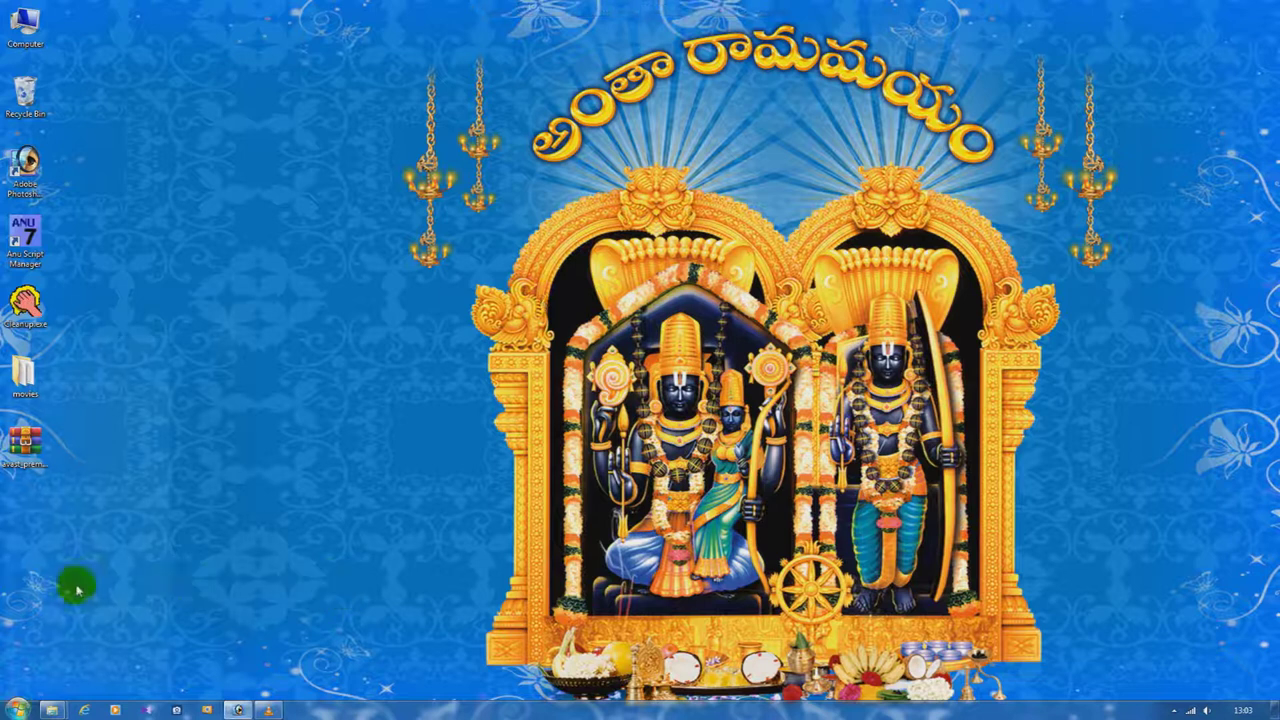
Paste the sendit.cloud download link into a new Notepad note and start a new line.
click(113, 432)
text(https://sendit.cloud/gopd6cu5stbb)
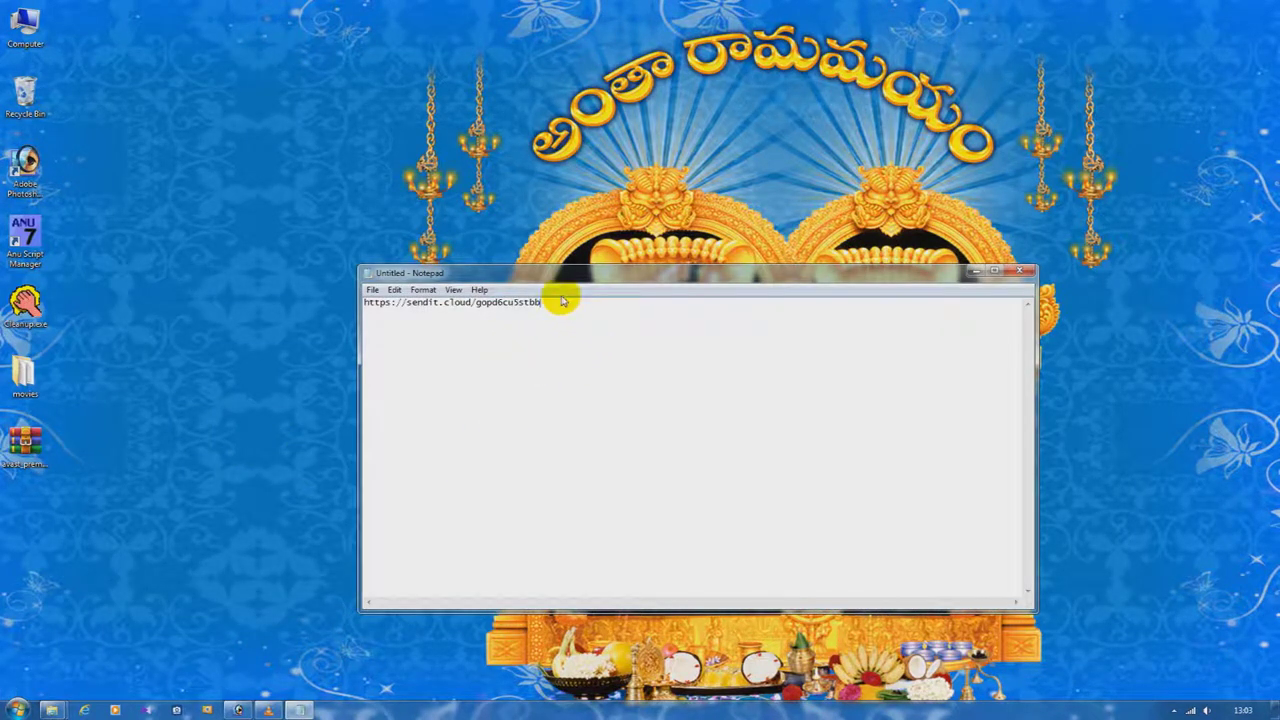
key(Return)
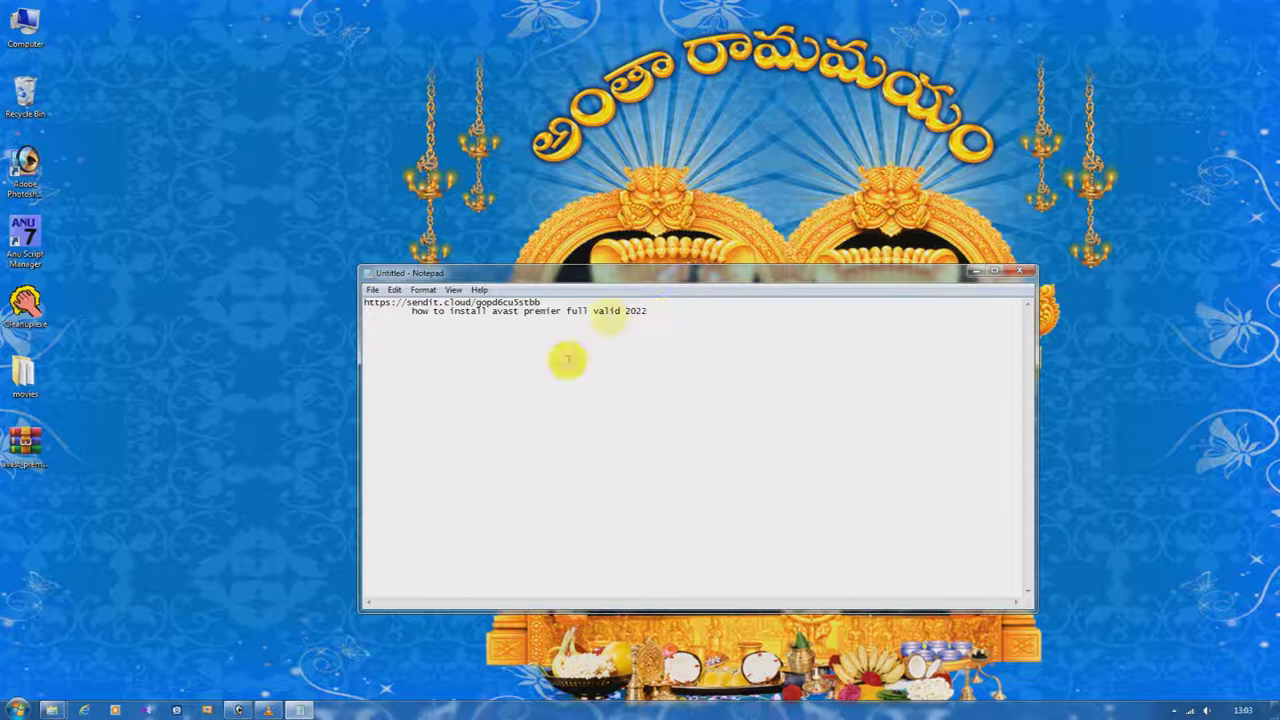
Copy the download link from the note's first line.
drag(545, 302, 366, 304)
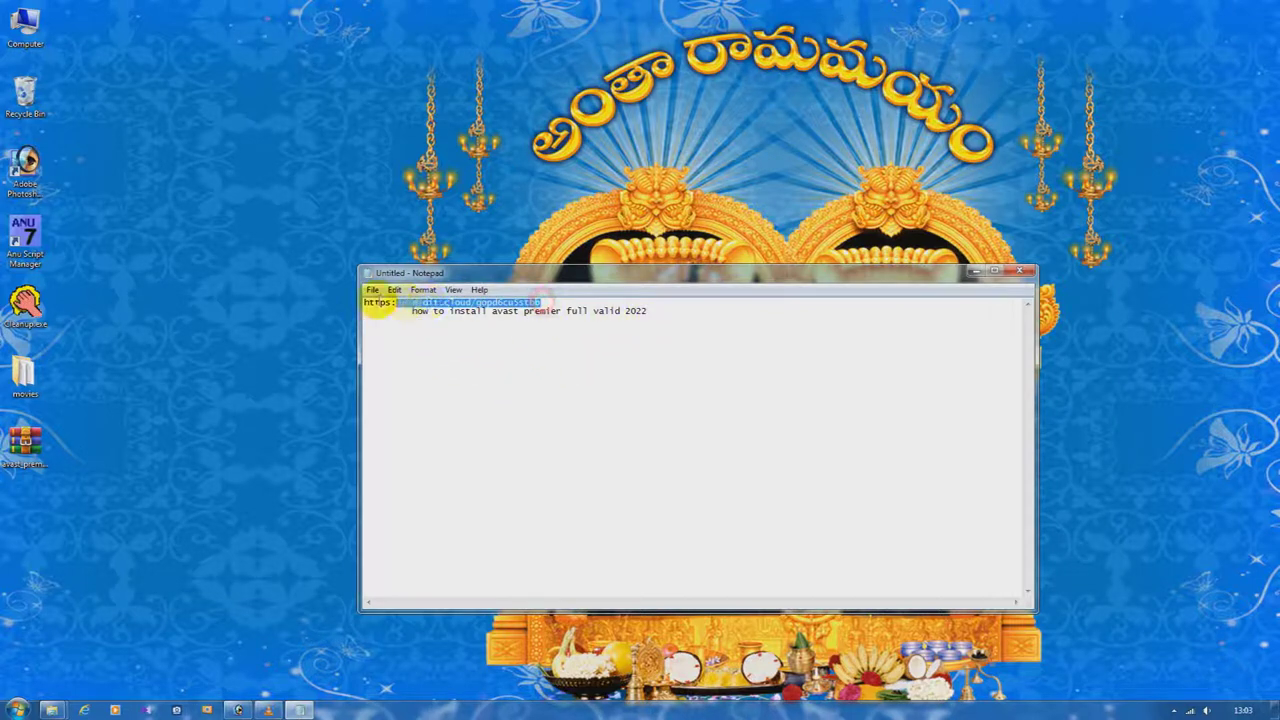
right_click(456, 302)
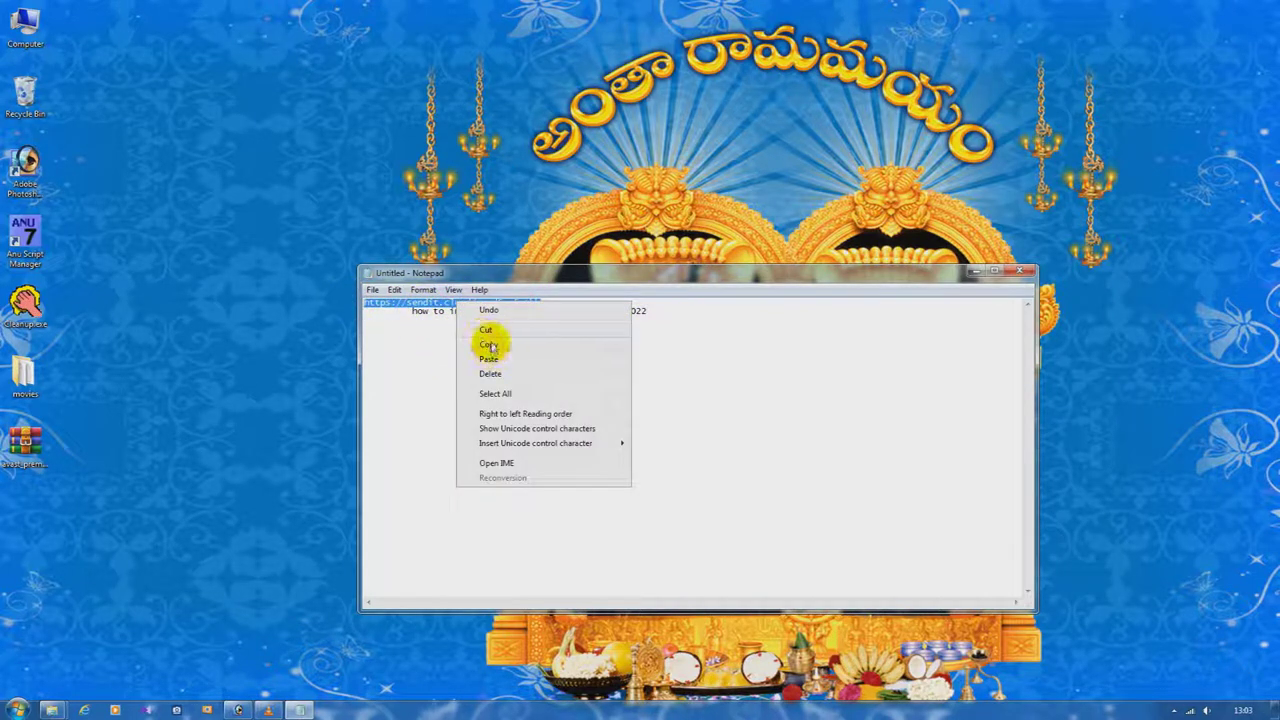
click(500, 343)
click(600, 337)
click(17, 710)
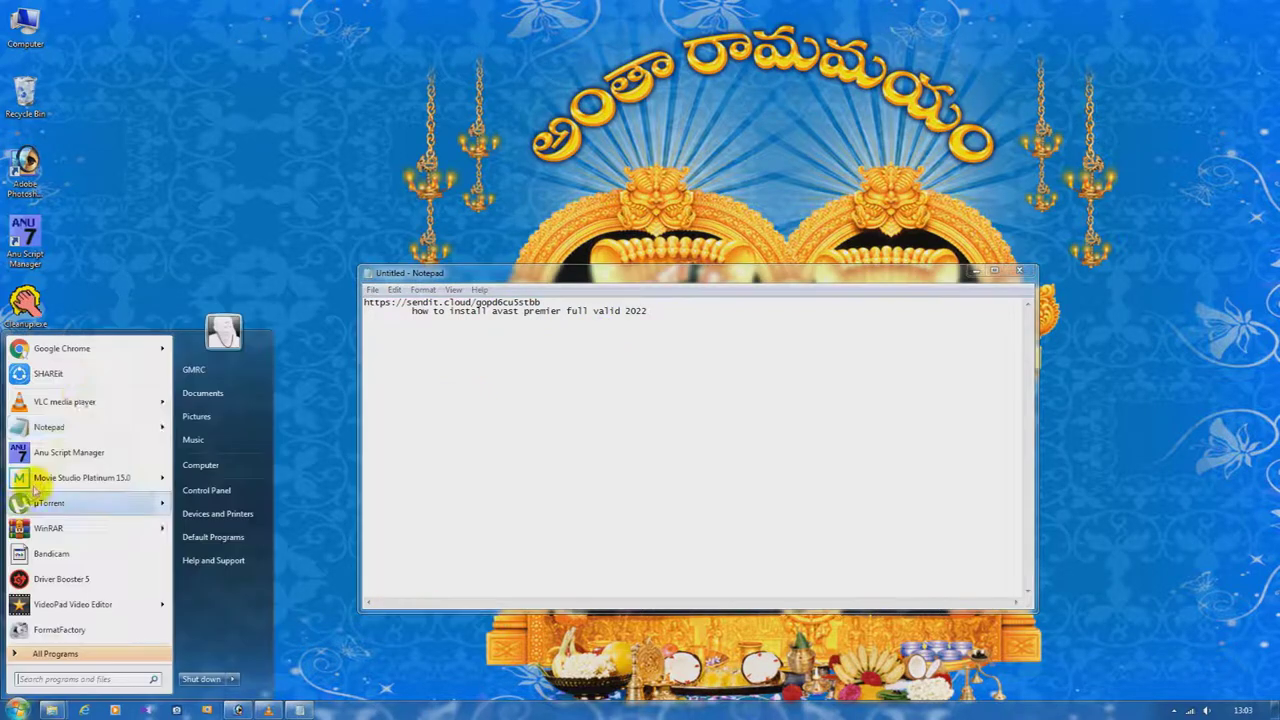
Open the sendit.cloud link in Chrome and start the 245.6 MB Avast Premier 2018 zip download, handling ad popups.
click(100, 349)
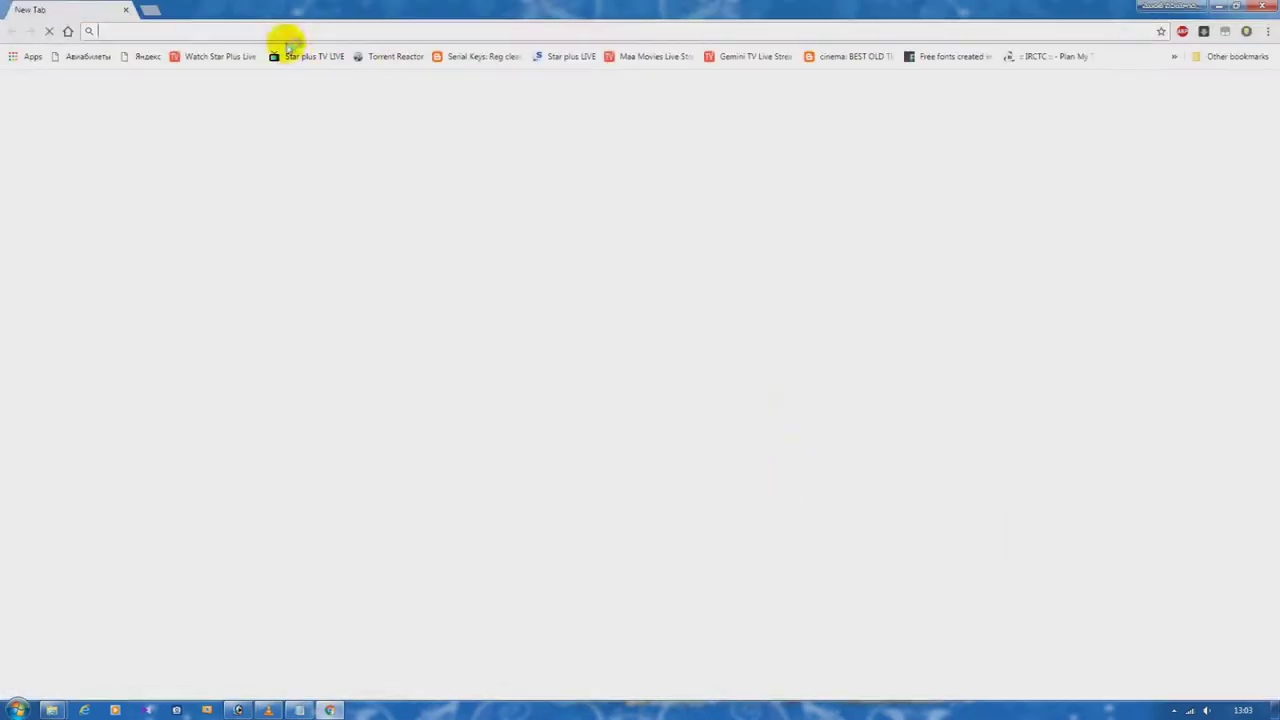
key(ctrl+v)
key(Return)
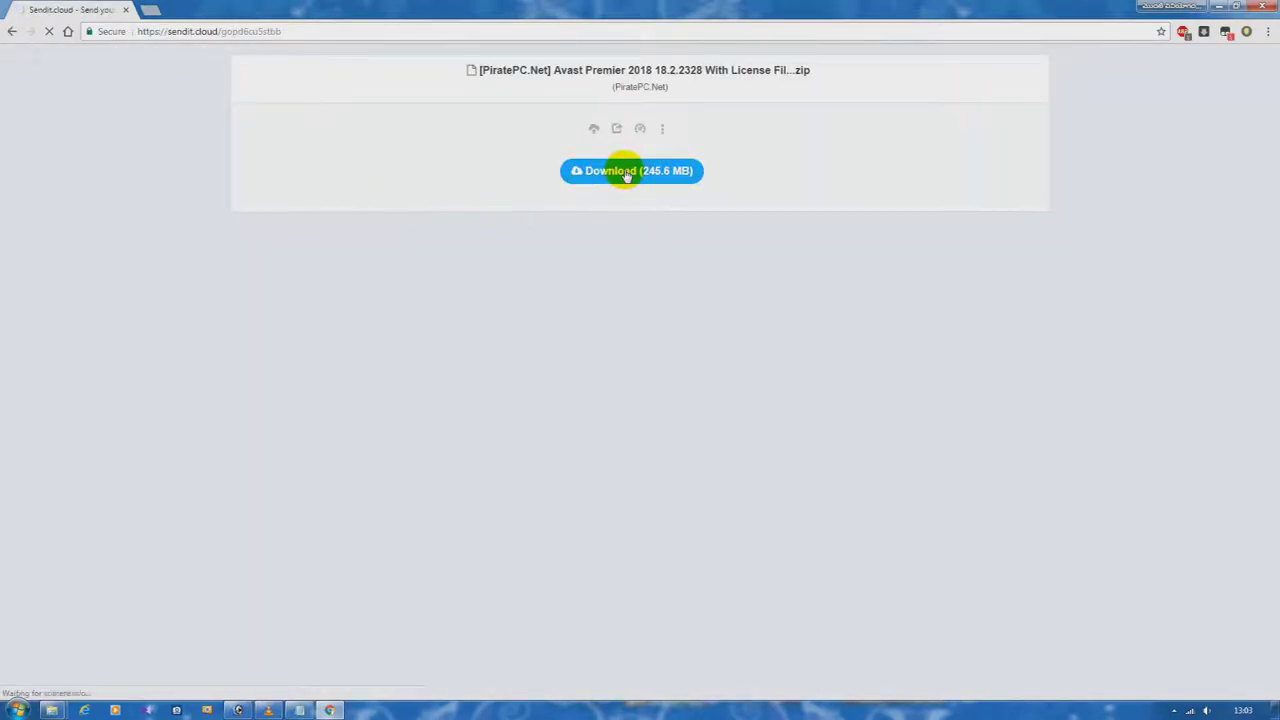
click(627, 173)
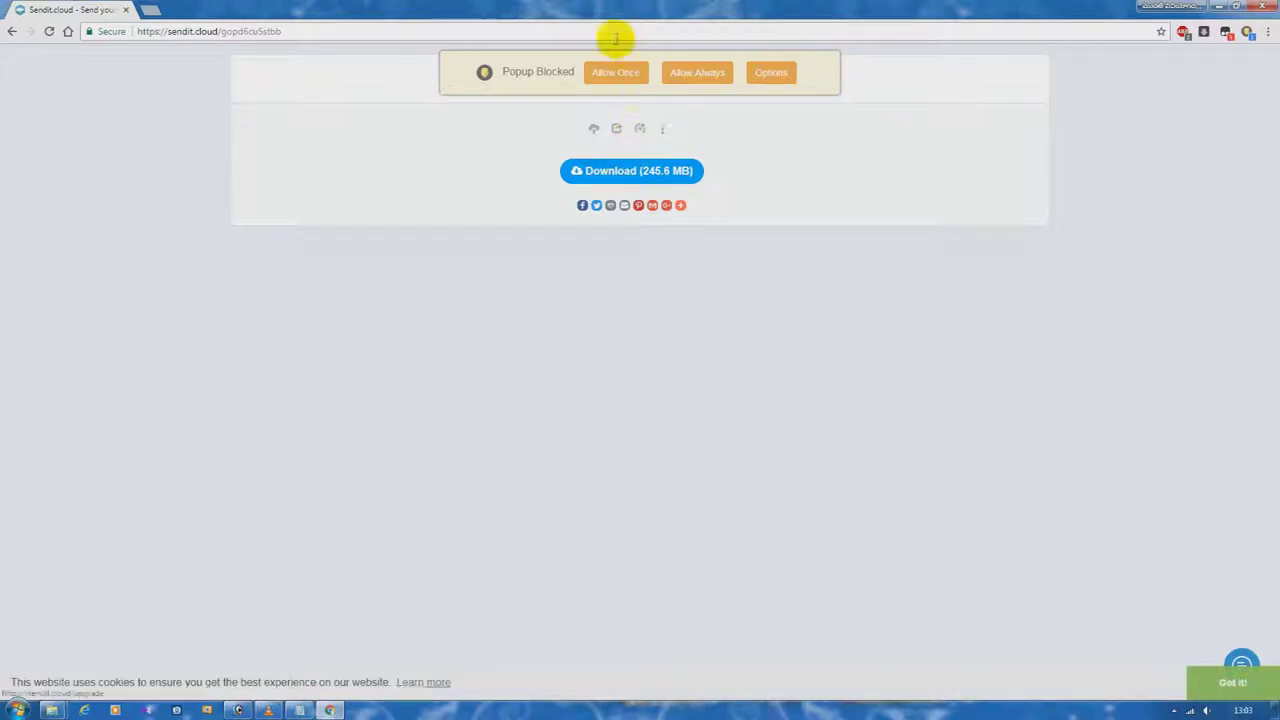
click(616, 72)
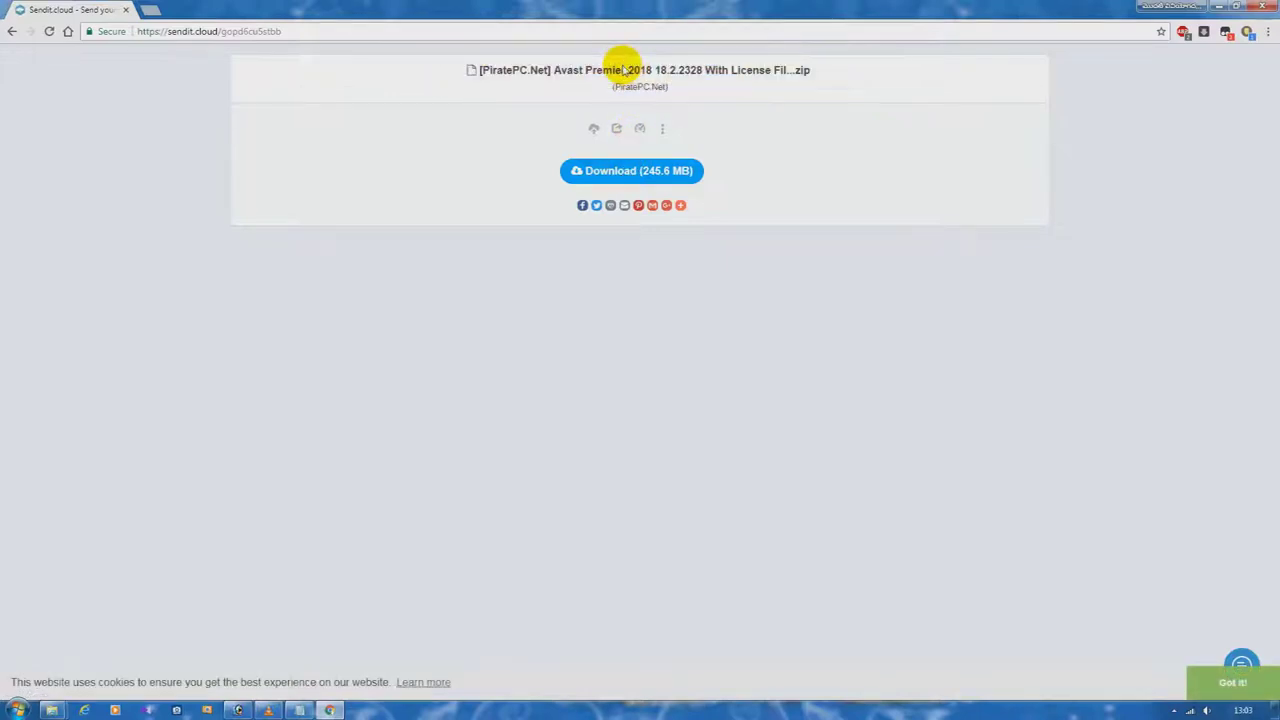
click(643, 178)
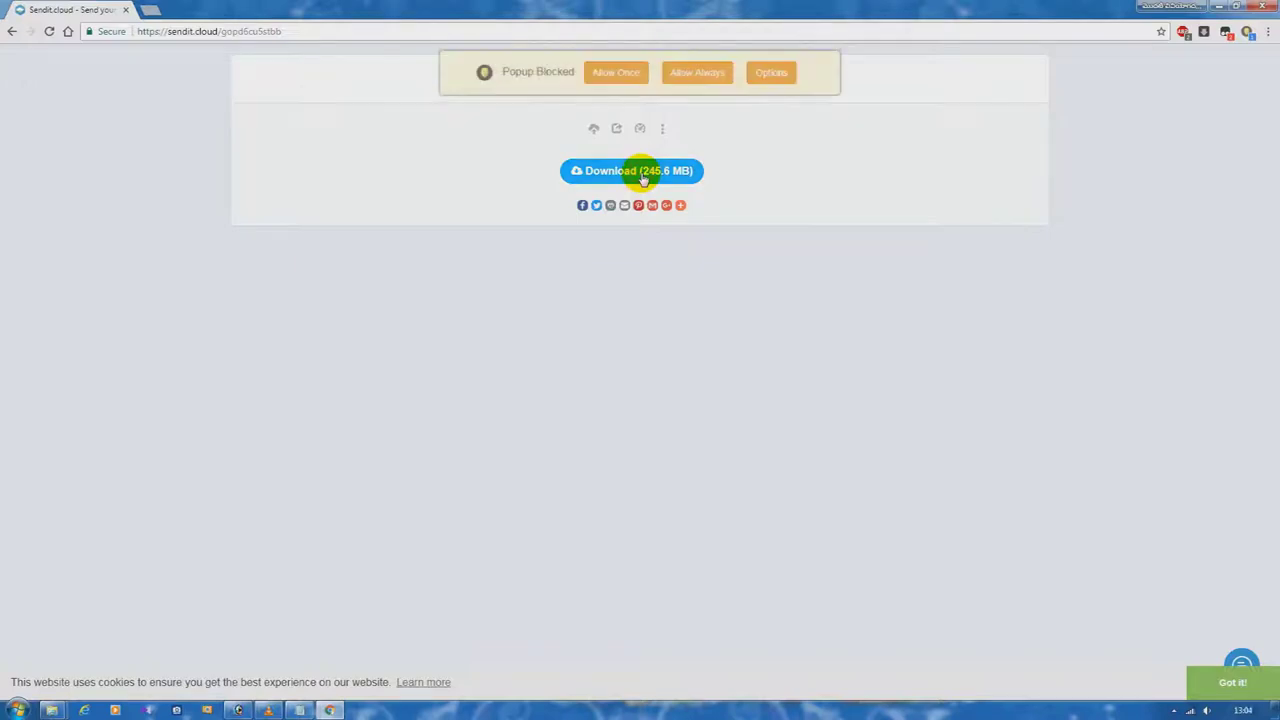
click(625, 70)
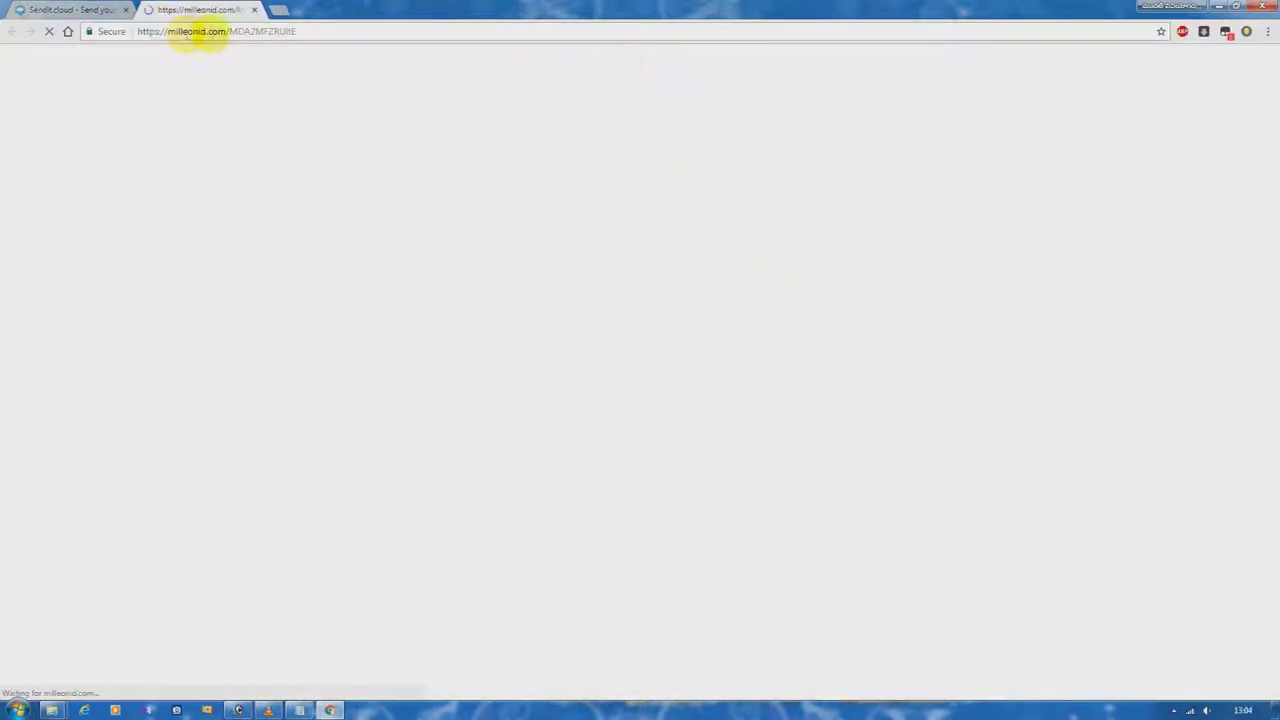
click(255, 11)
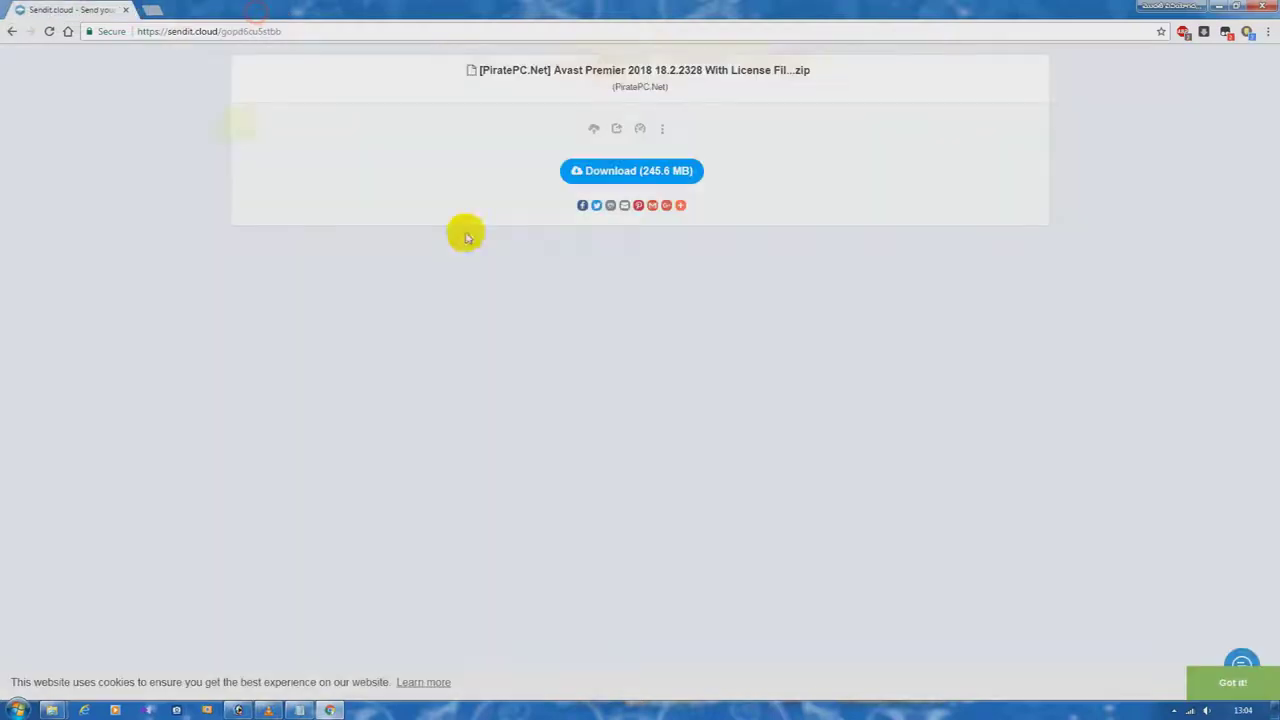
click(640, 174)
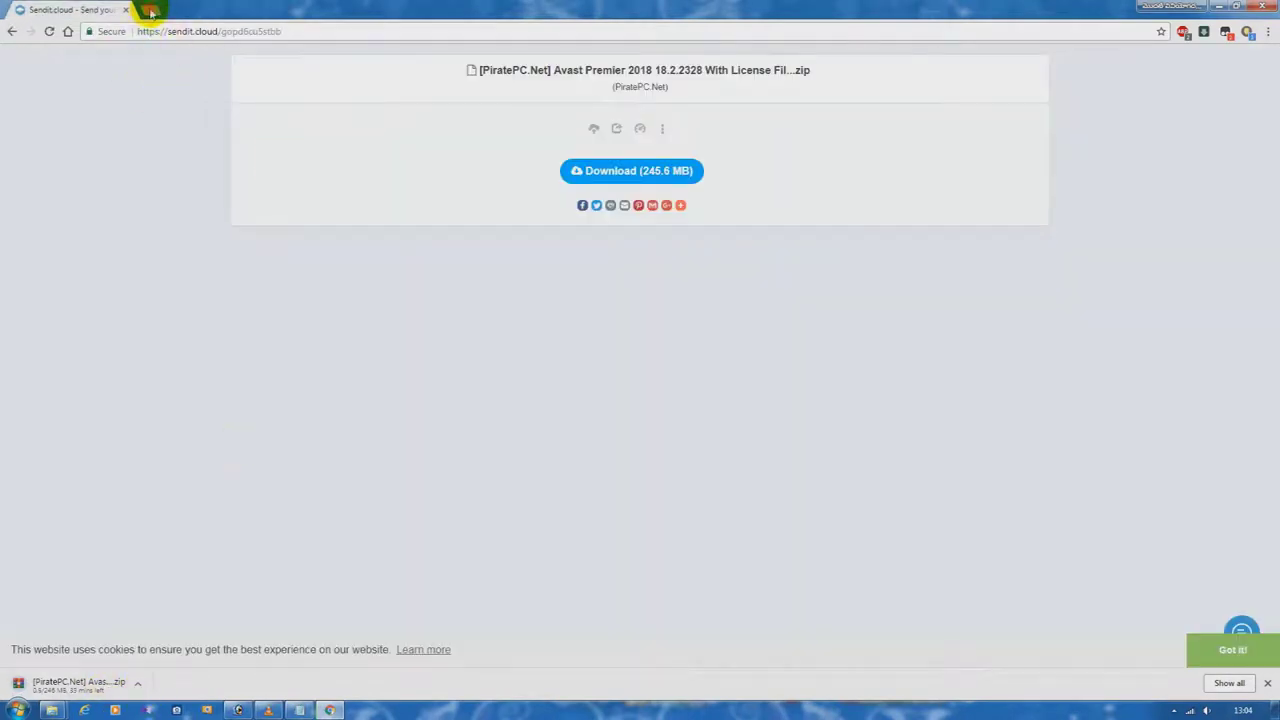
Close the sendit.cloud download page and minimize Chrome to the desktop.
click(151, 9)
click(125, 10)
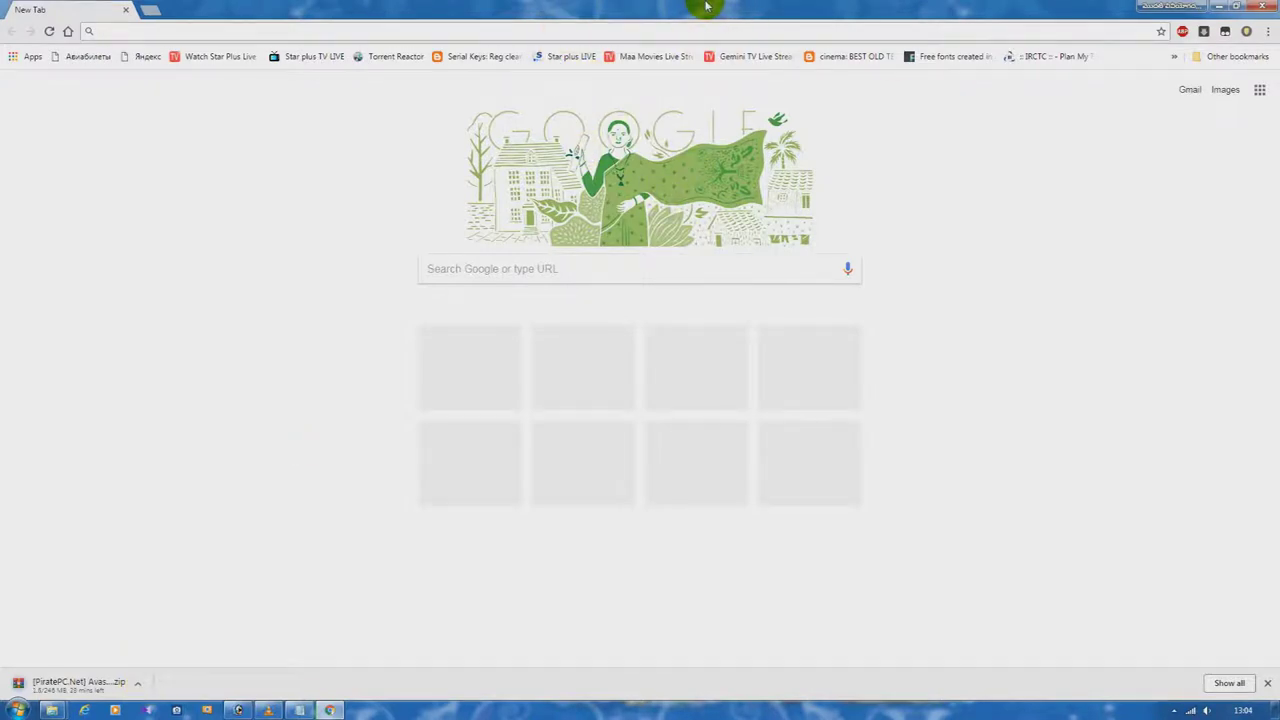
click(1216, 7)
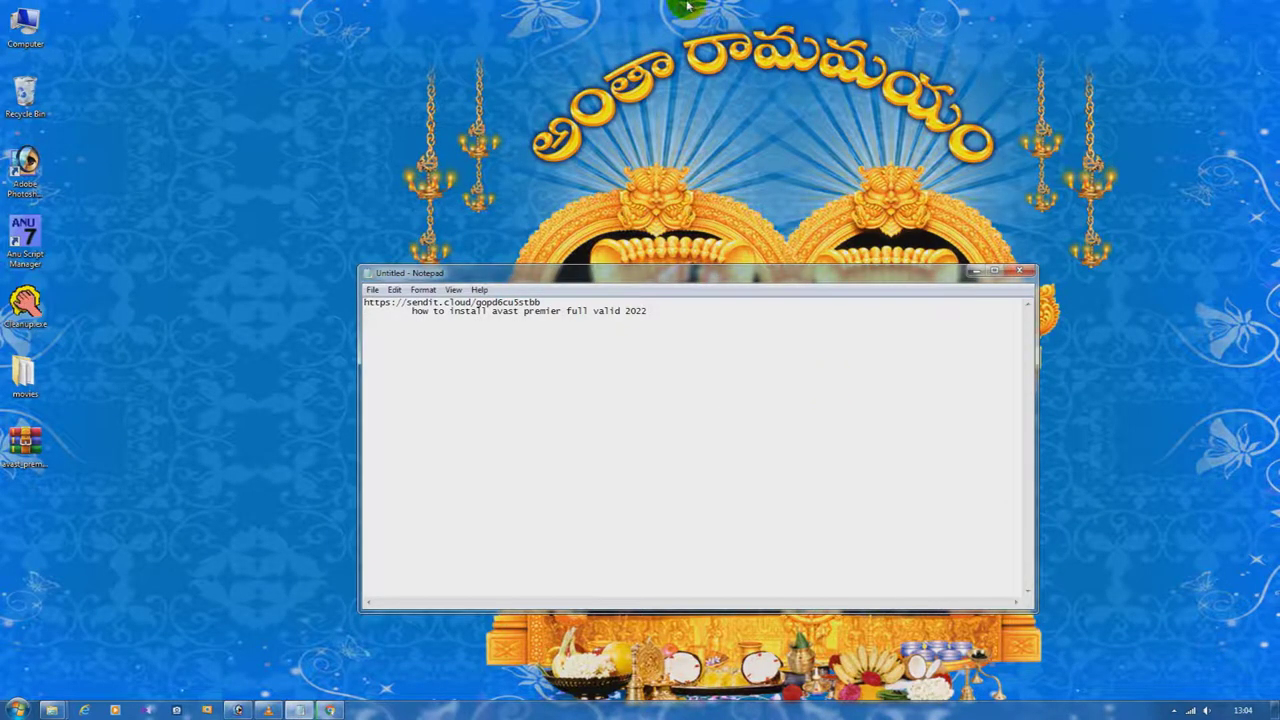
Add the line 'download complete' to the Notepad note.
mouse_move(688, 7)
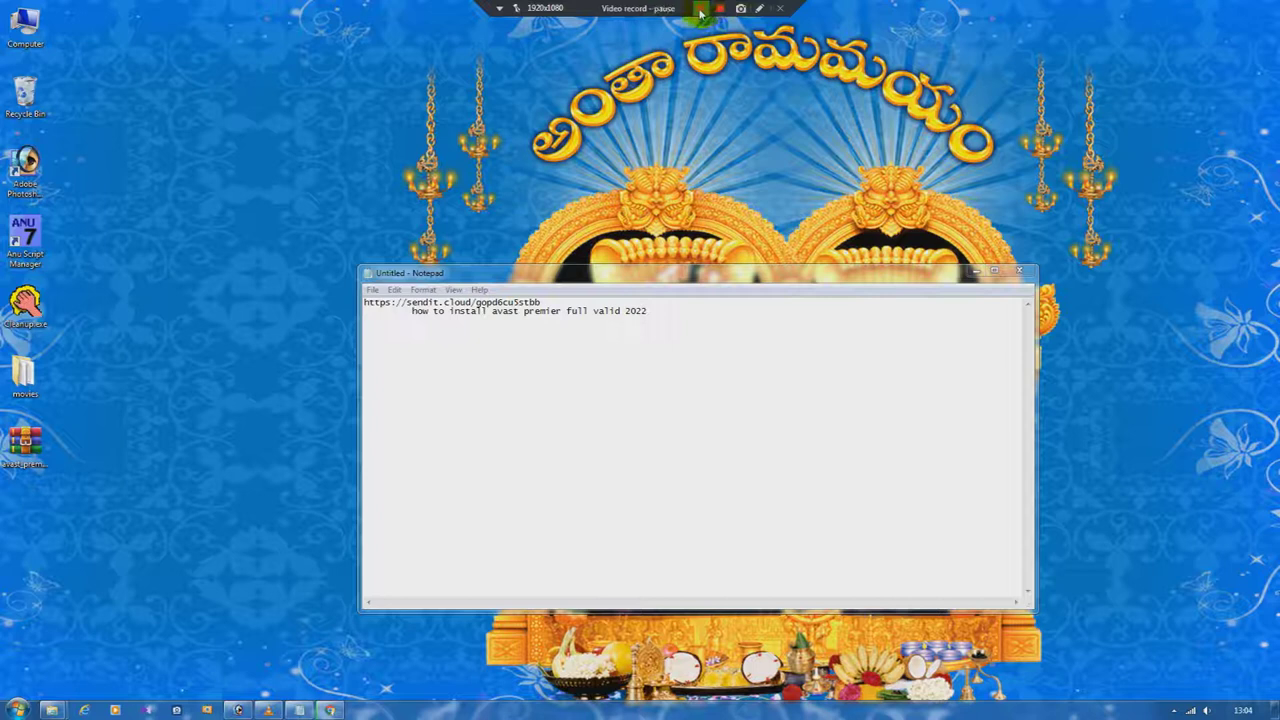
click(663, 321)
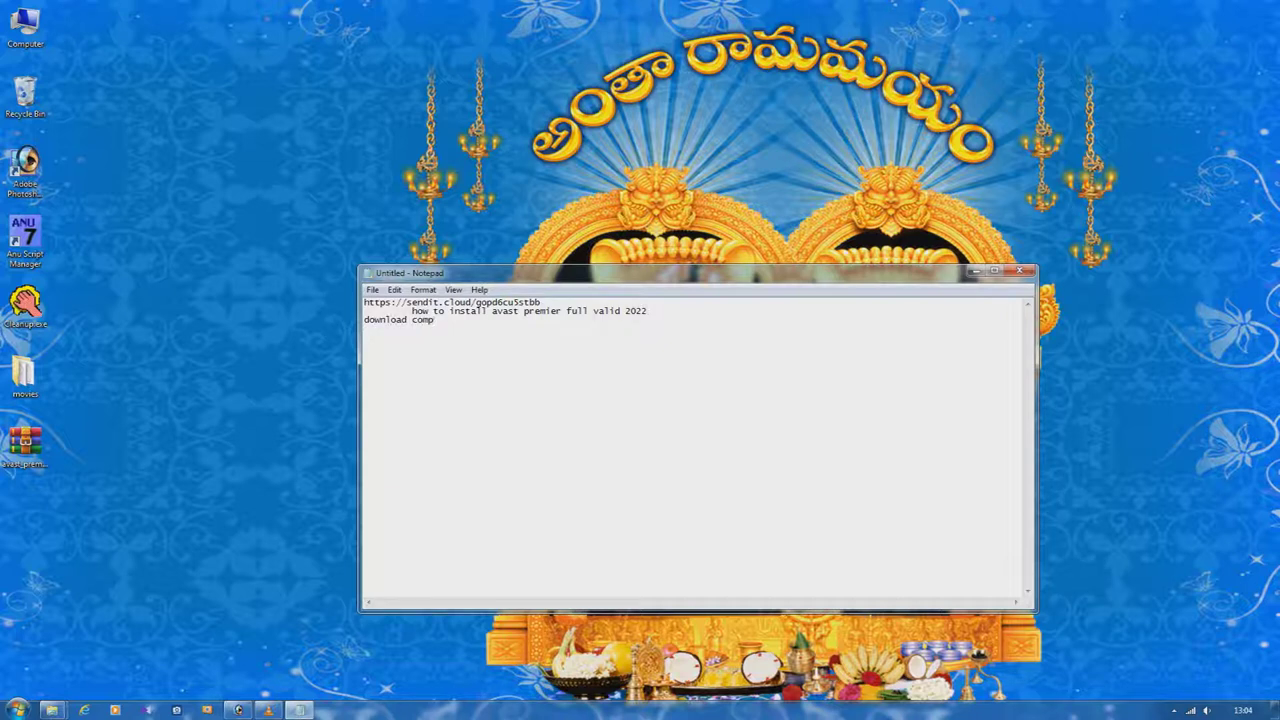
text(ete)
Extract the avast archive on the desktop into a new avast_premier folder.
mouse_move(25, 445)
mouse_down()
mouse_move(162, 472)
mouse_move(28, 446)
mouse_up()
right_click(32, 444)
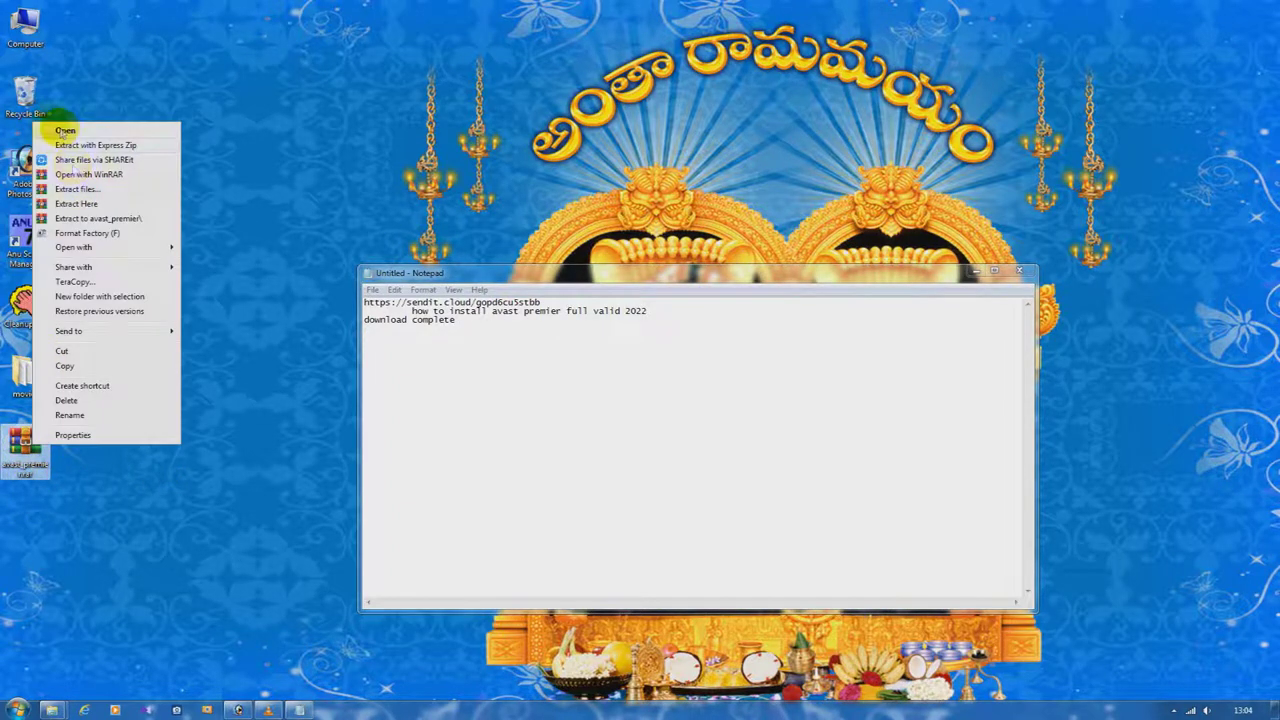
click(20, 448)
right_click(16, 446)
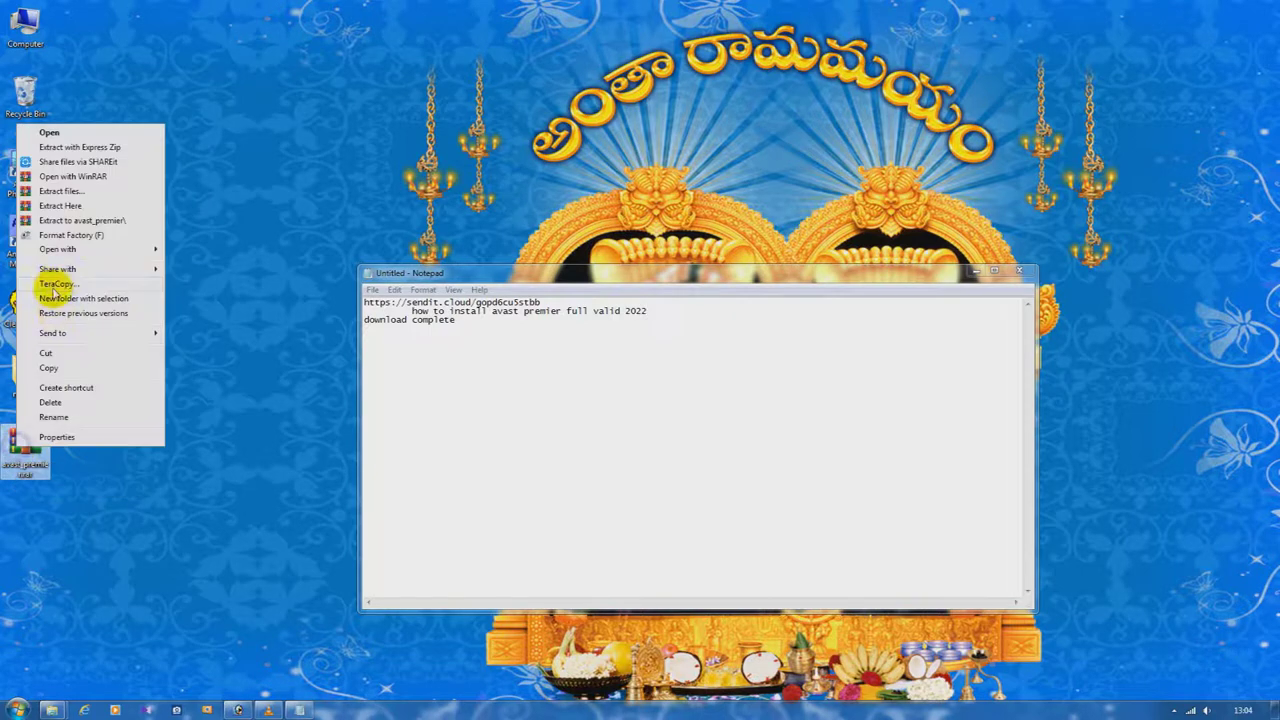
click(82, 220)
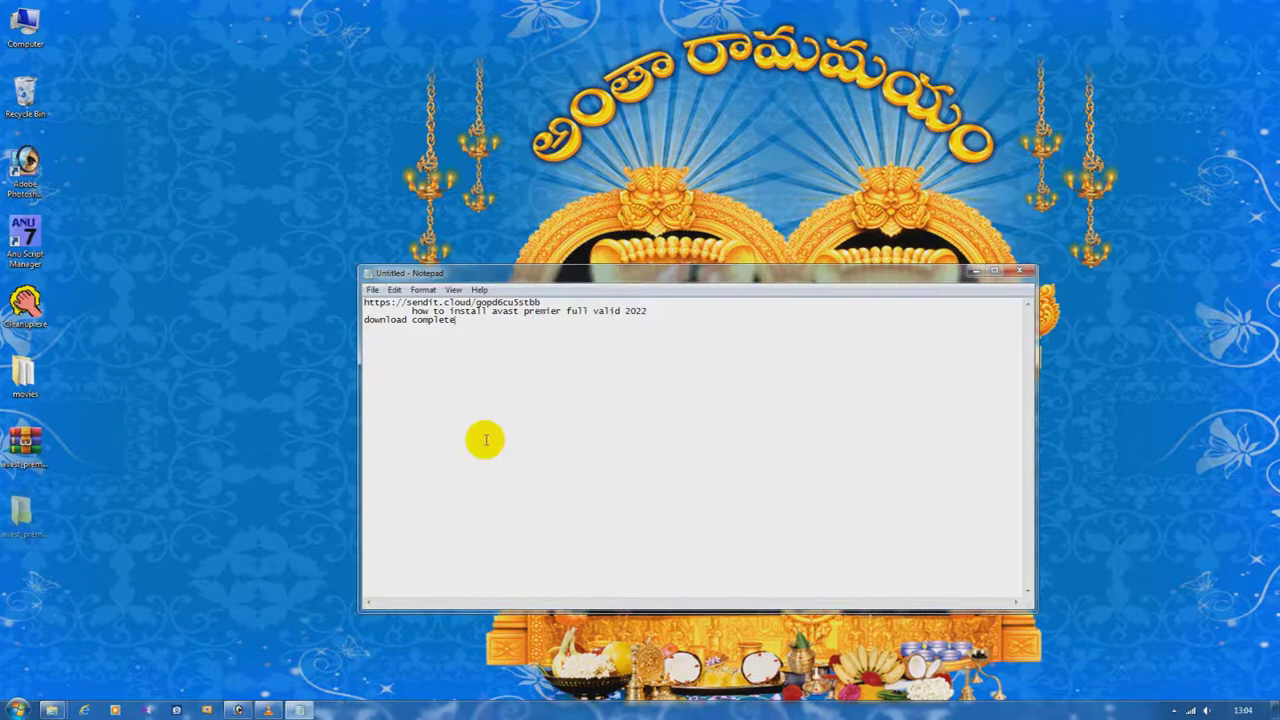
Open the avast_premier folder and run avast_premier_antivirus_setup.exe.
double_click(22, 513)
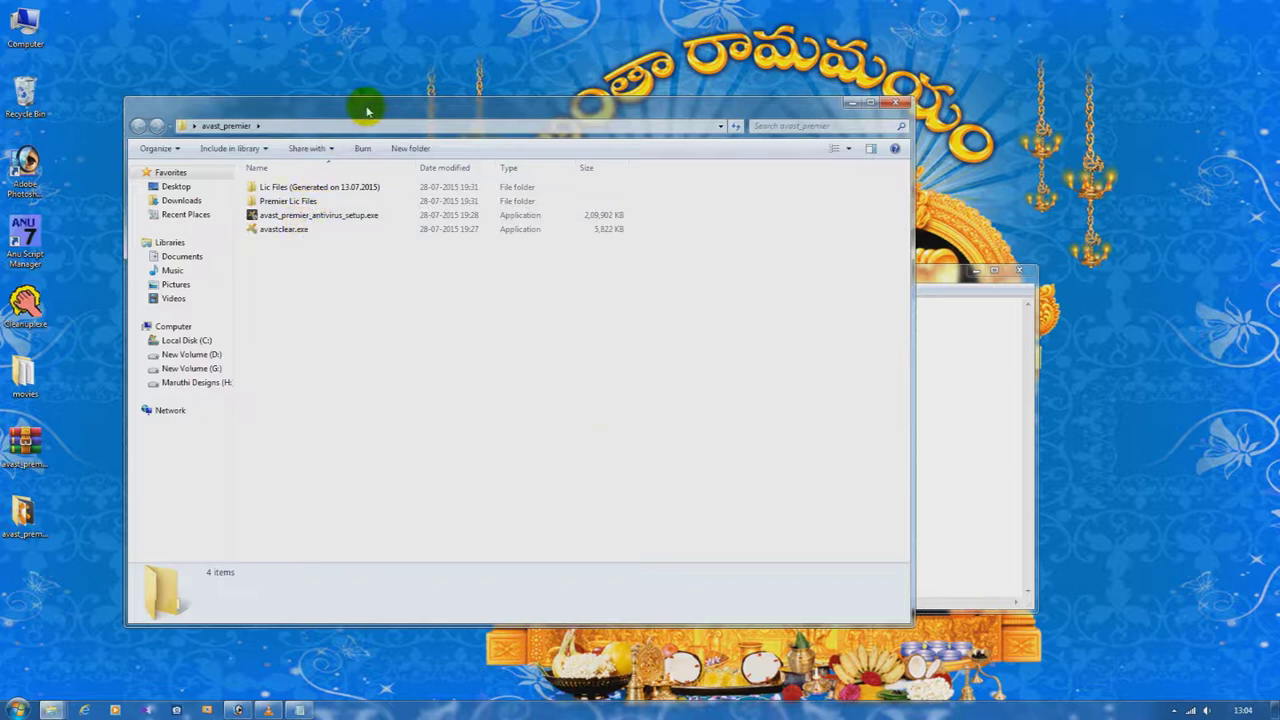
drag(366, 109, 798, 150)
click(740, 260)
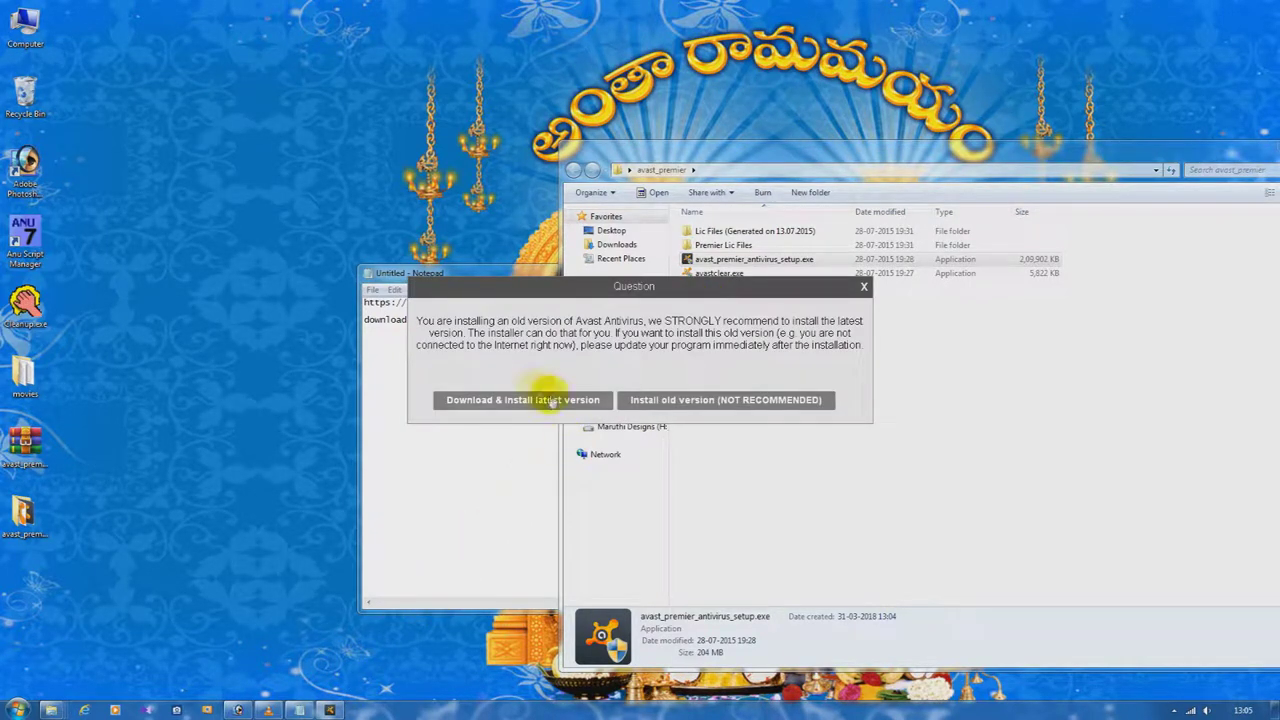
Choose to install the old version and check the gmrc network connection status.
click(704, 400)
click(1190, 710)
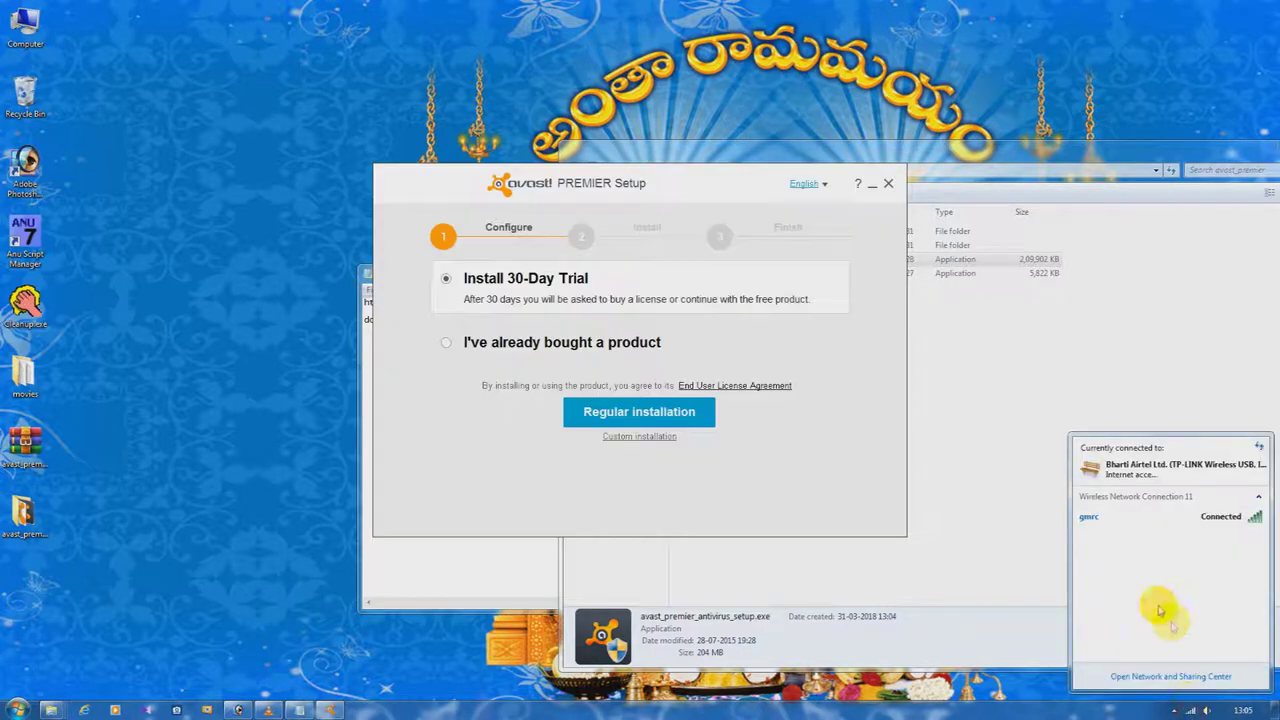
click(1128, 510)
click(1222, 536)
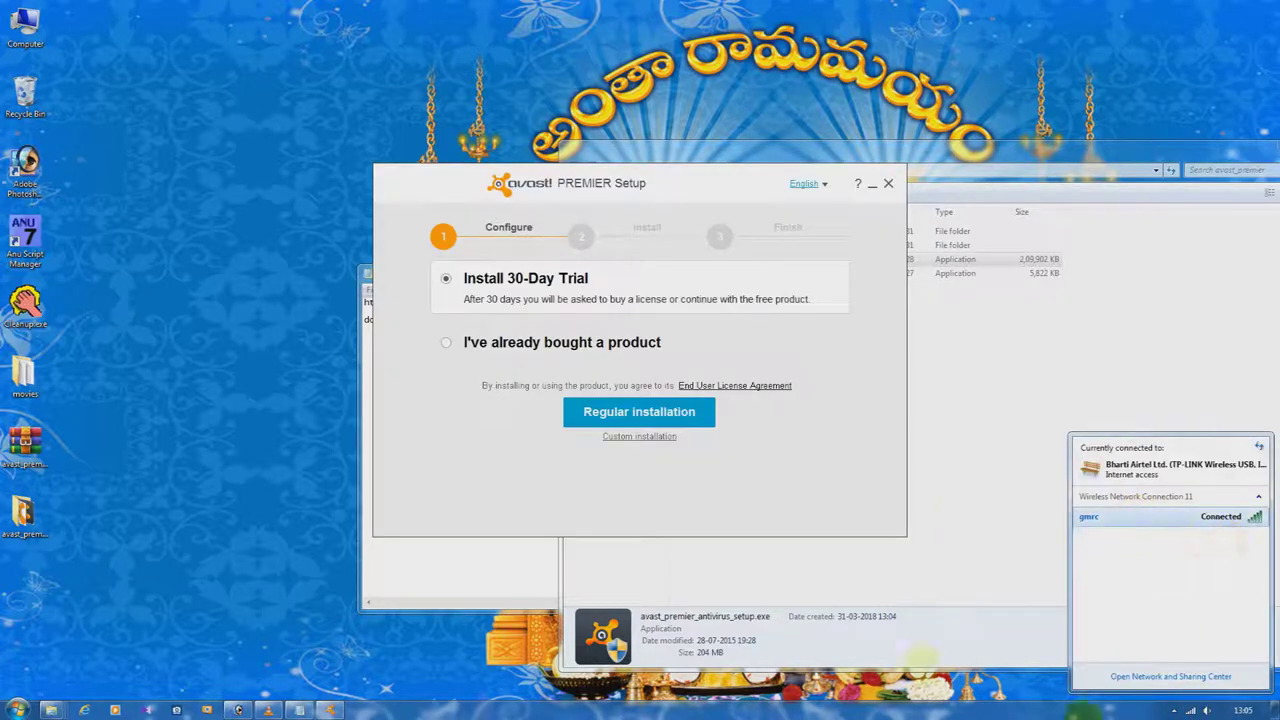
click(1174, 710)
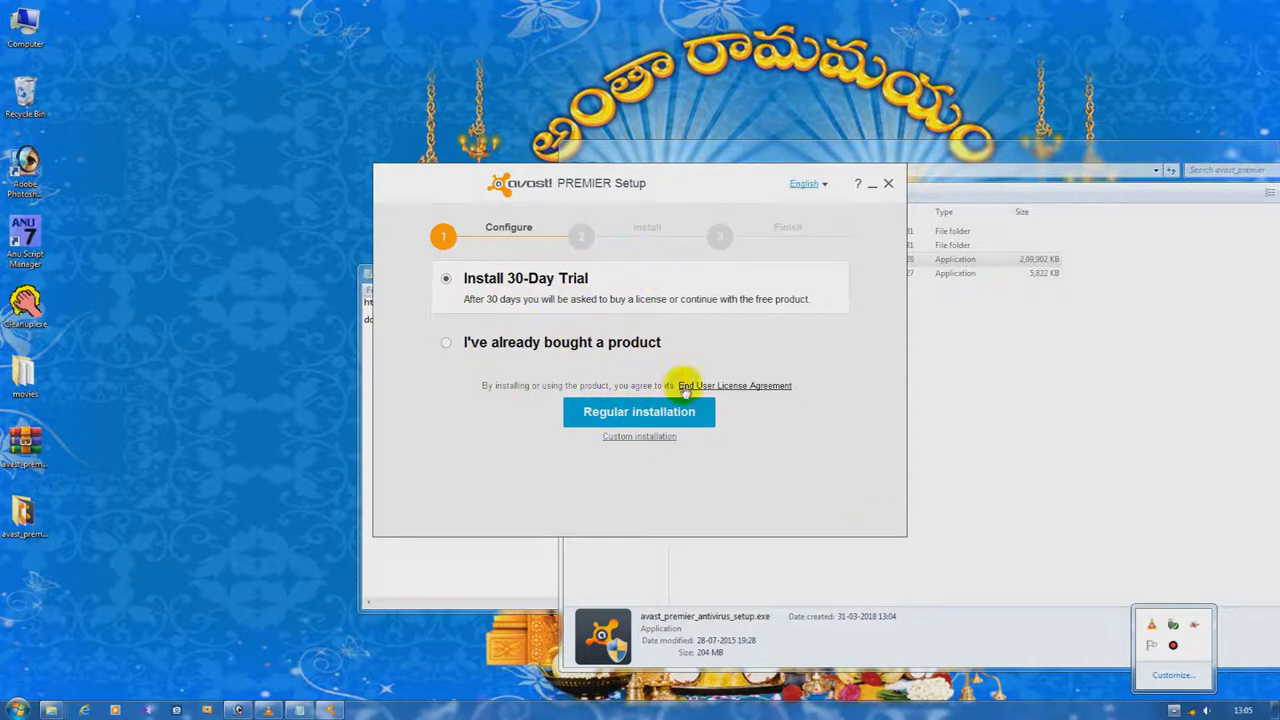
Select 'I've already bought a product' with the license-file activation option.
click(447, 343)
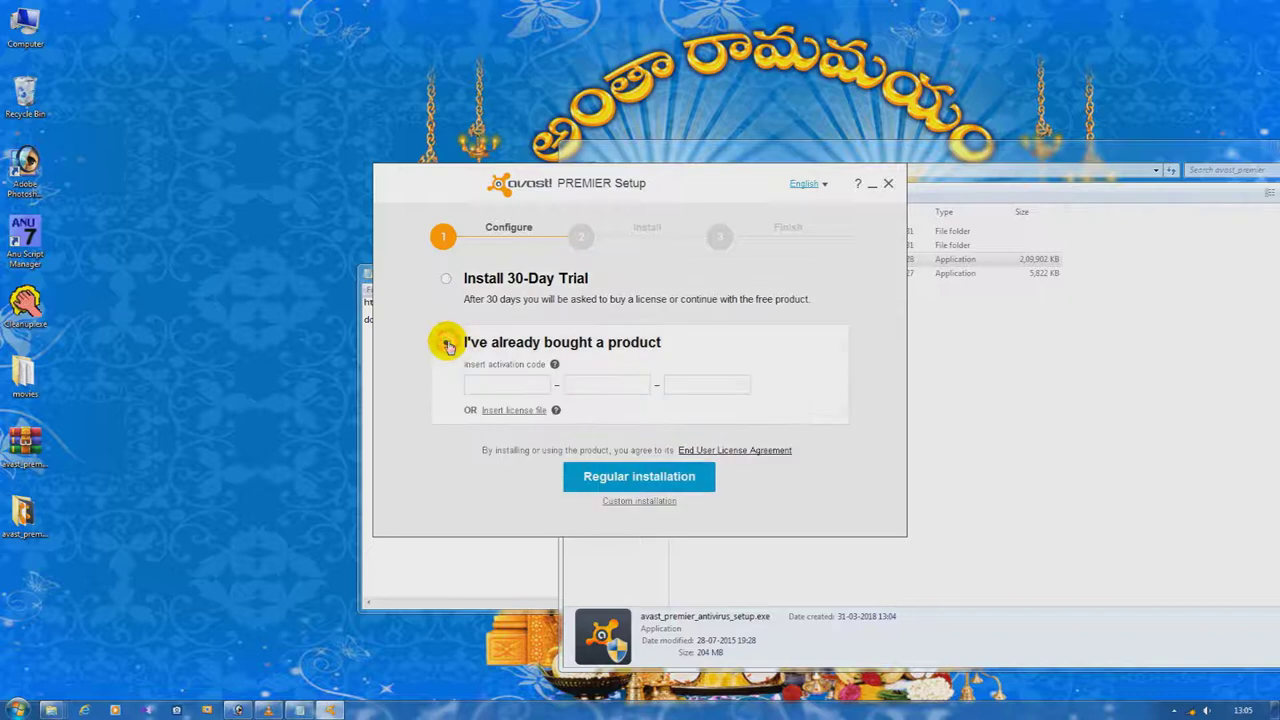
click(514, 411)
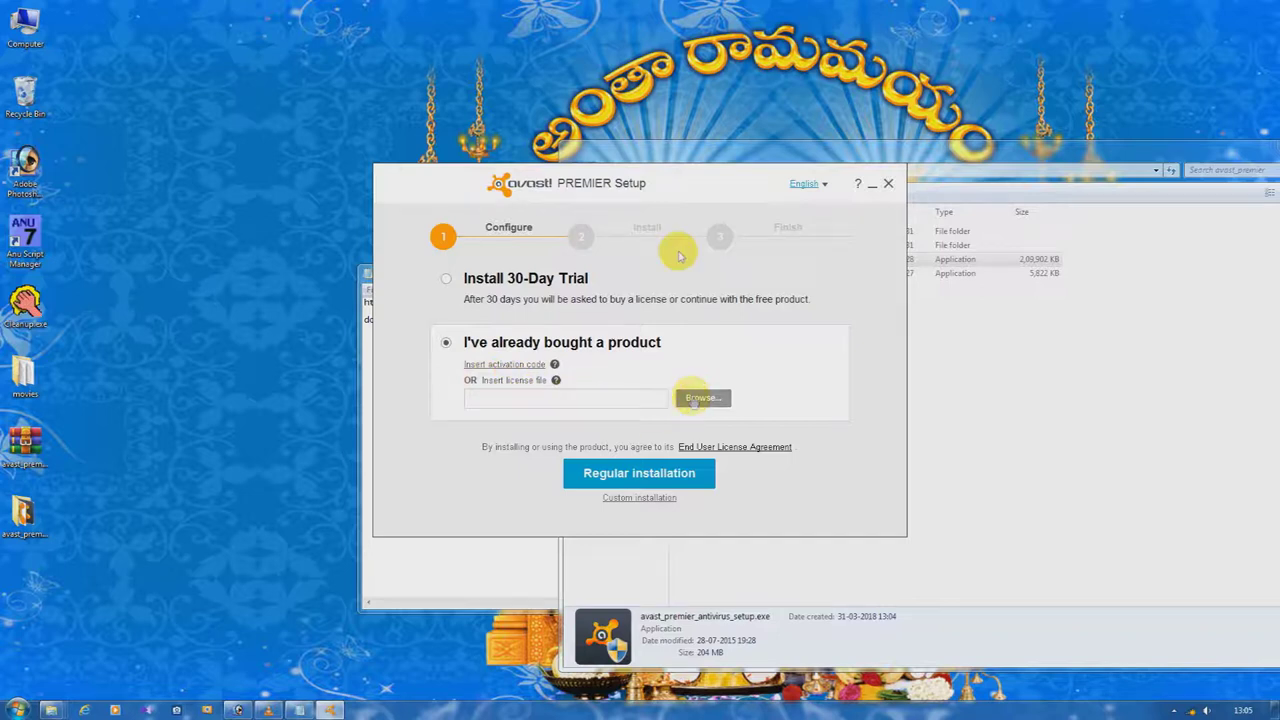
drag(593, 183, 490, 143)
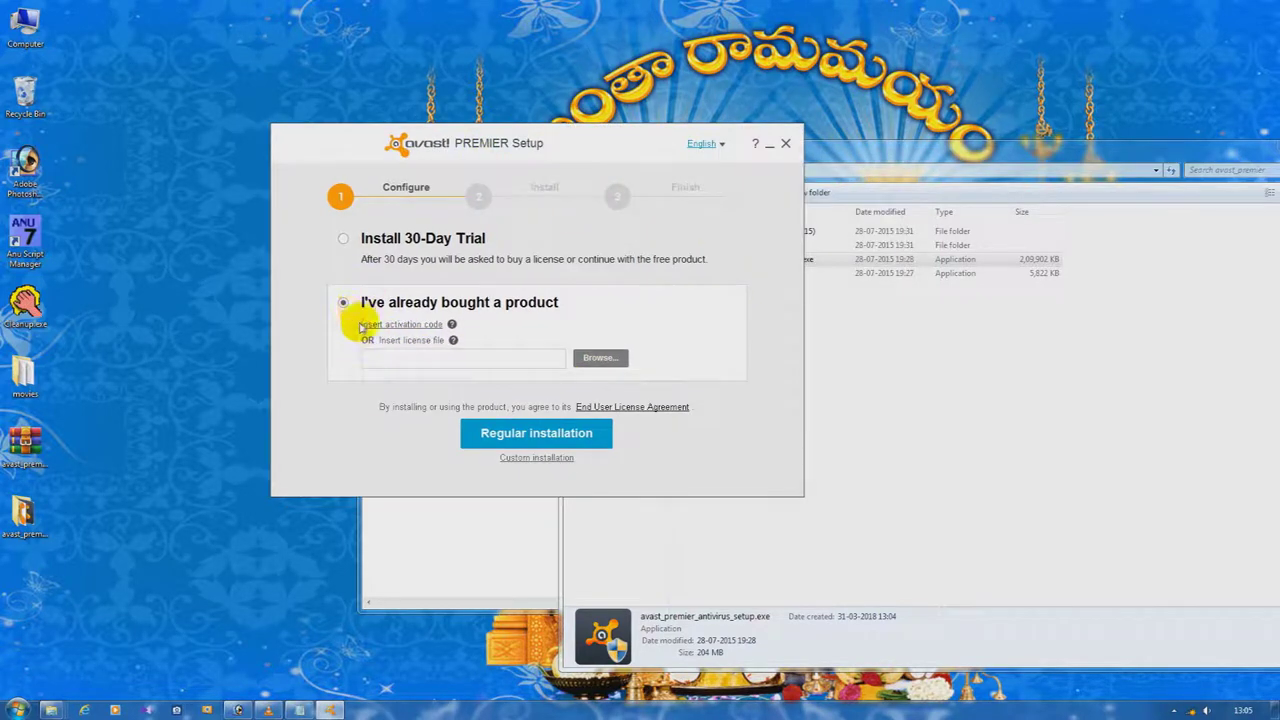
click(343, 238)
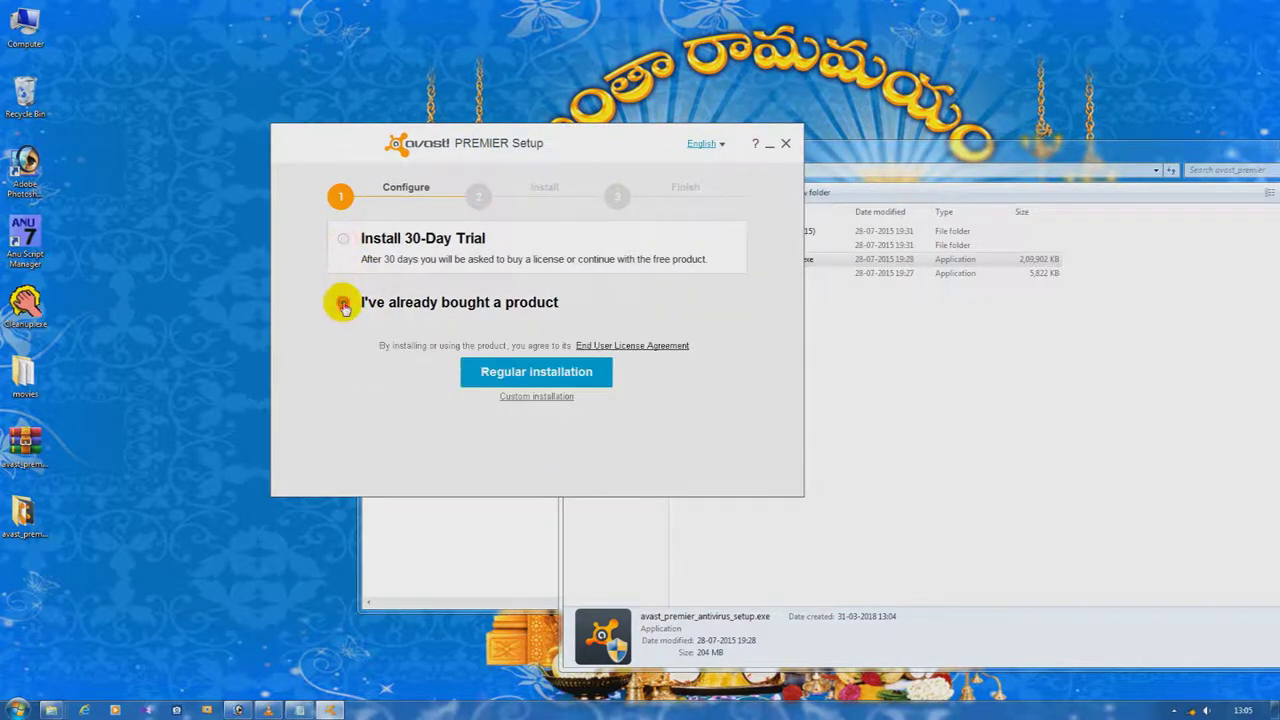
click(343, 303)
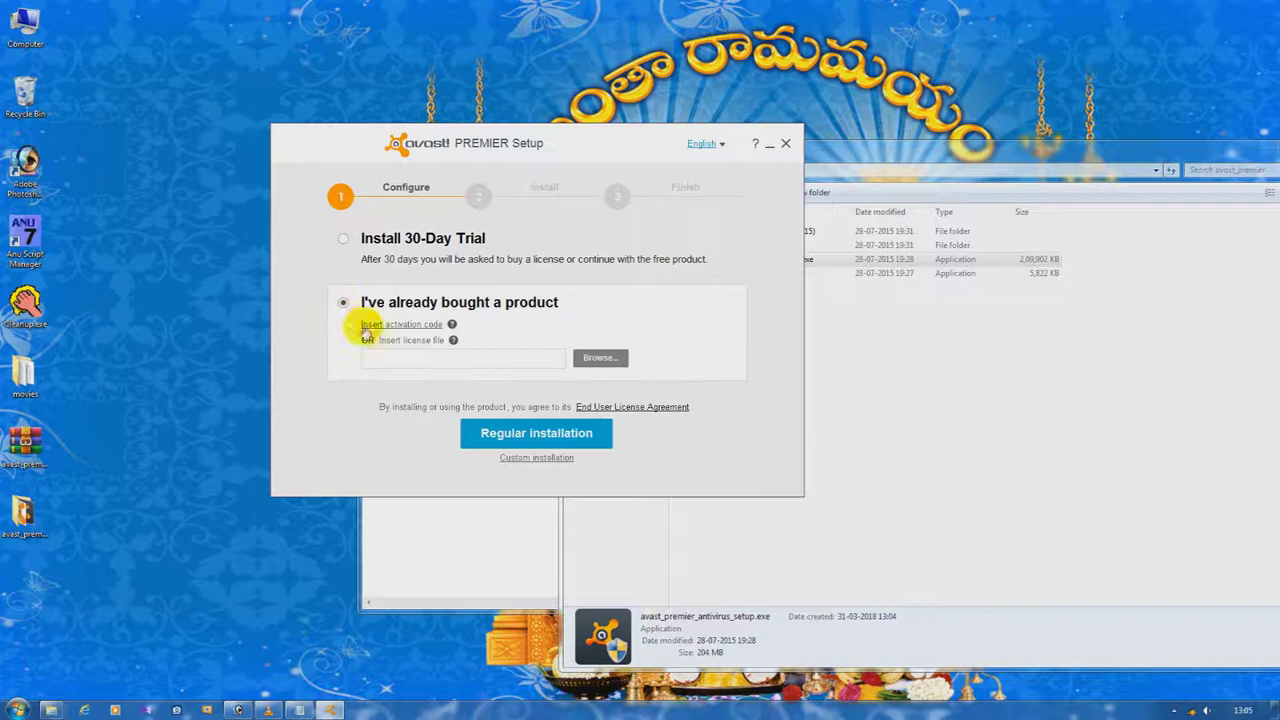
click(428, 342)
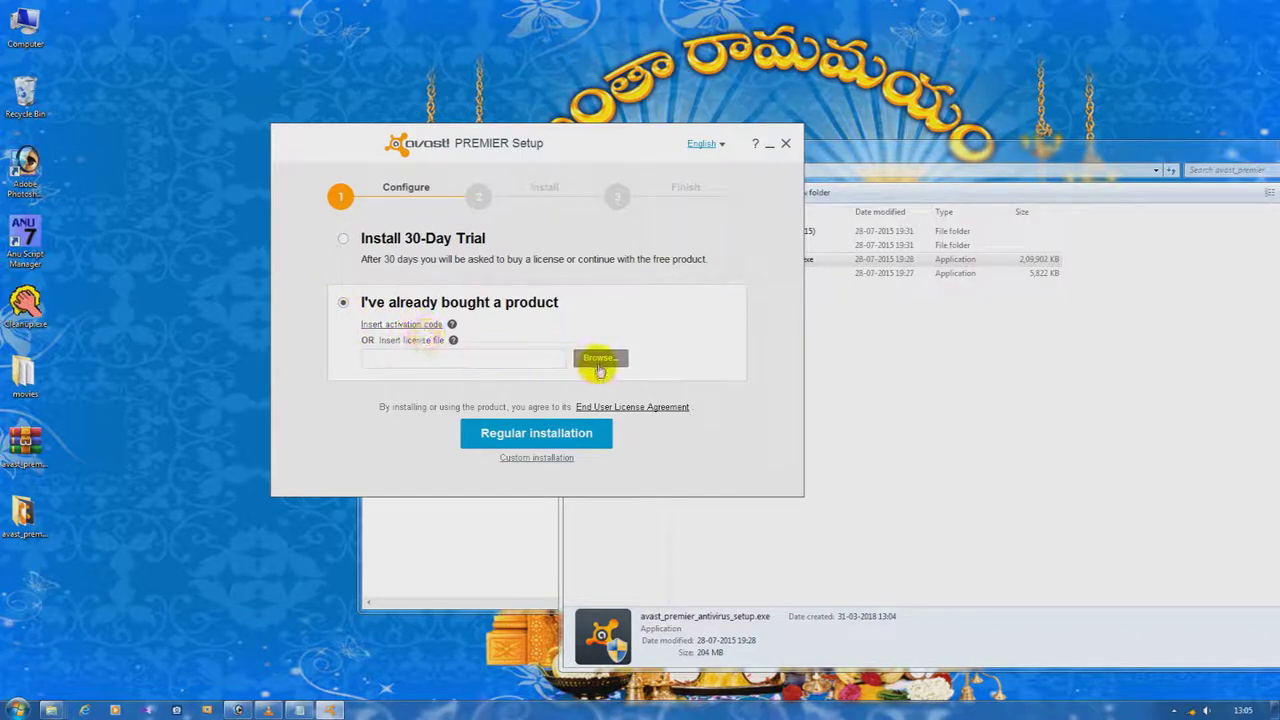
Browse for a license file and navigate into the Lic Files (Generated on 13.07.2015) folder.
click(598, 360)
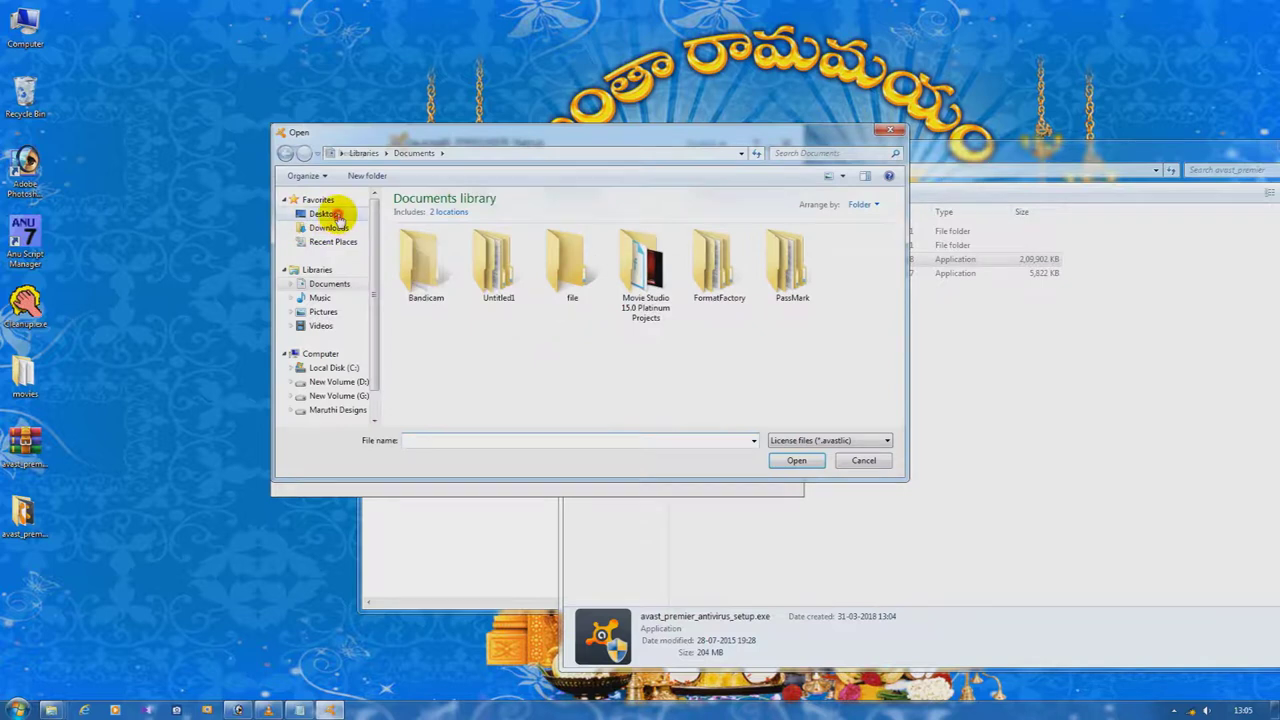
click(325, 213)
double_click(663, 244)
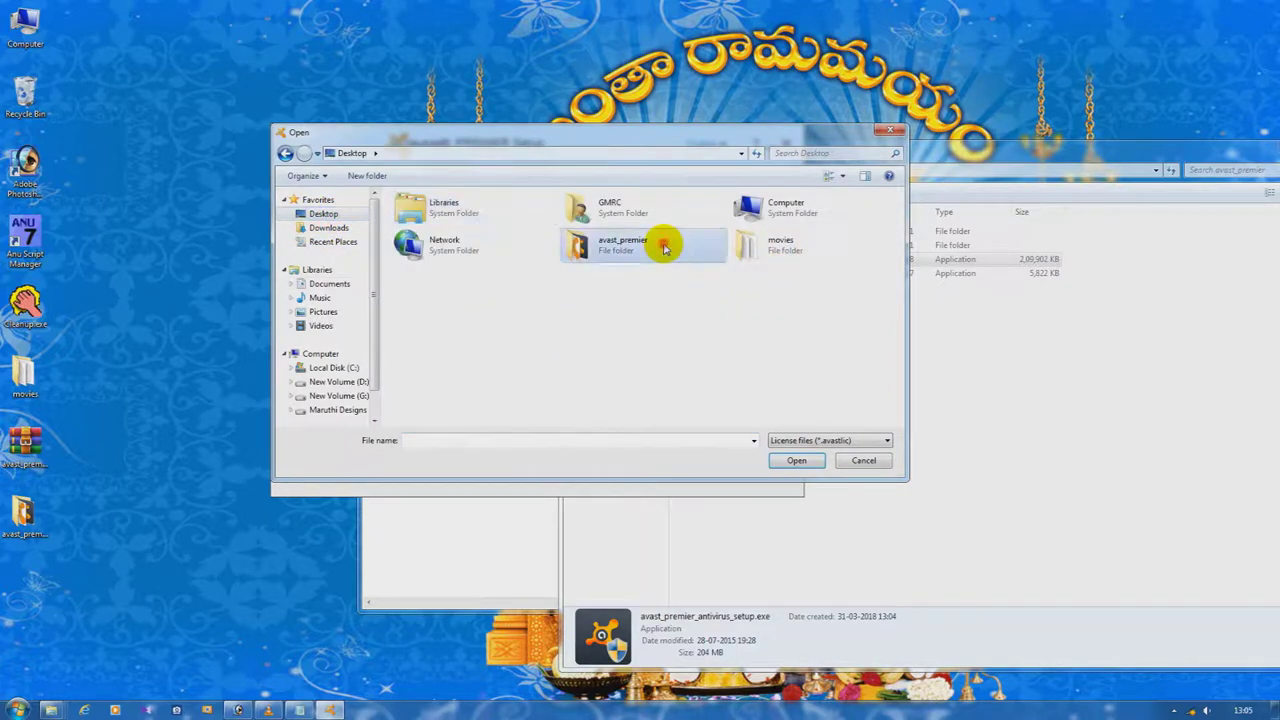
double_click(466, 231)
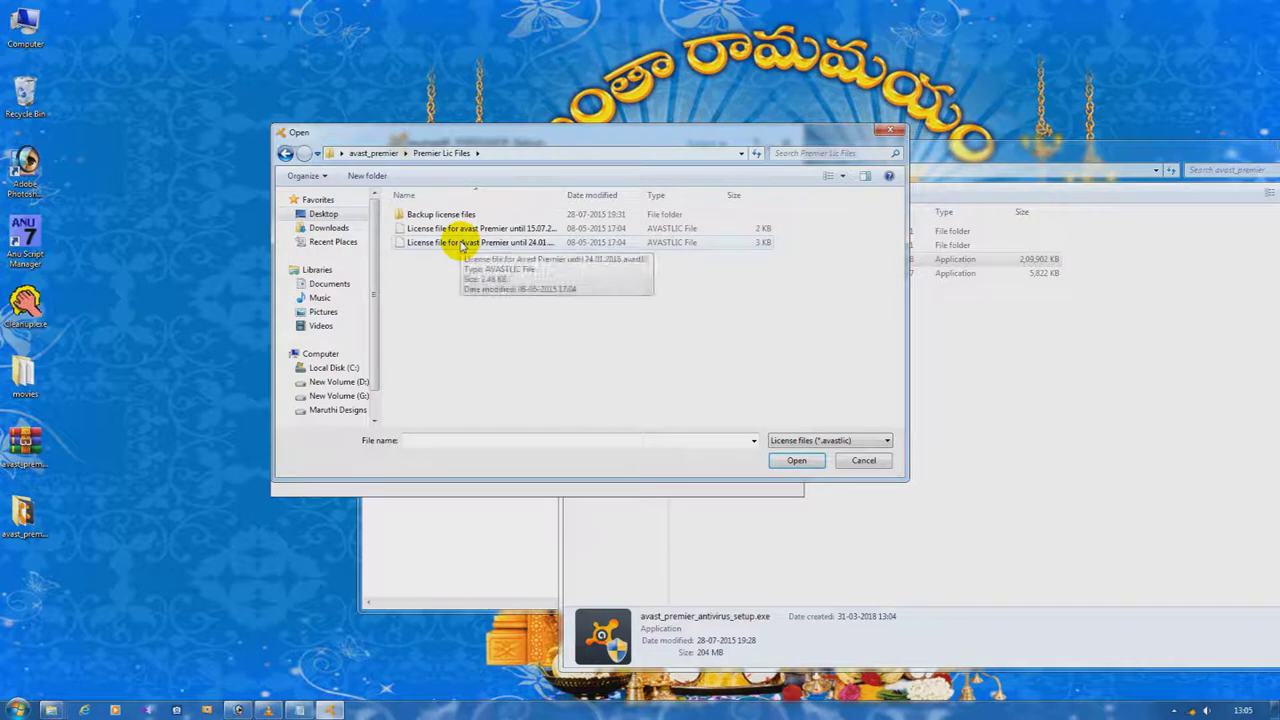
click(463, 230)
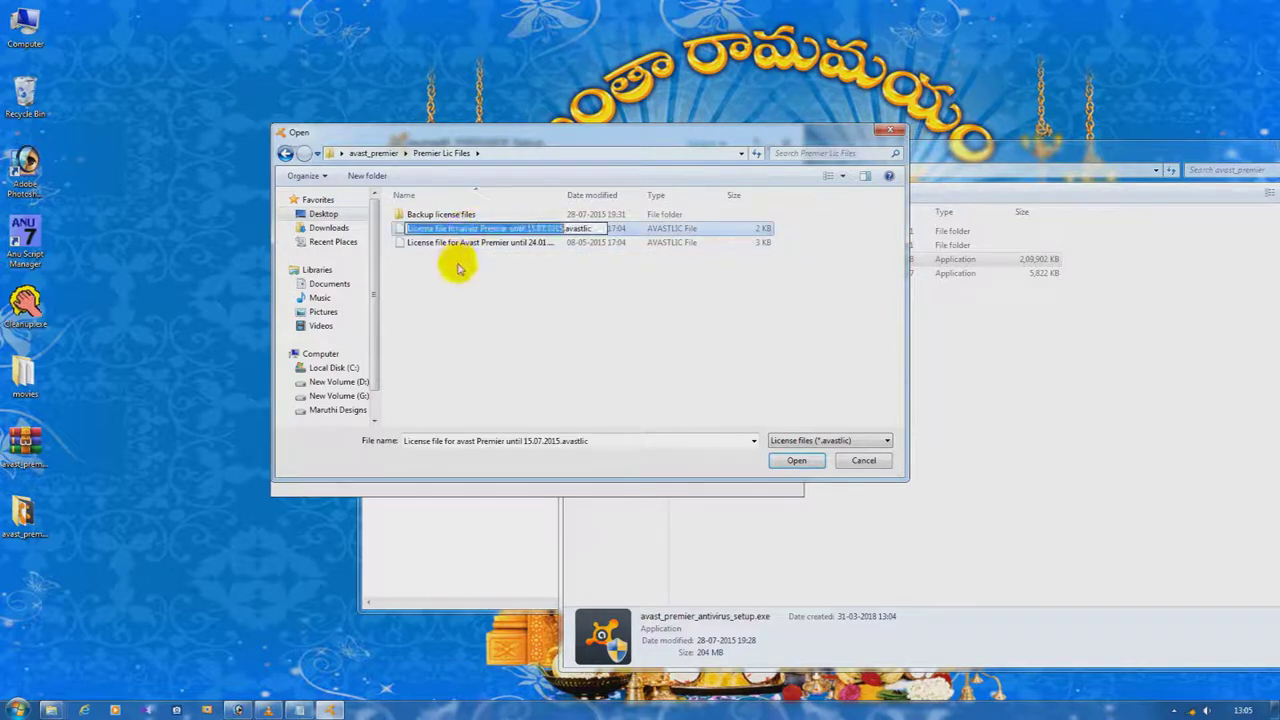
click(425, 215)
double_click(425, 215)
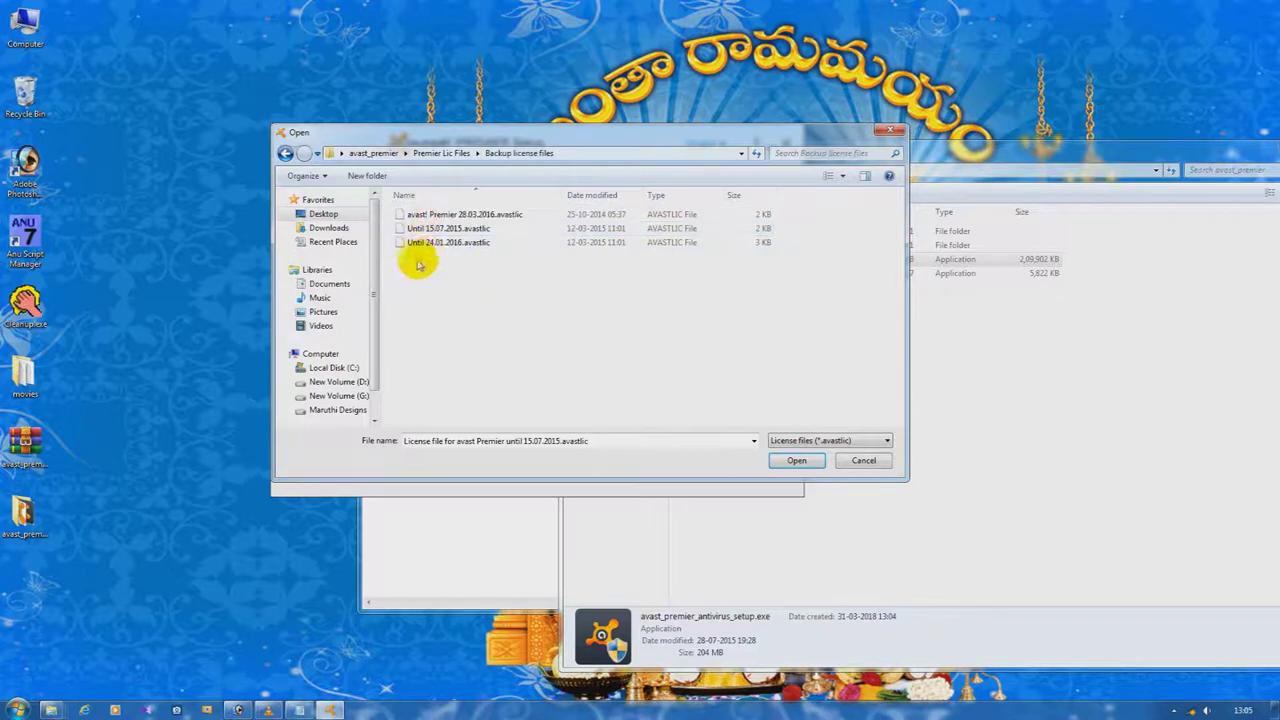
key(BackSpace)
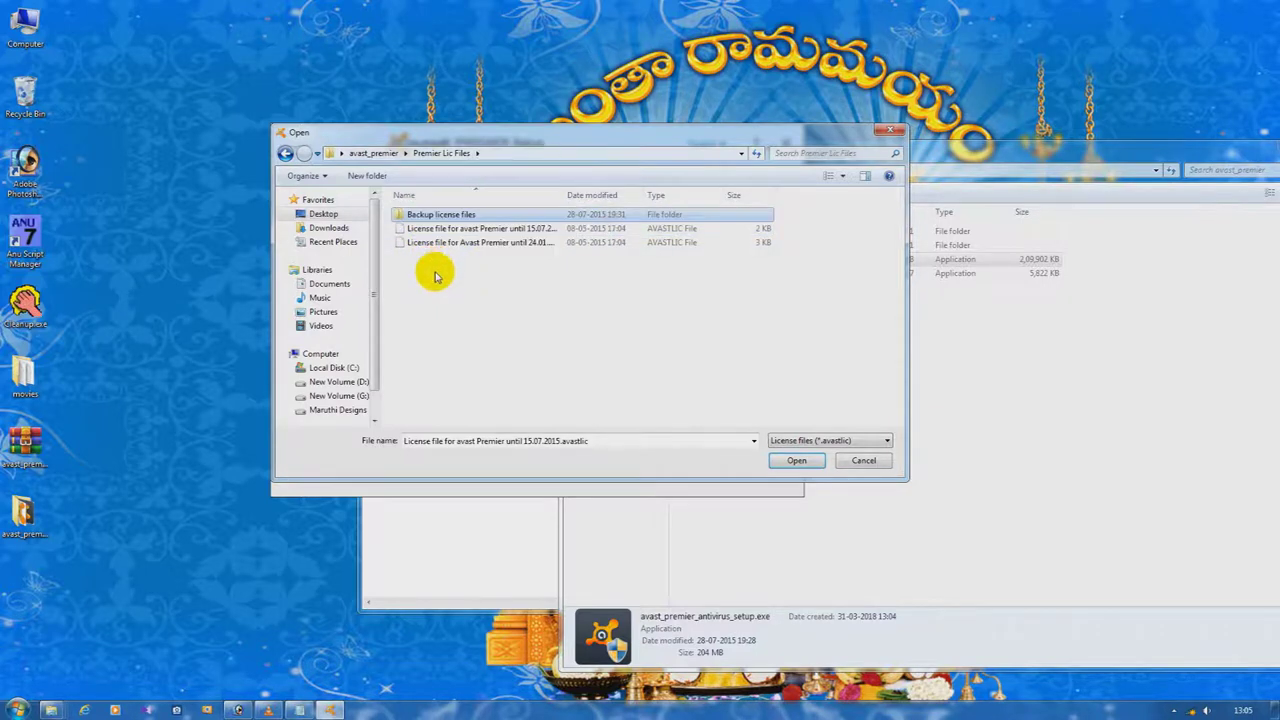
key(BackSpace)
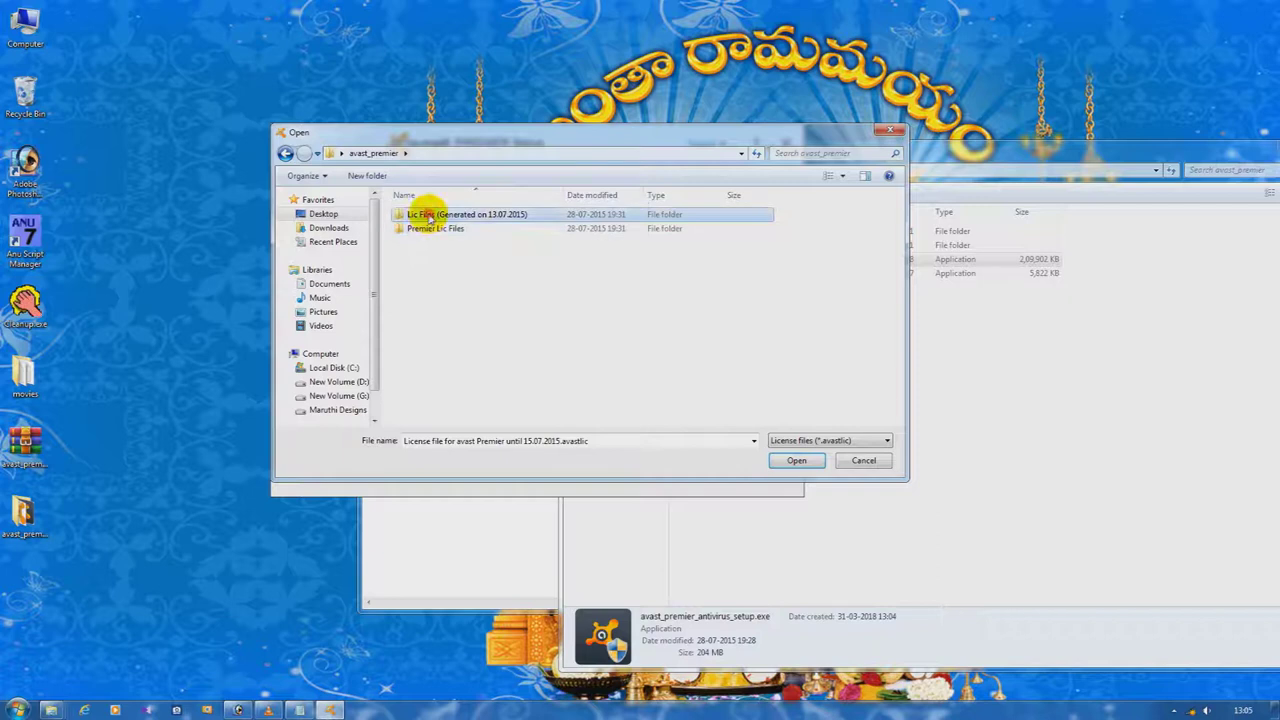
double_click(426, 213)
Compare the 07.07.2017 and 07.07.2018 licence files in the Lic Files list.
scroll(470, 320, down, 5)
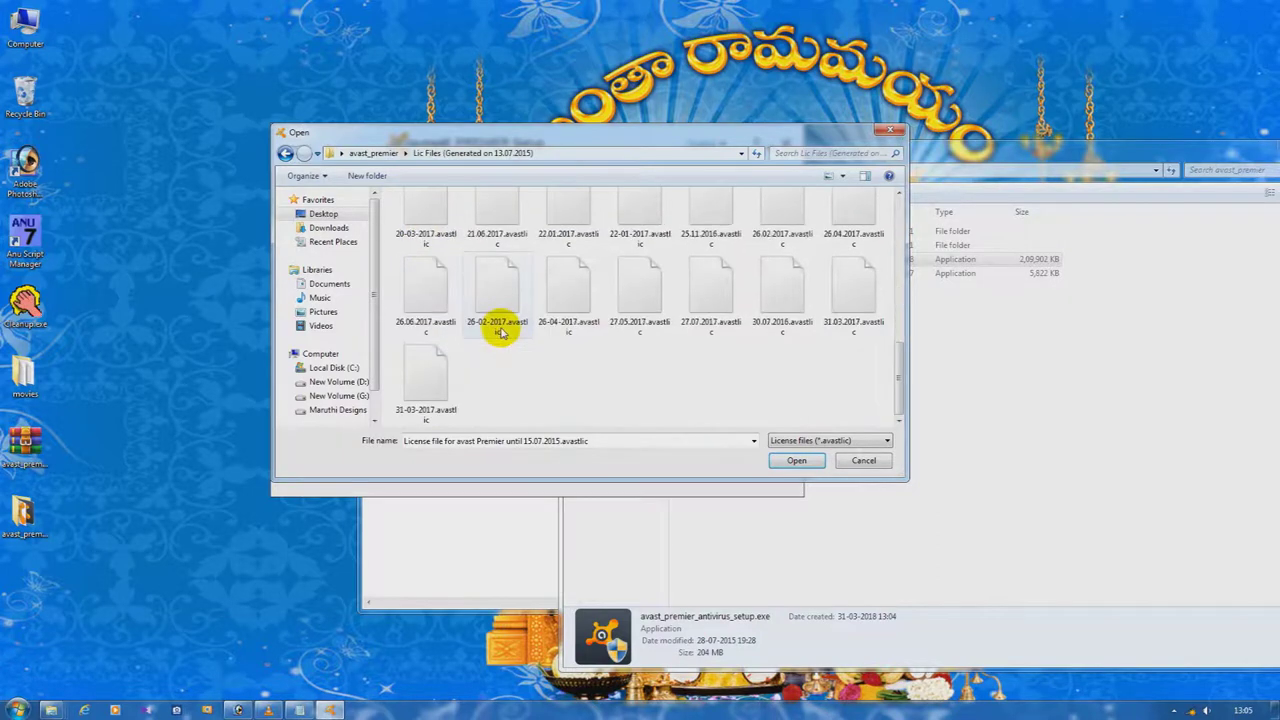
drag(894, 377, 871, 263)
click(835, 262)
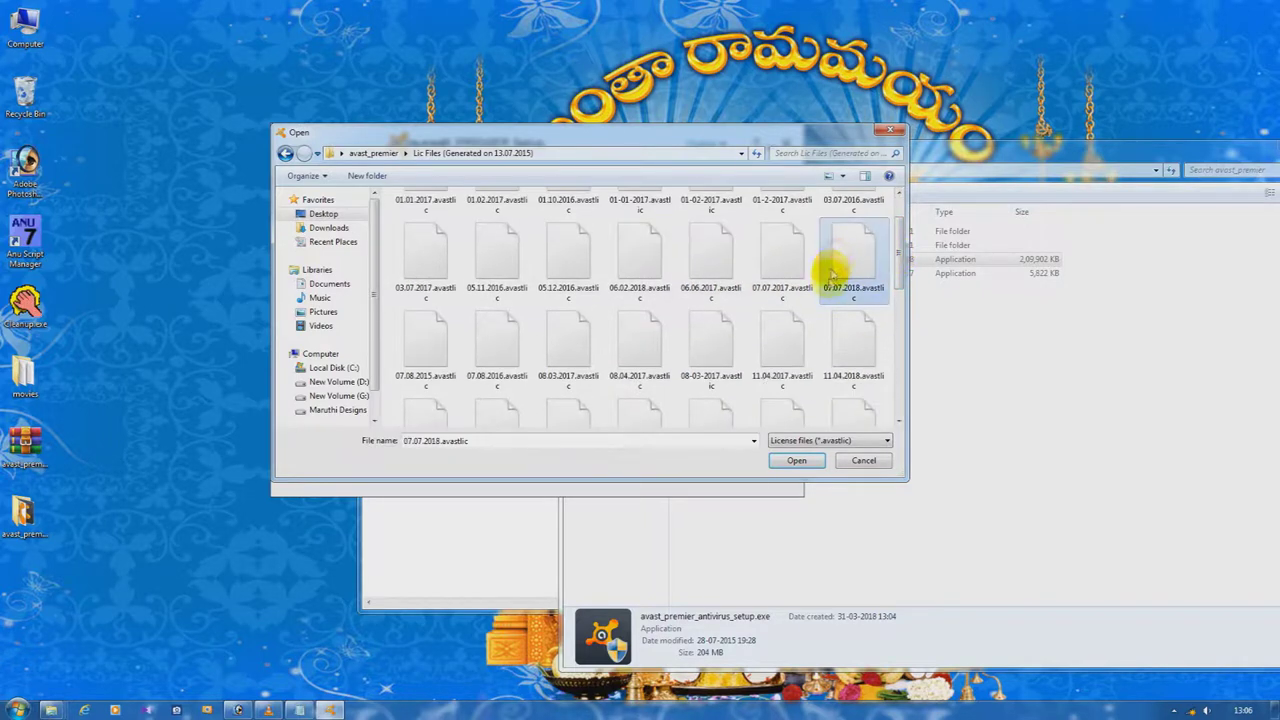
drag(894, 263, 900, 230)
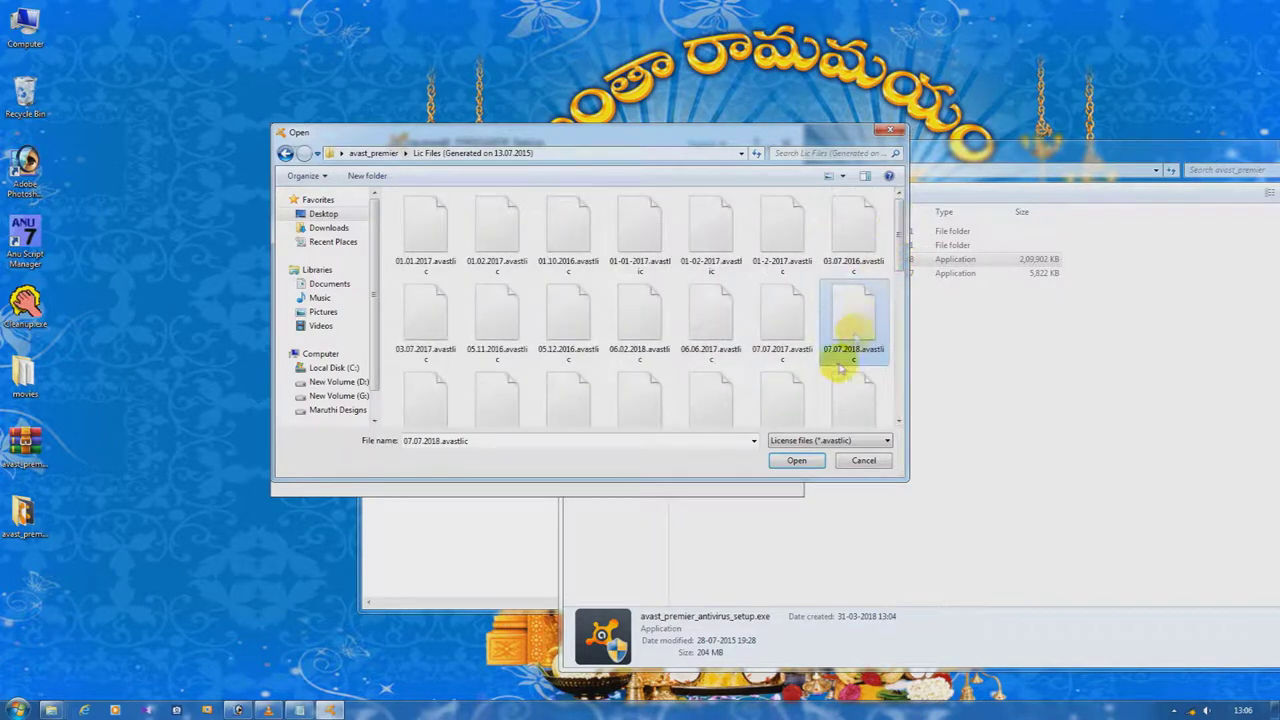
click(780, 317)
click(846, 312)
click(775, 318)
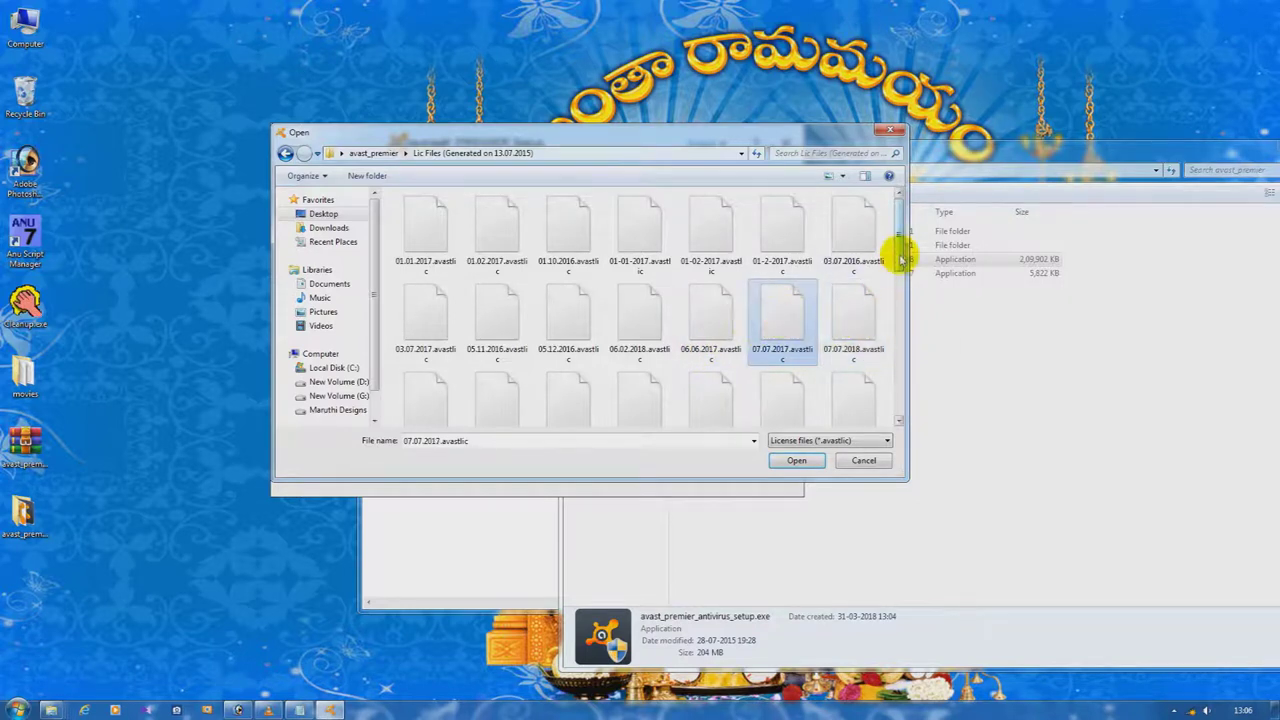
drag(900, 251, 900, 266)
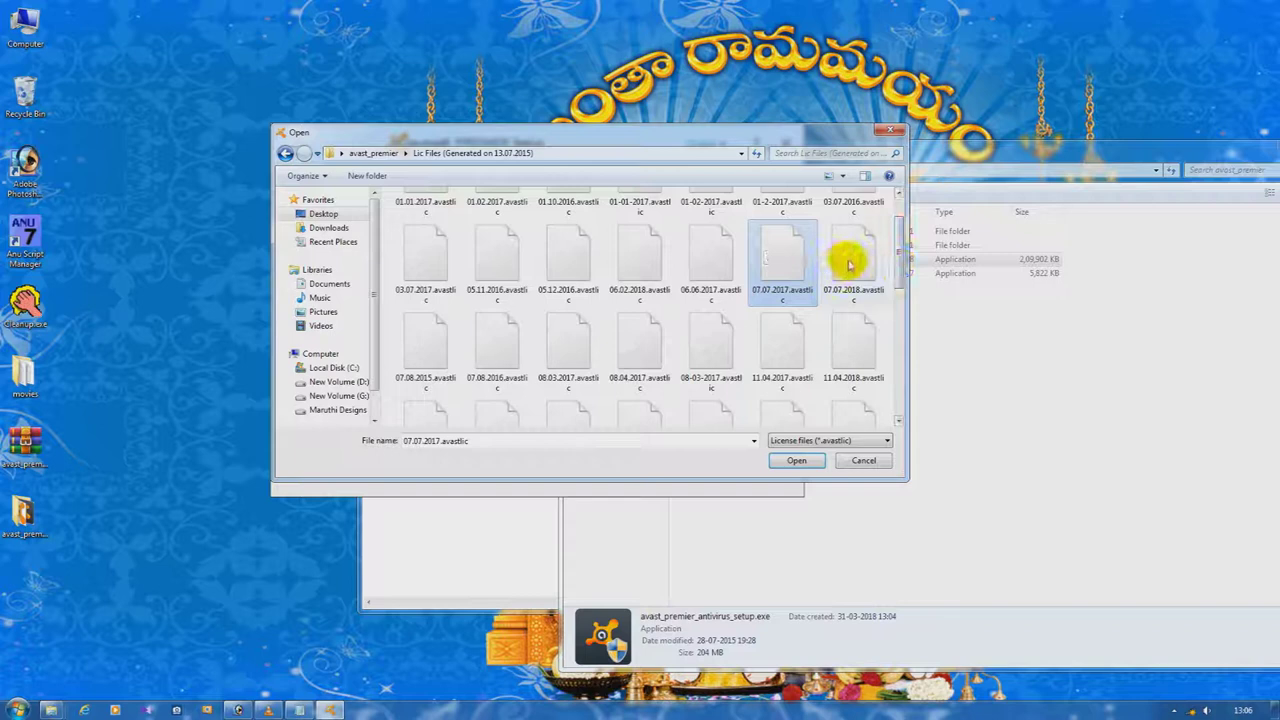
click(848, 262)
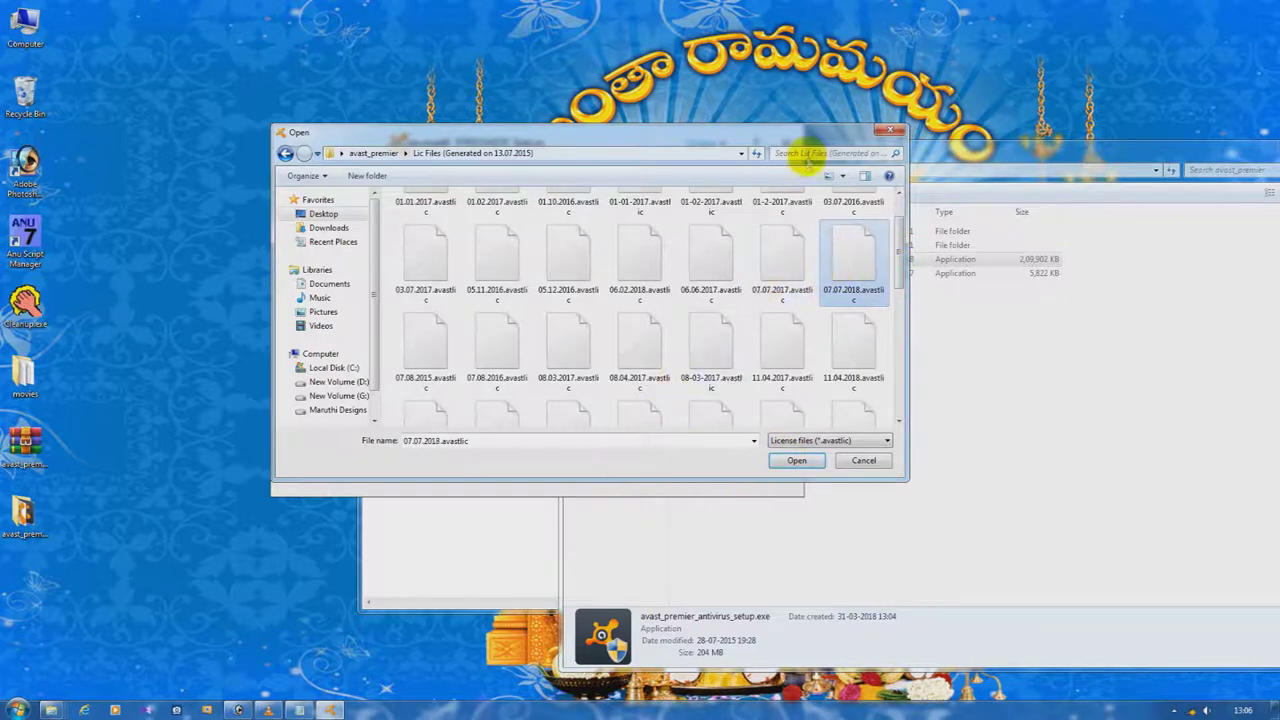
Search the folder and load 07.07.2018.avastlic as the license file.
click(806, 153)
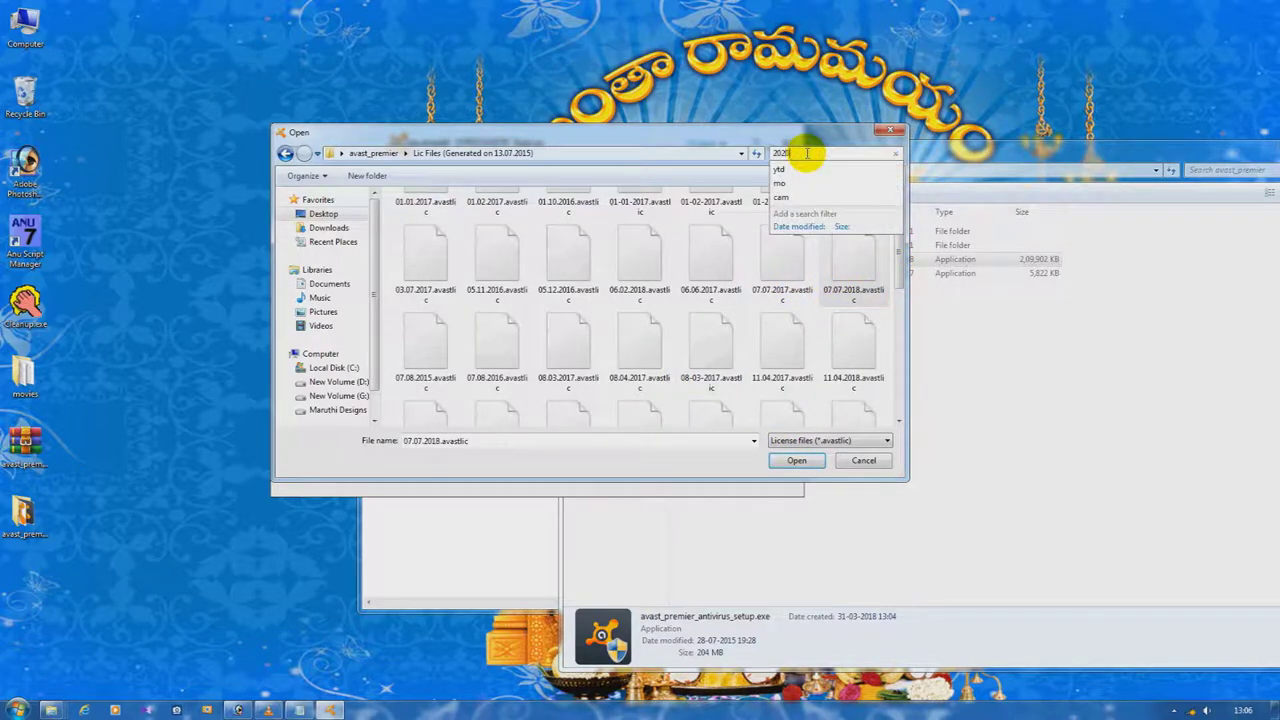
text(20)
text(17)
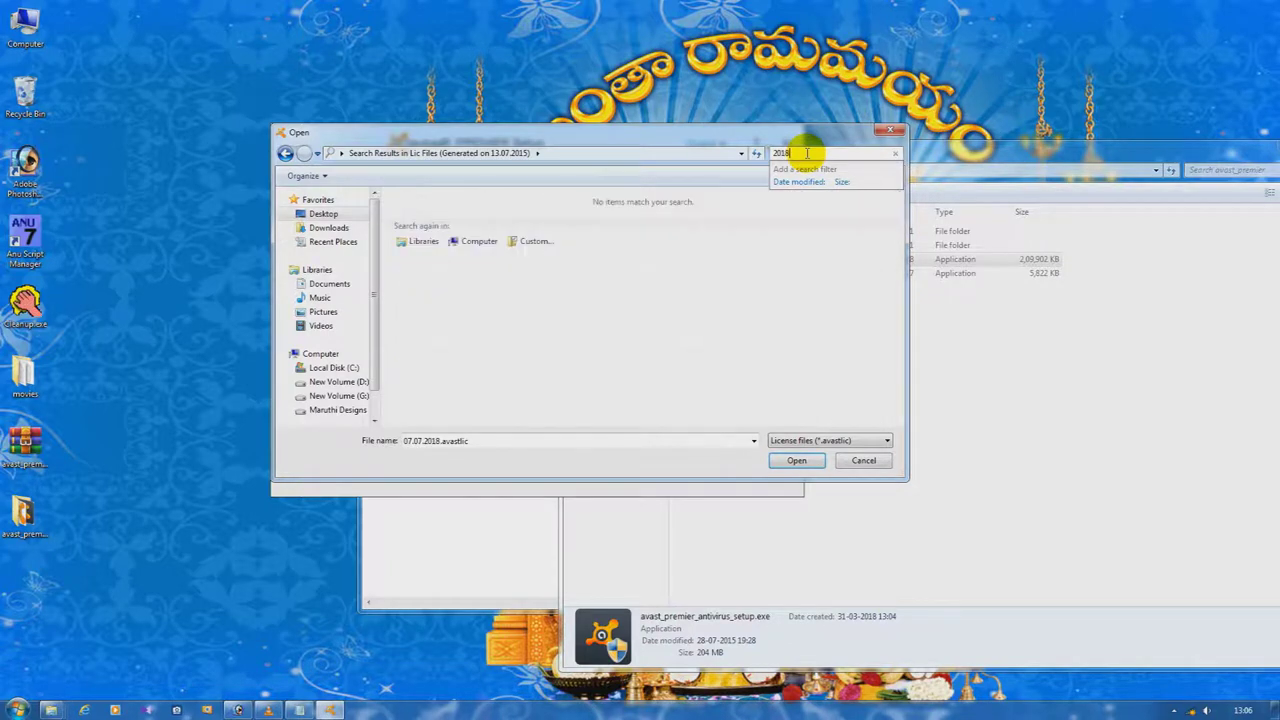
key(BackSpace)
key(BackSpace)
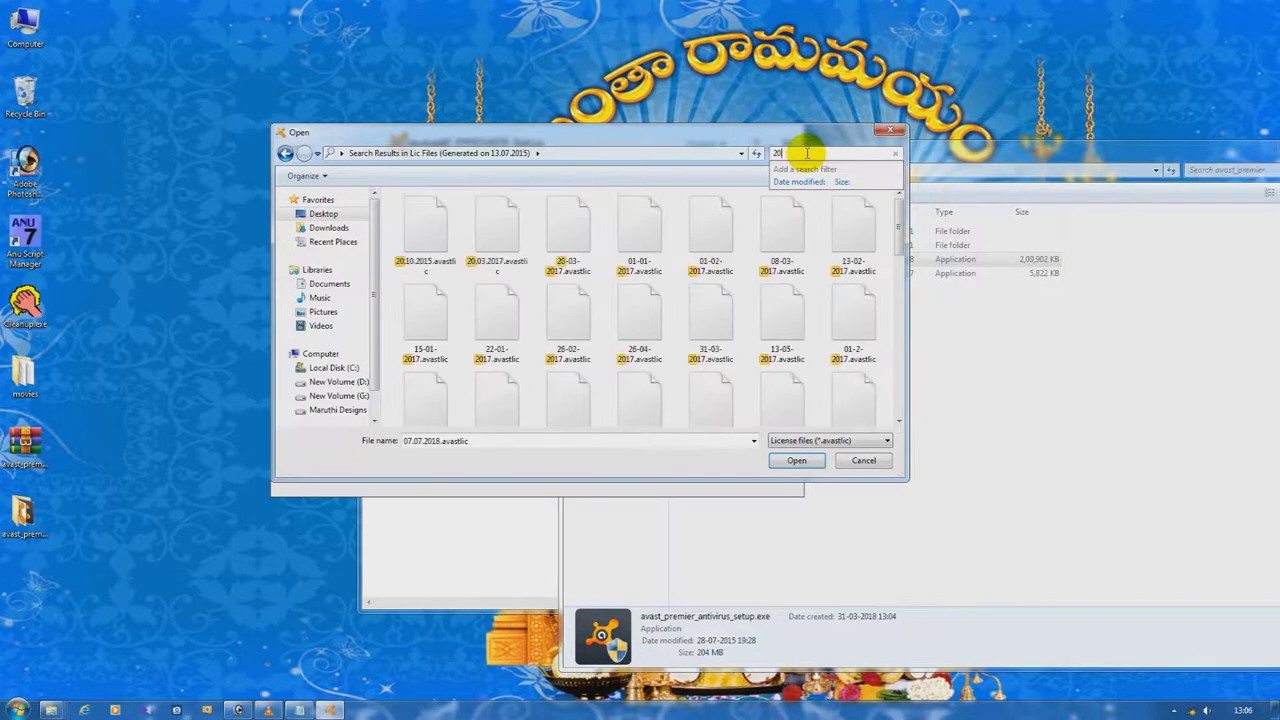
drag(896, 236, 906, 283)
click(855, 237)
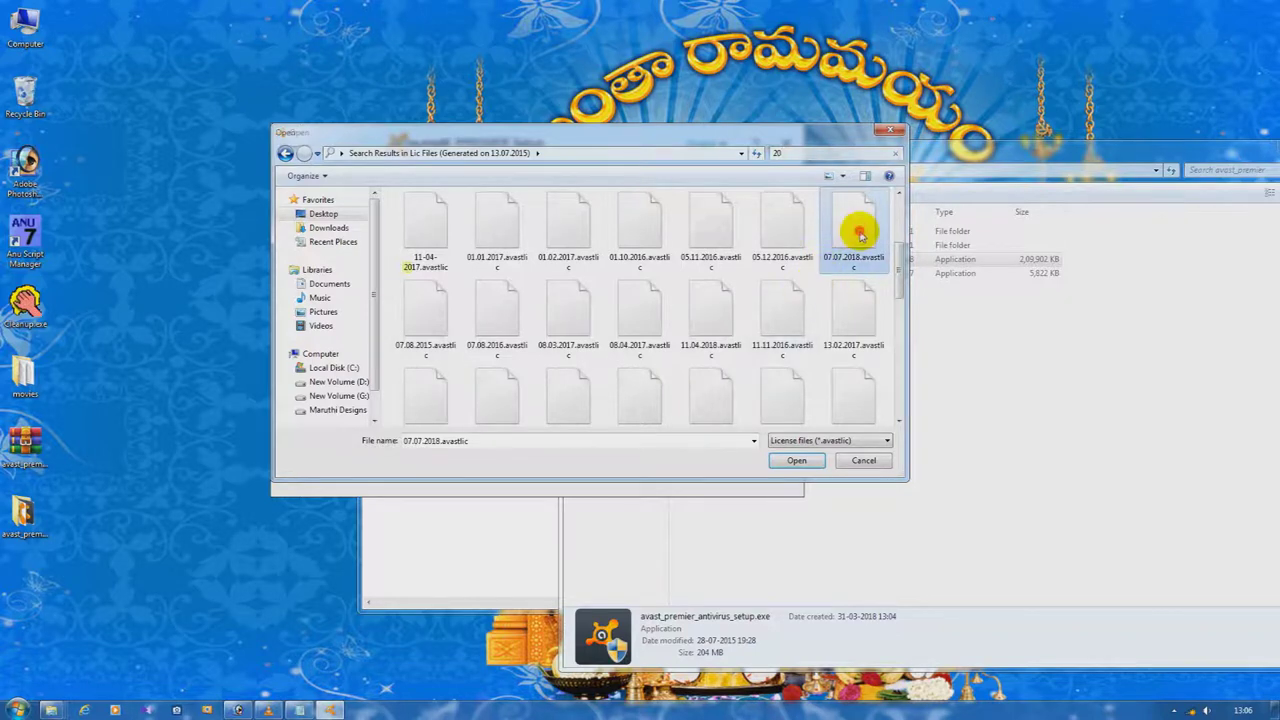
double_click(853, 232)
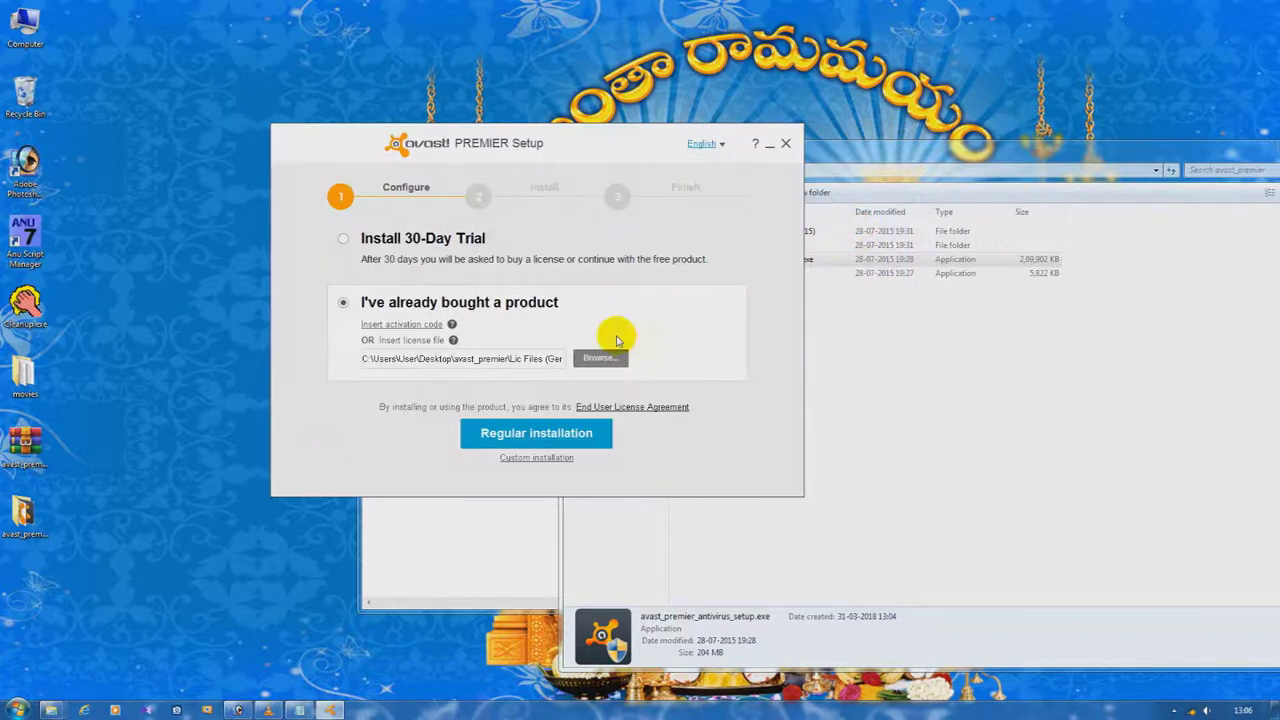
Try installing twice with 07.07.2018.avastlic, then switch to Install 30-Day Trial after it's rejected.
click(505, 432)
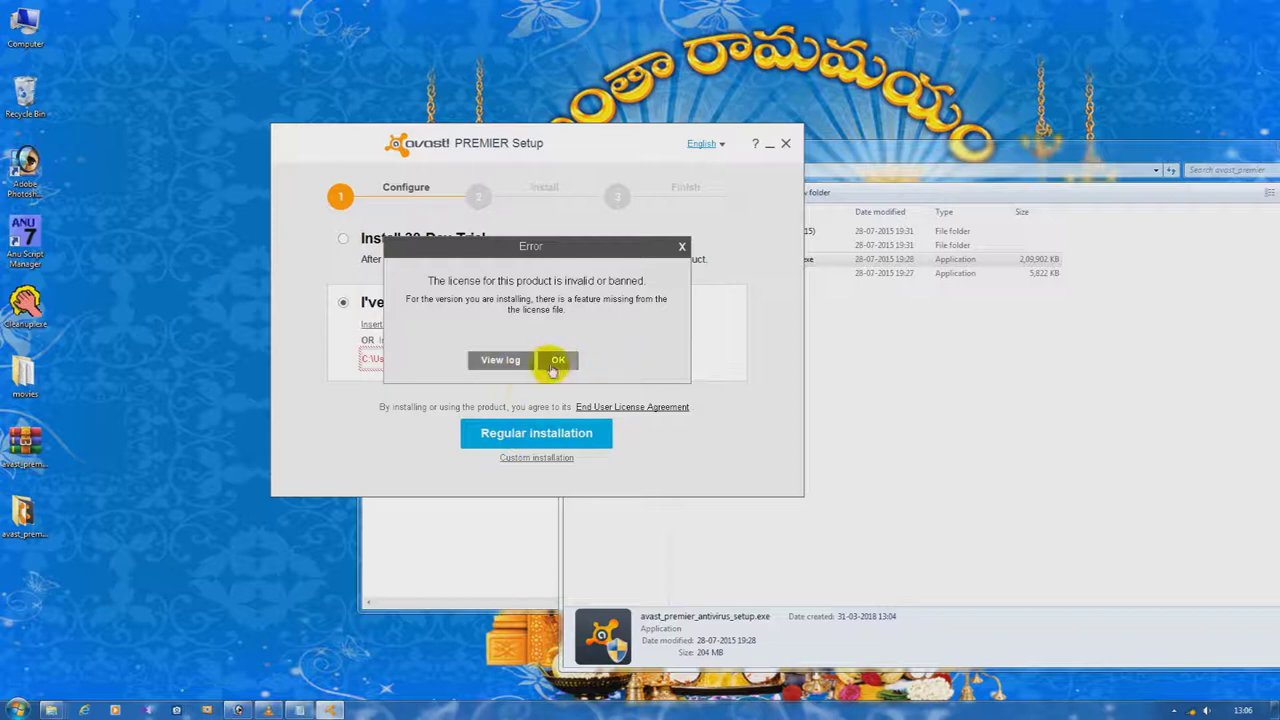
click(562, 362)
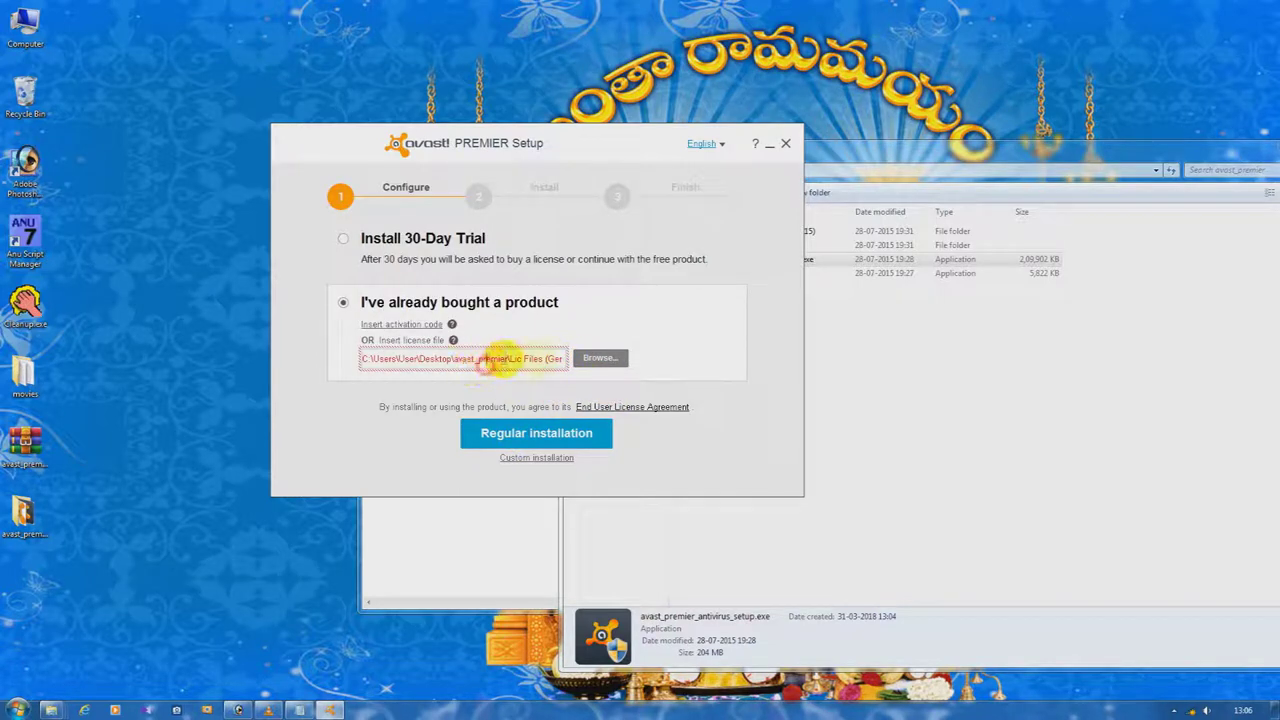
click(604, 360)
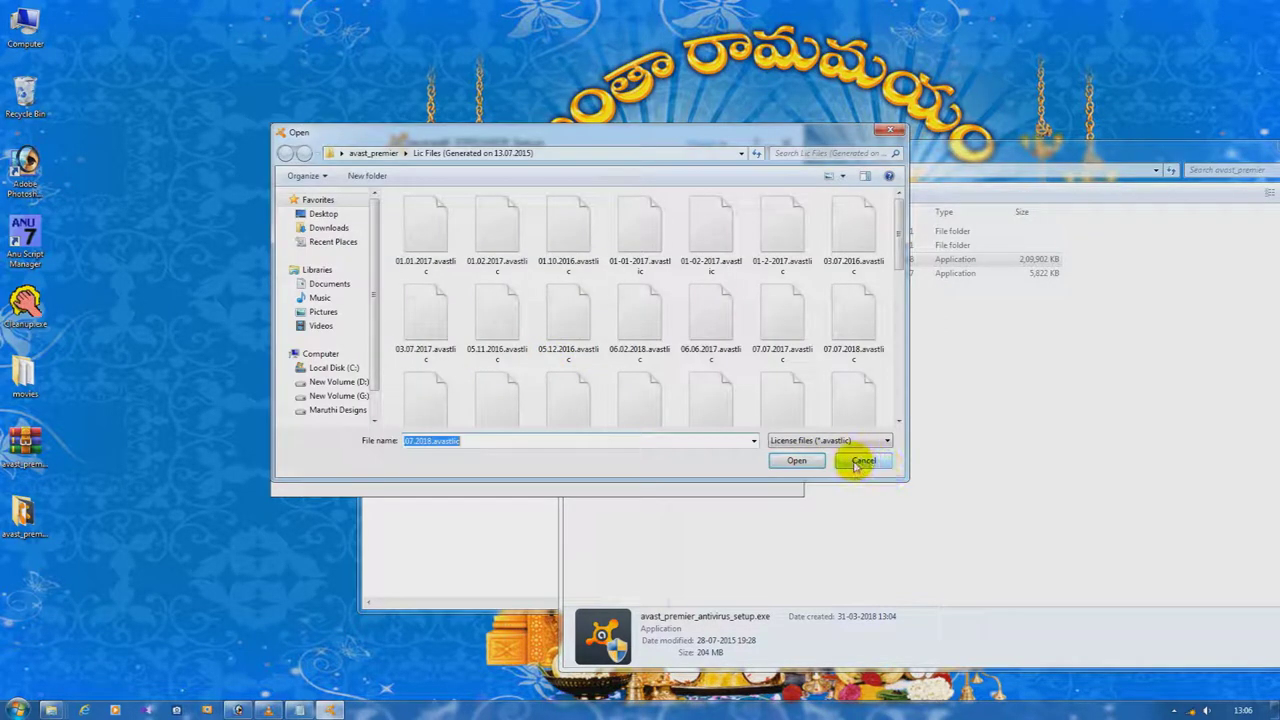
click(857, 338)
double_click(857, 338)
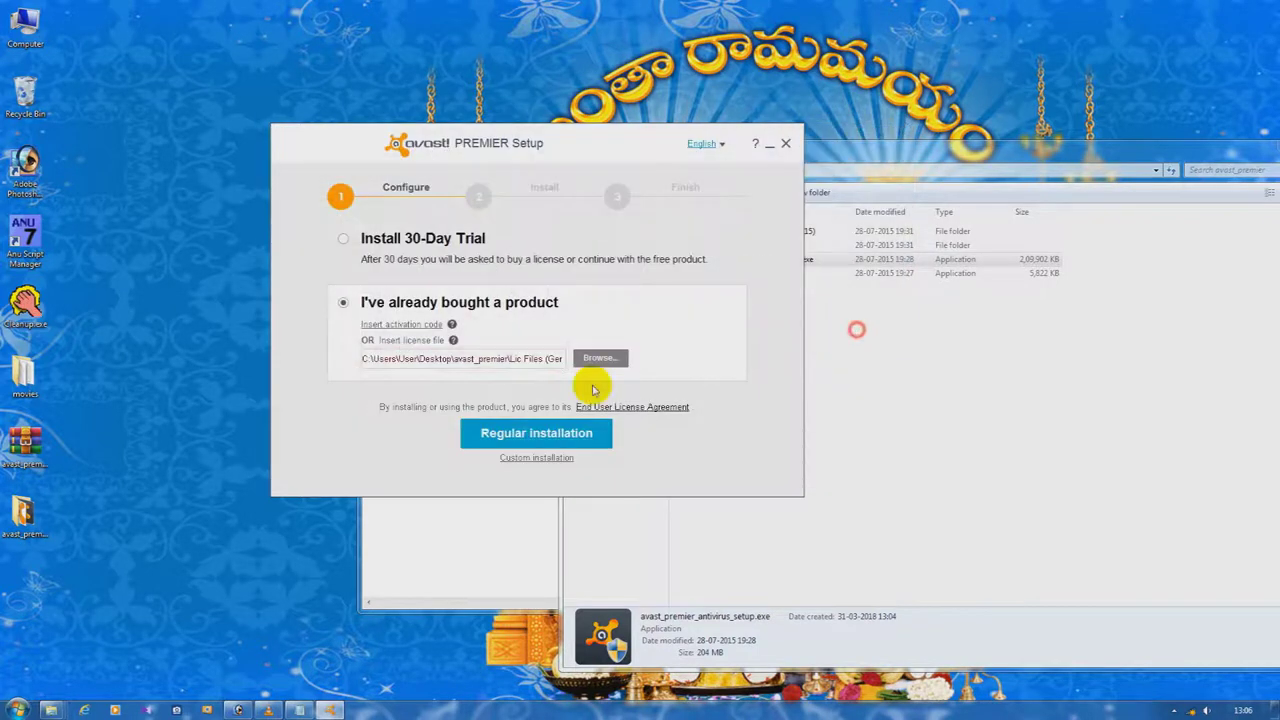
click(553, 440)
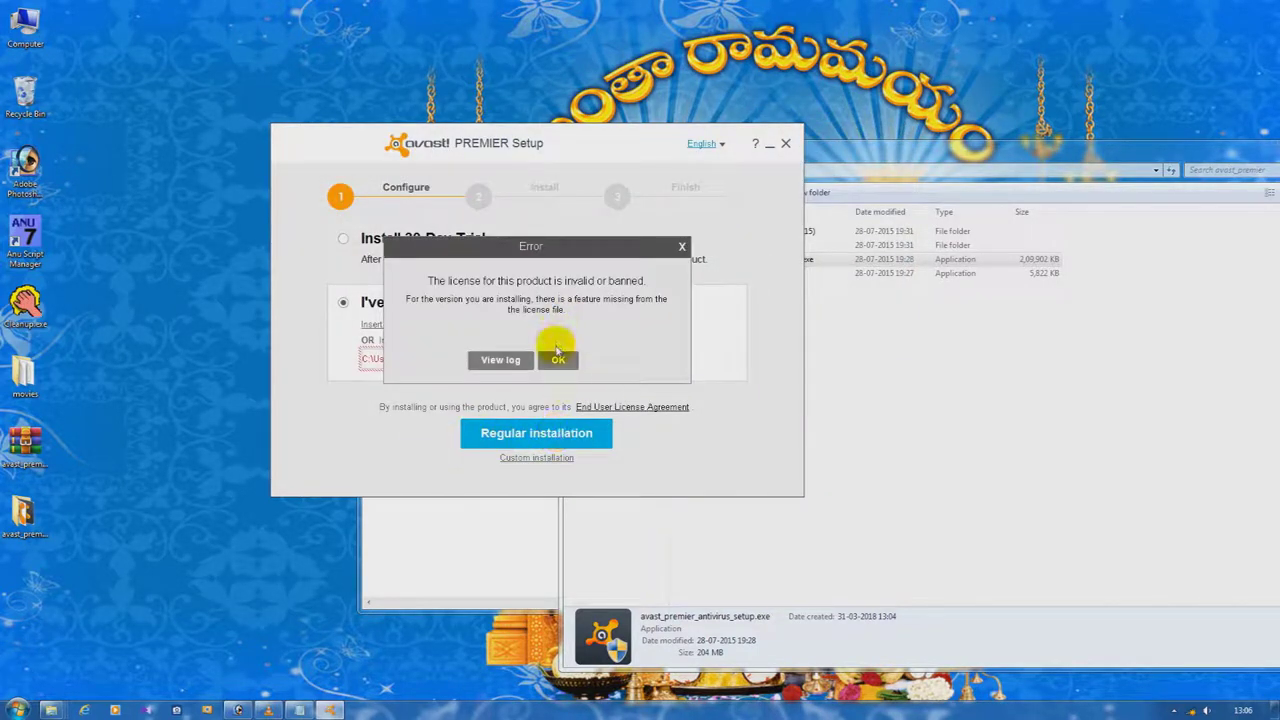
click(683, 248)
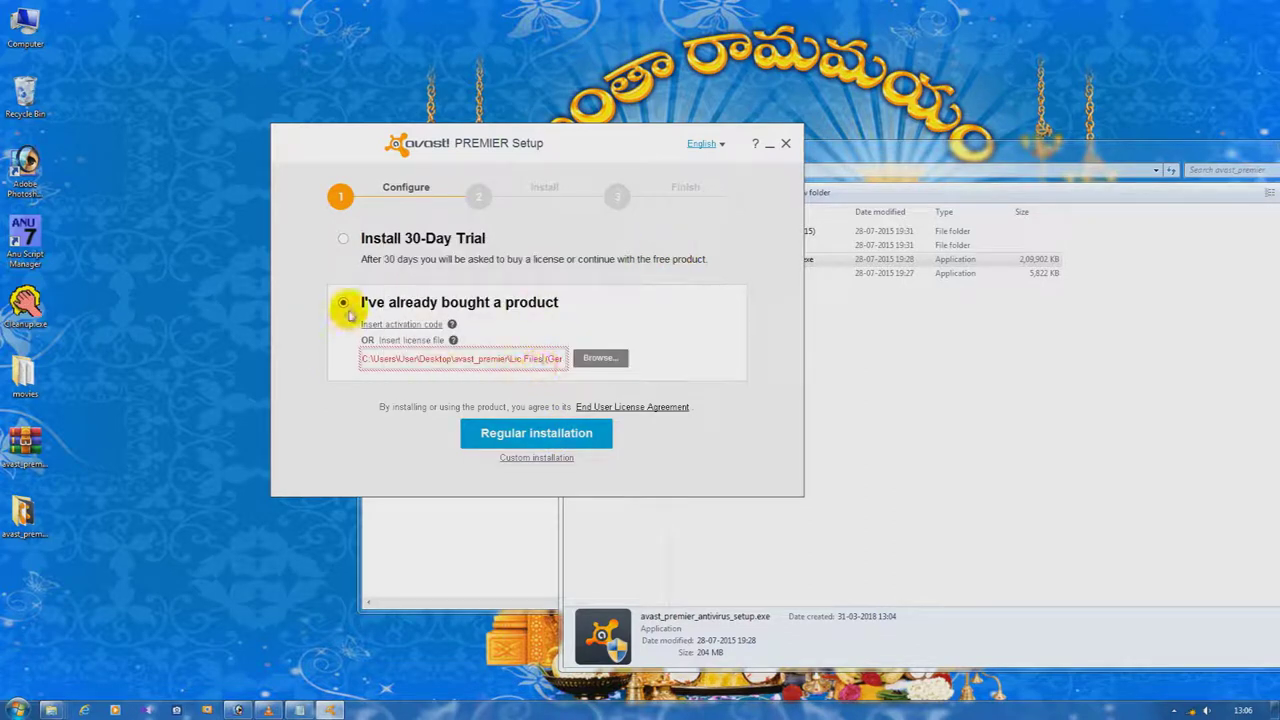
click(343, 240)
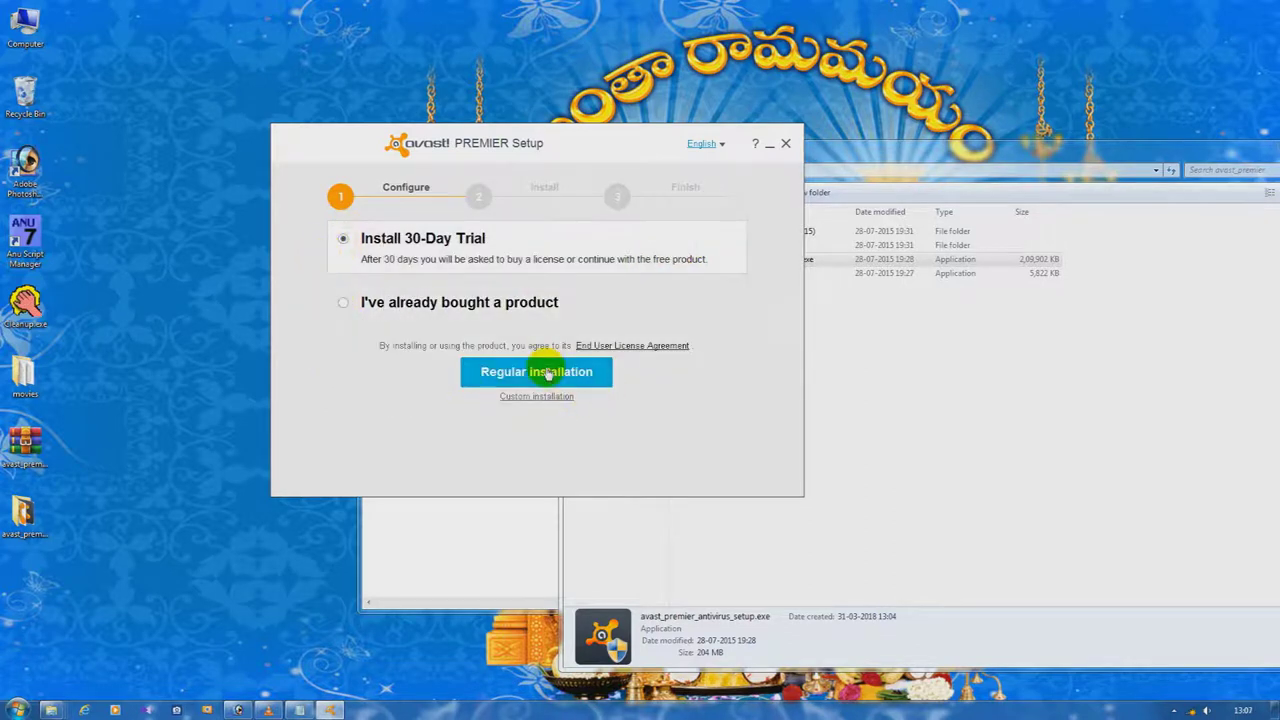
Start the regular installation of the 30-day trial and accept the data notice.
click(548, 374)
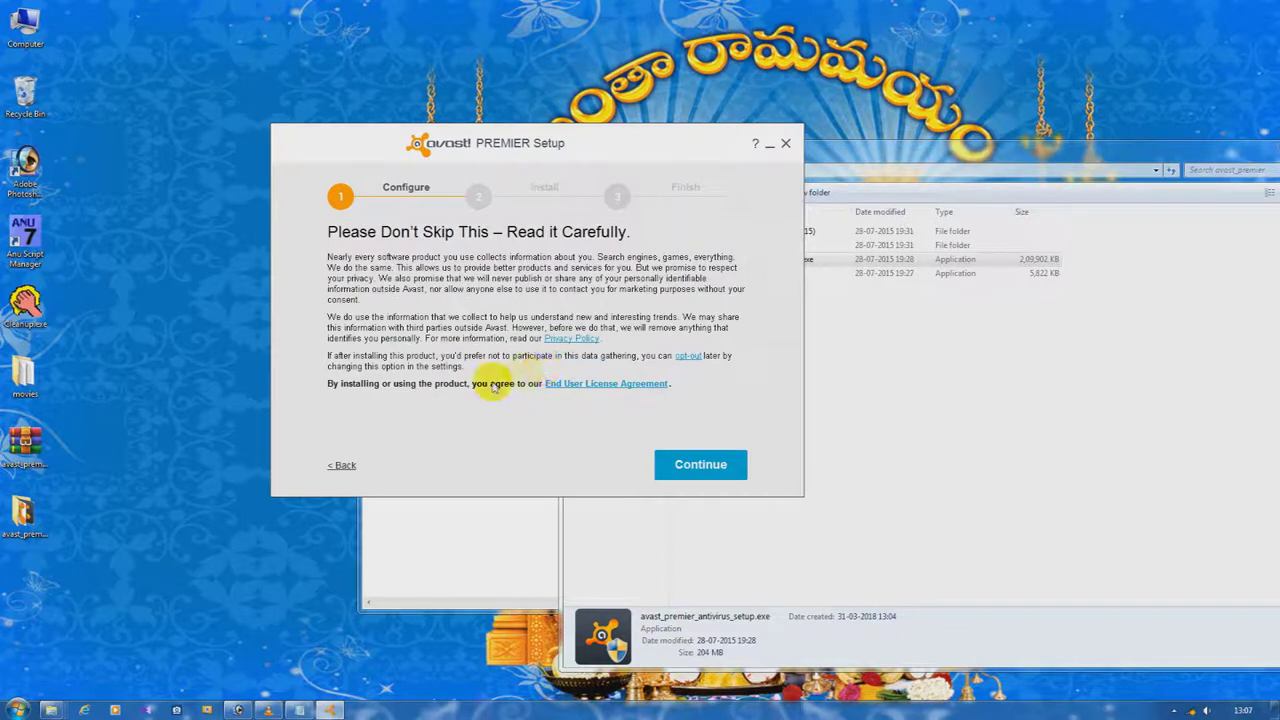
click(697, 475)
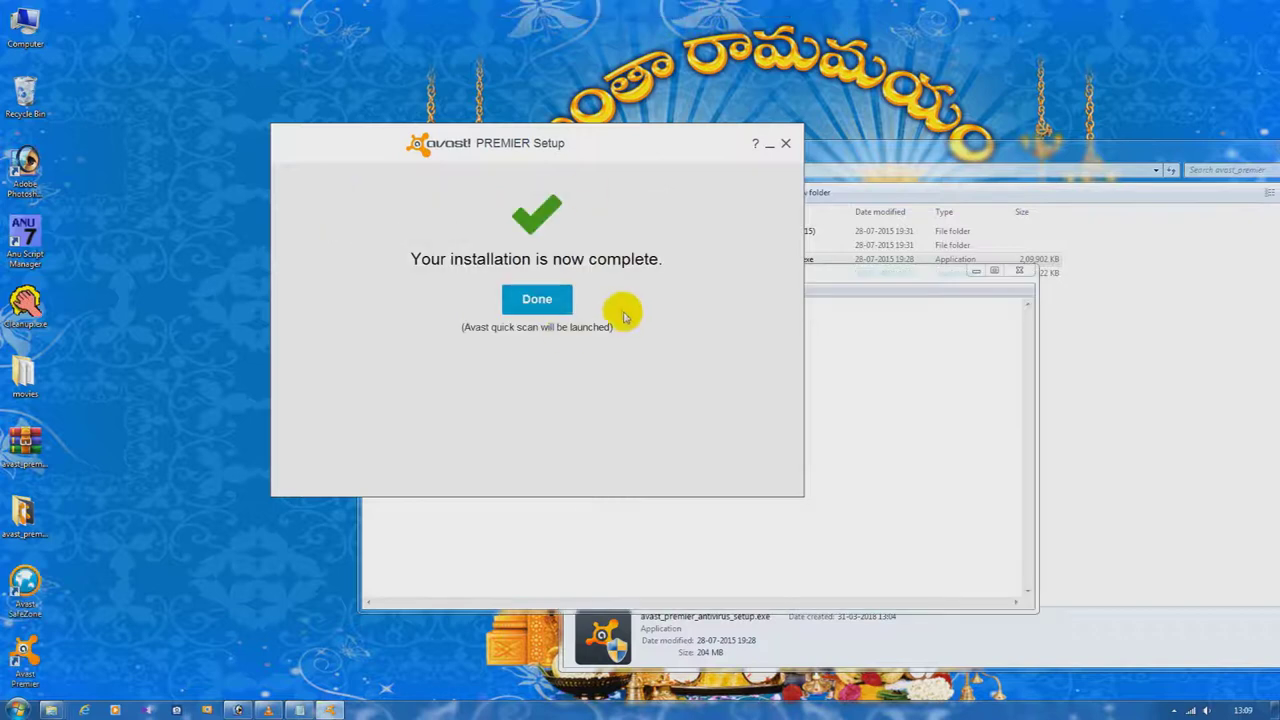
Close the setup, Avast welcome window and saved Notepad note, and dismiss the startup scan notice.
drag(594, 140, 486, 60)
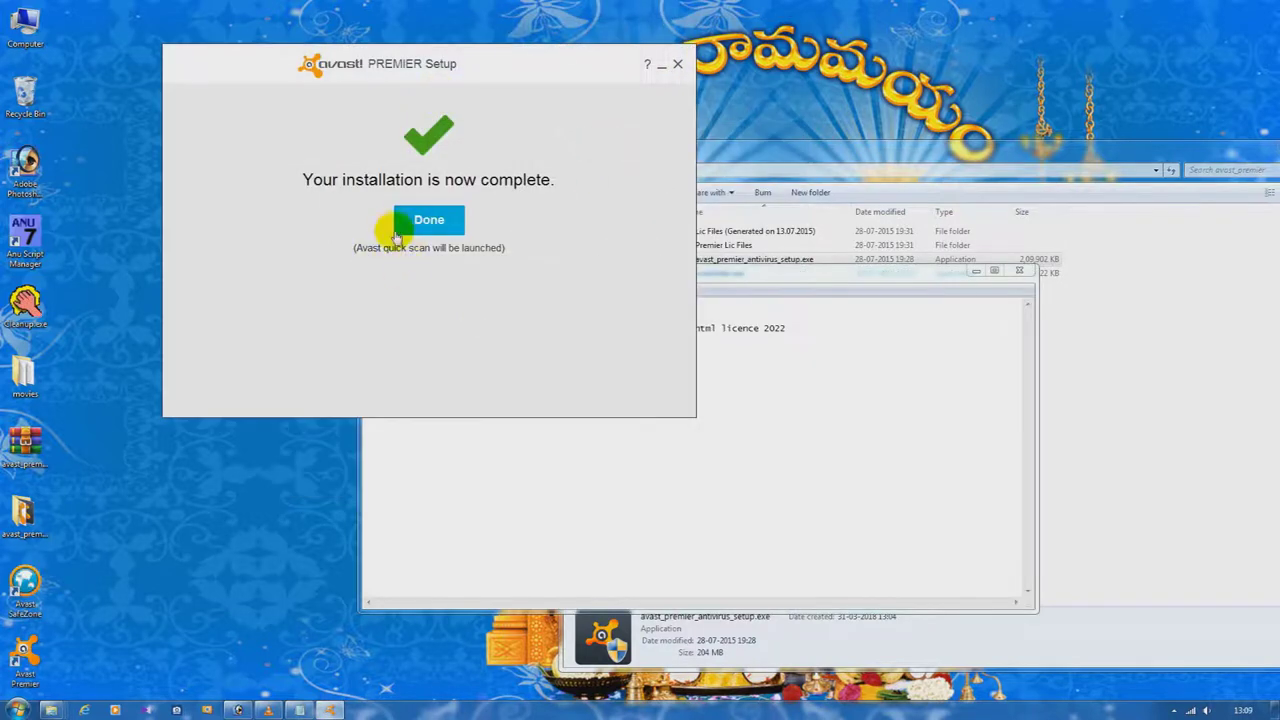
click(425, 229)
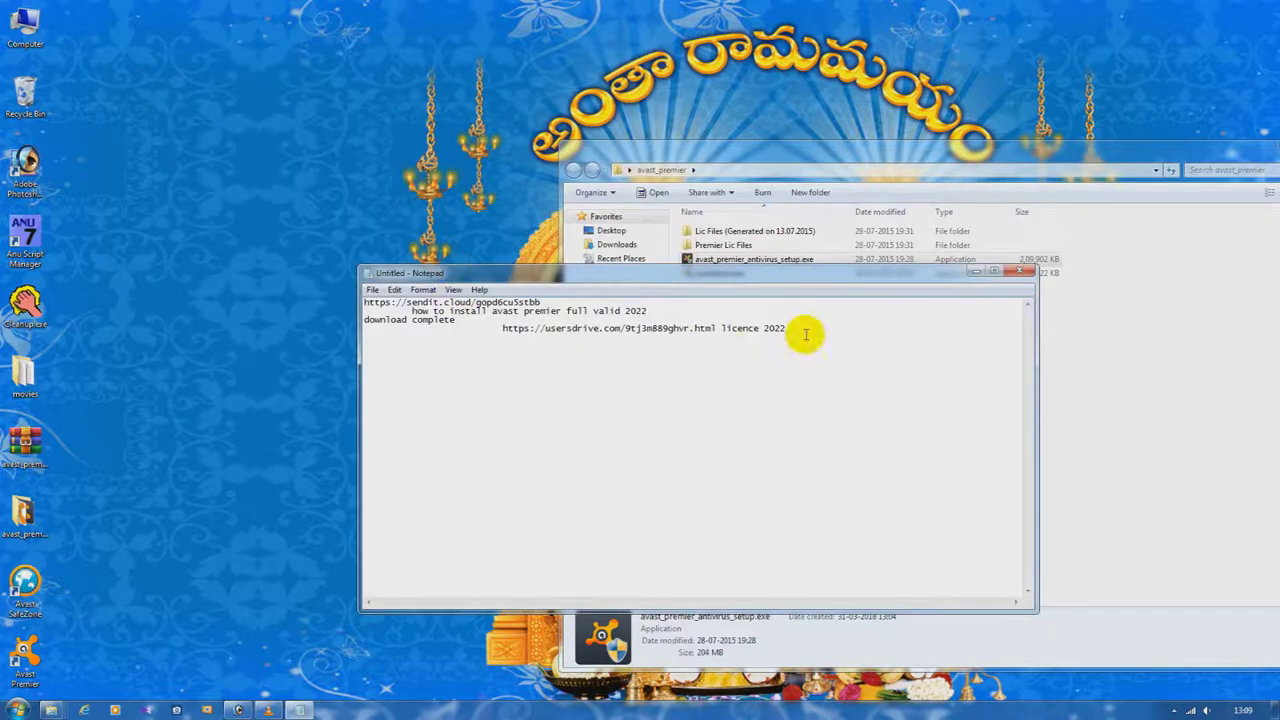
click(1019, 272)
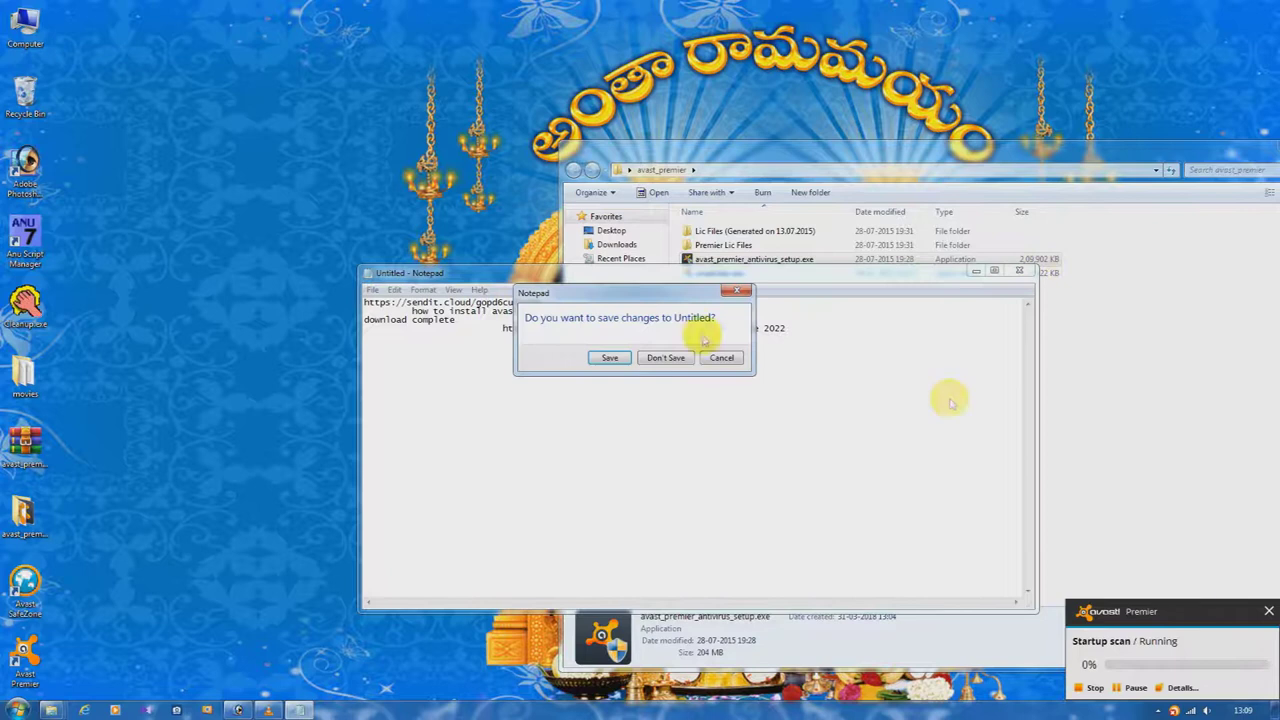
click(607, 357)
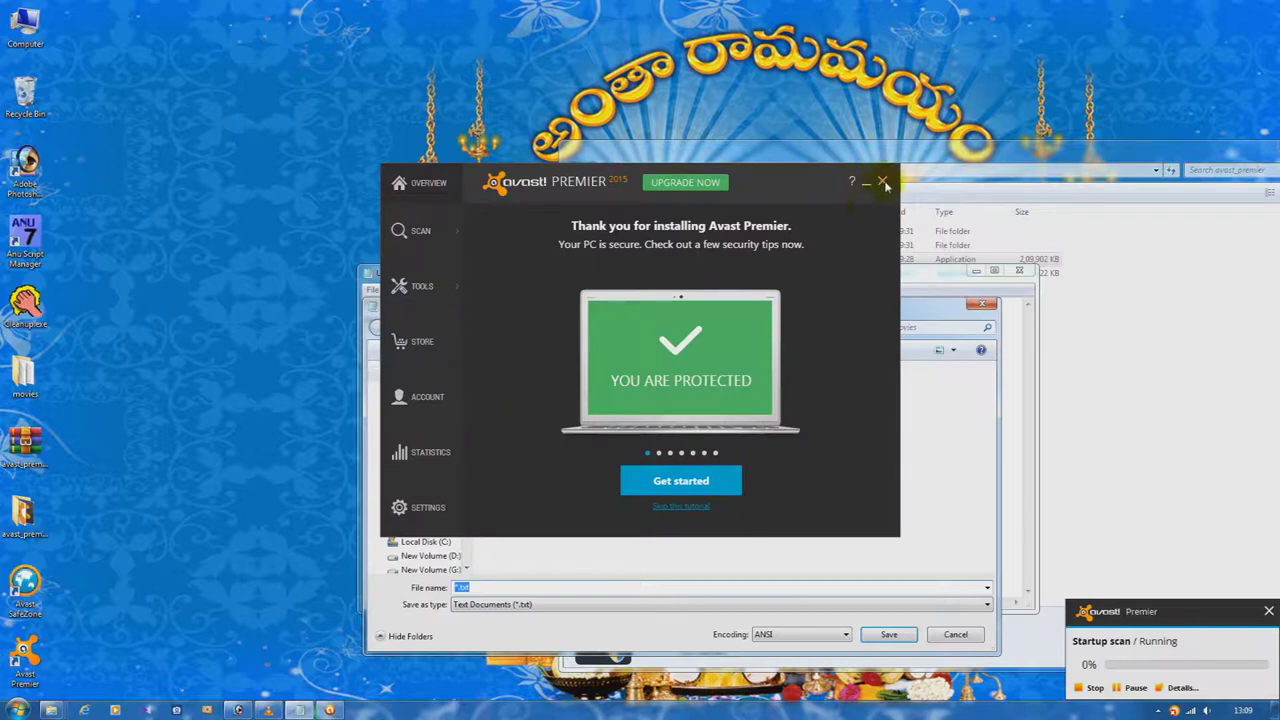
click(883, 182)
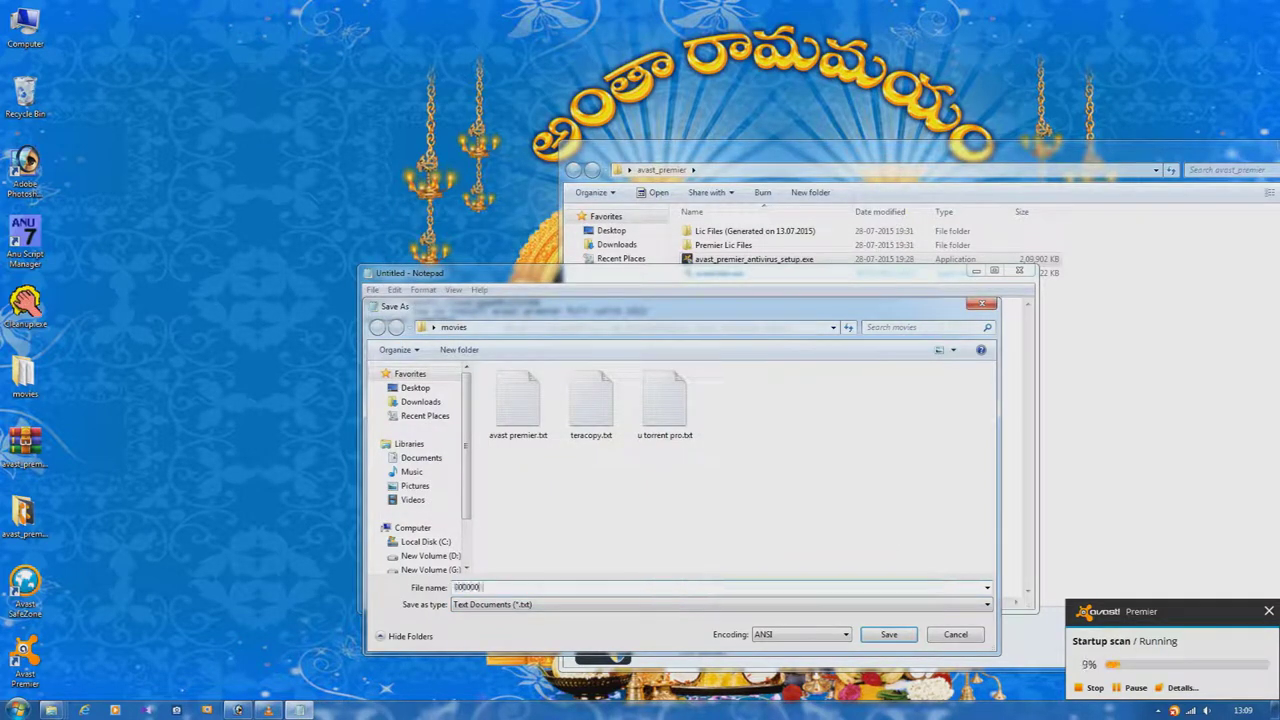
click(886, 634)
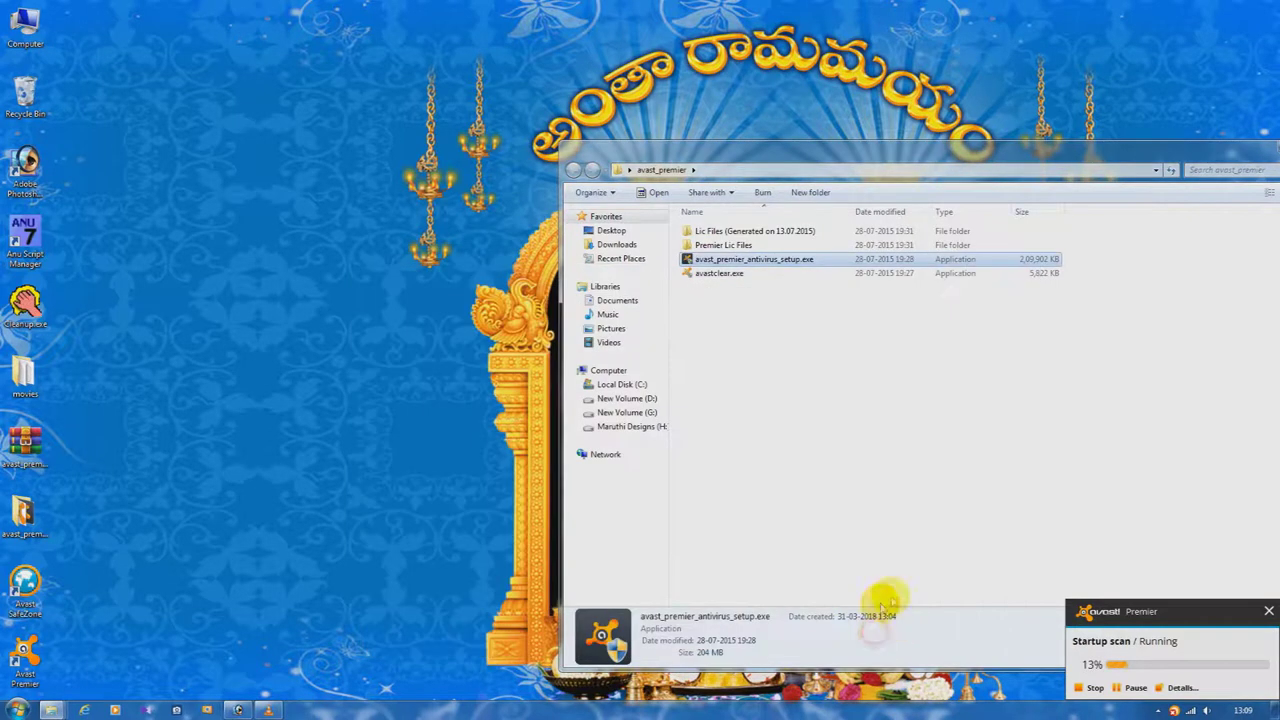
click(1264, 610)
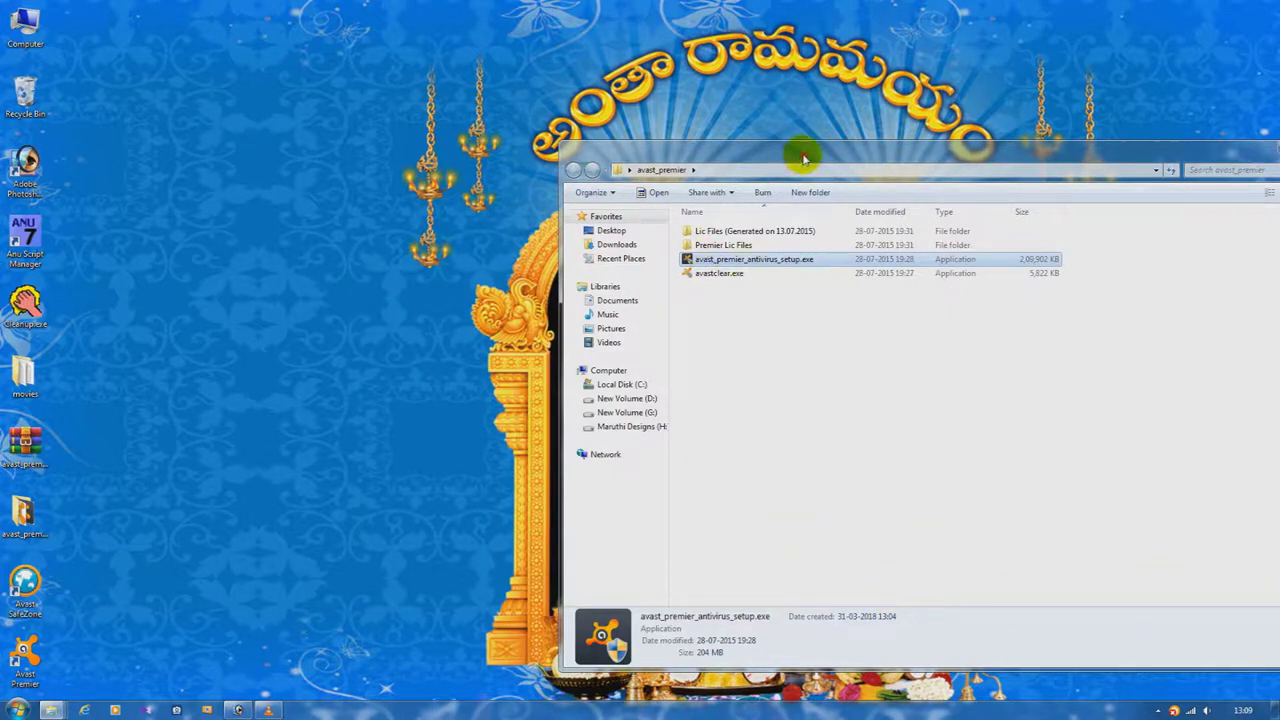
Open the 00000000000.txt notes file from the movies folder.
drag(803, 158, 455, 122)
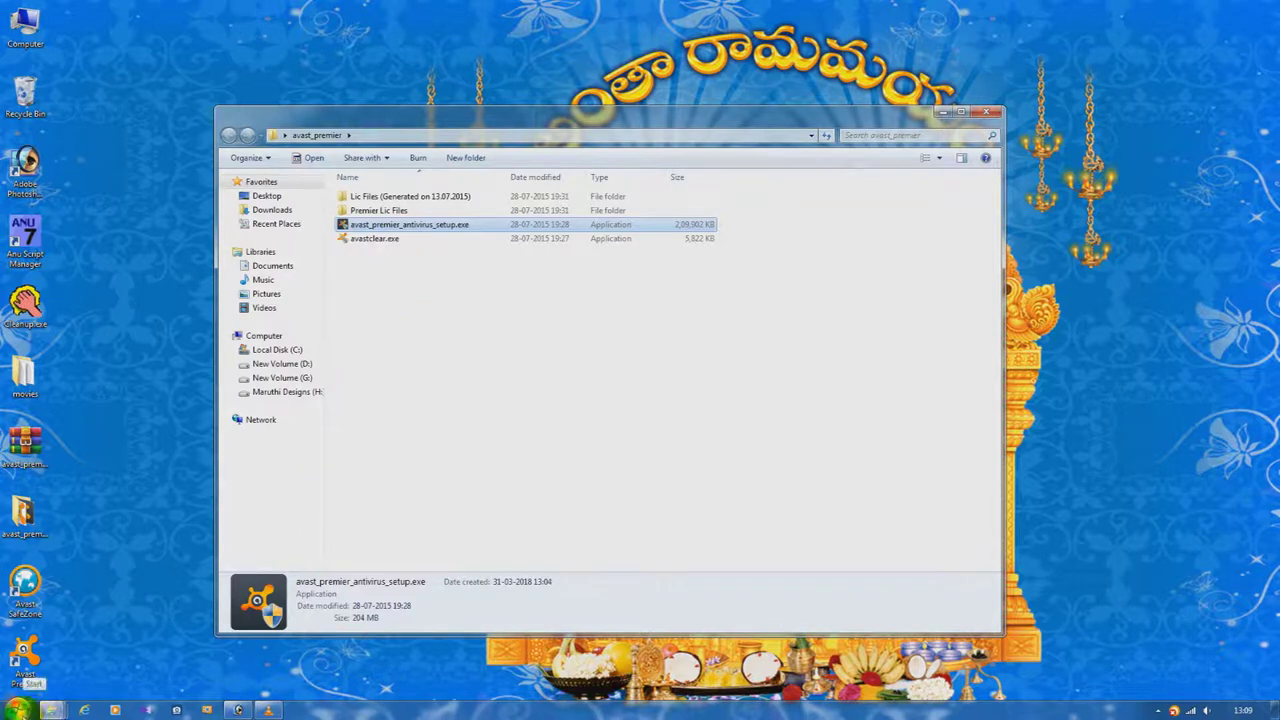
click(38, 512)
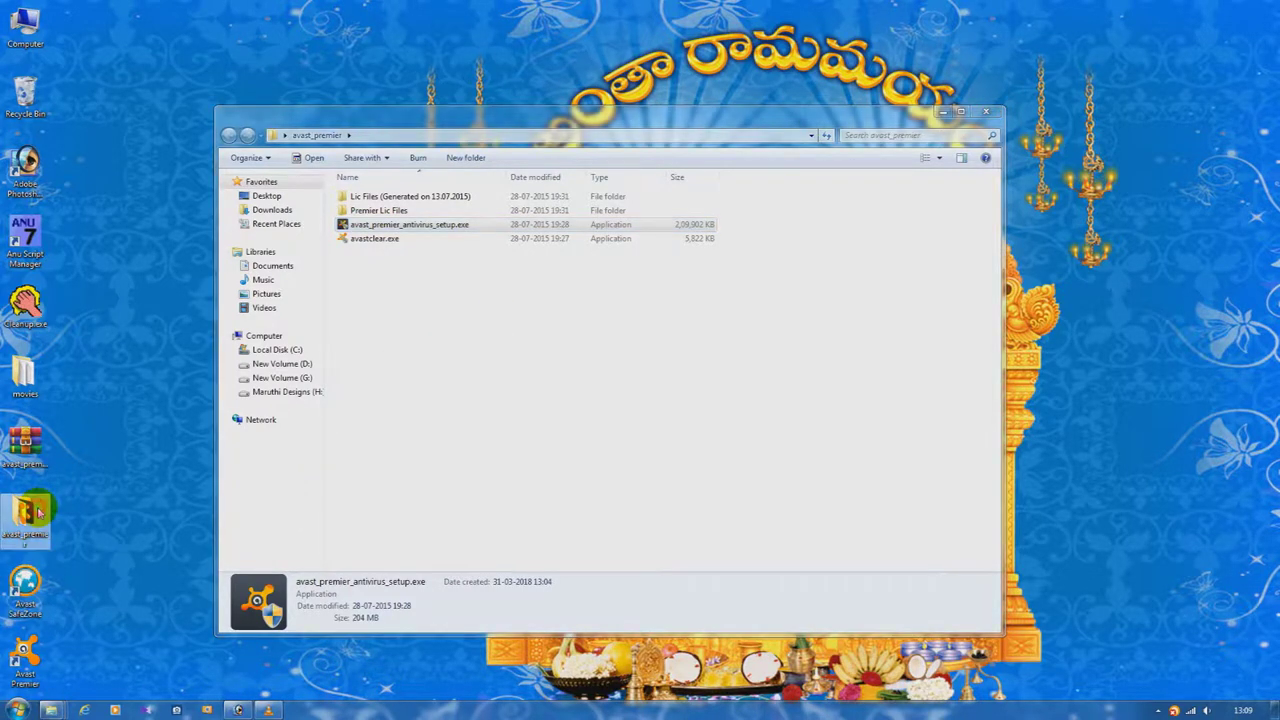
double_click(24, 375)
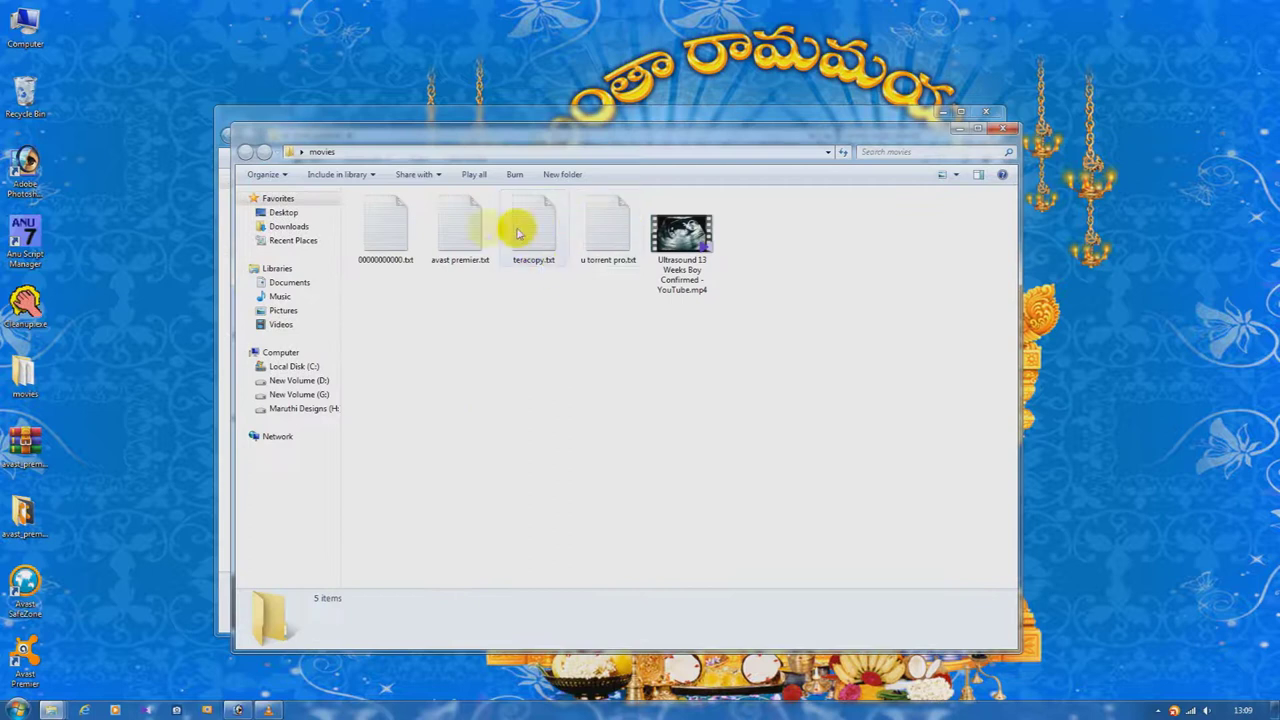
double_click(386, 222)
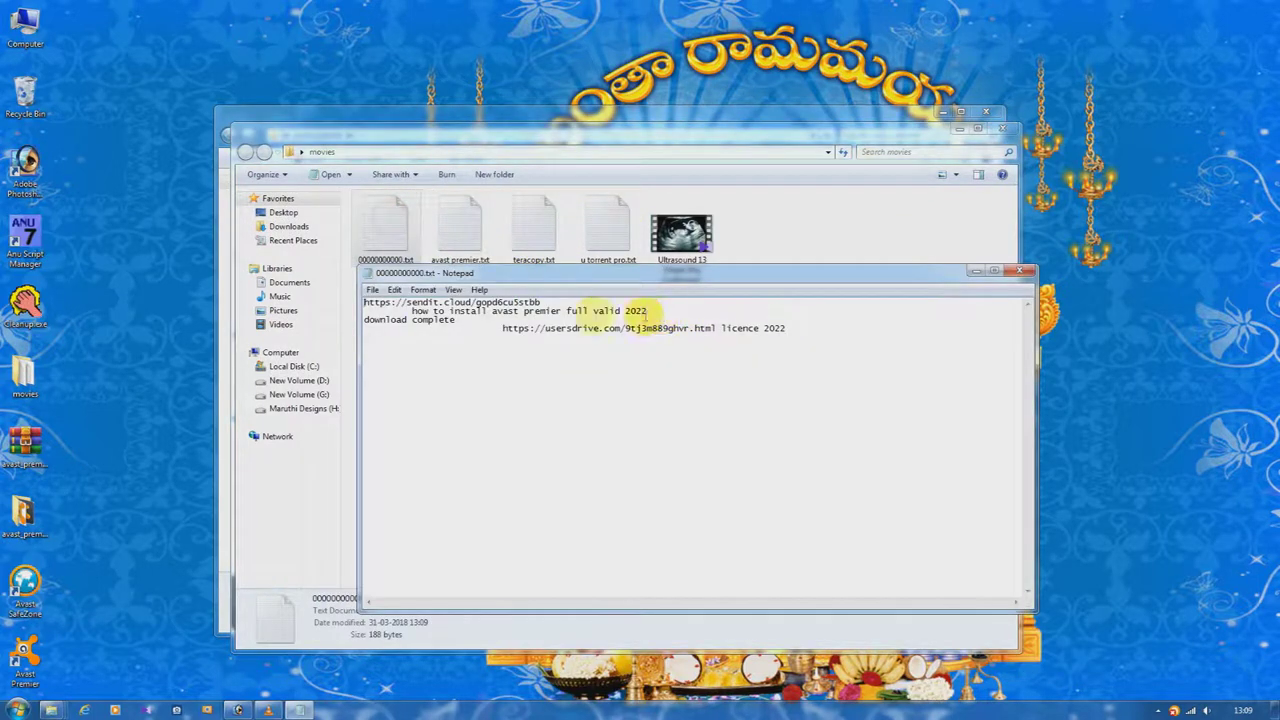
Copy the usersdrive.com licence URL from the note.
drag(497, 329, 790, 327)
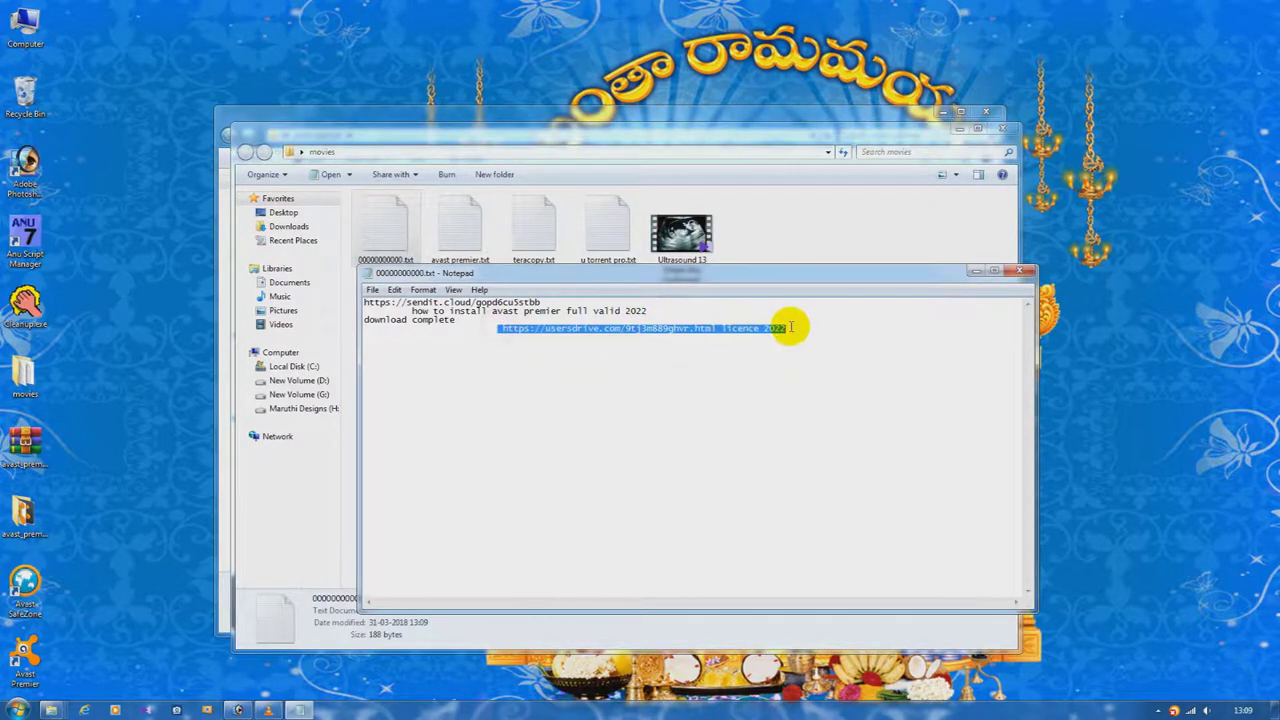
right_click(770, 332)
click(790, 366)
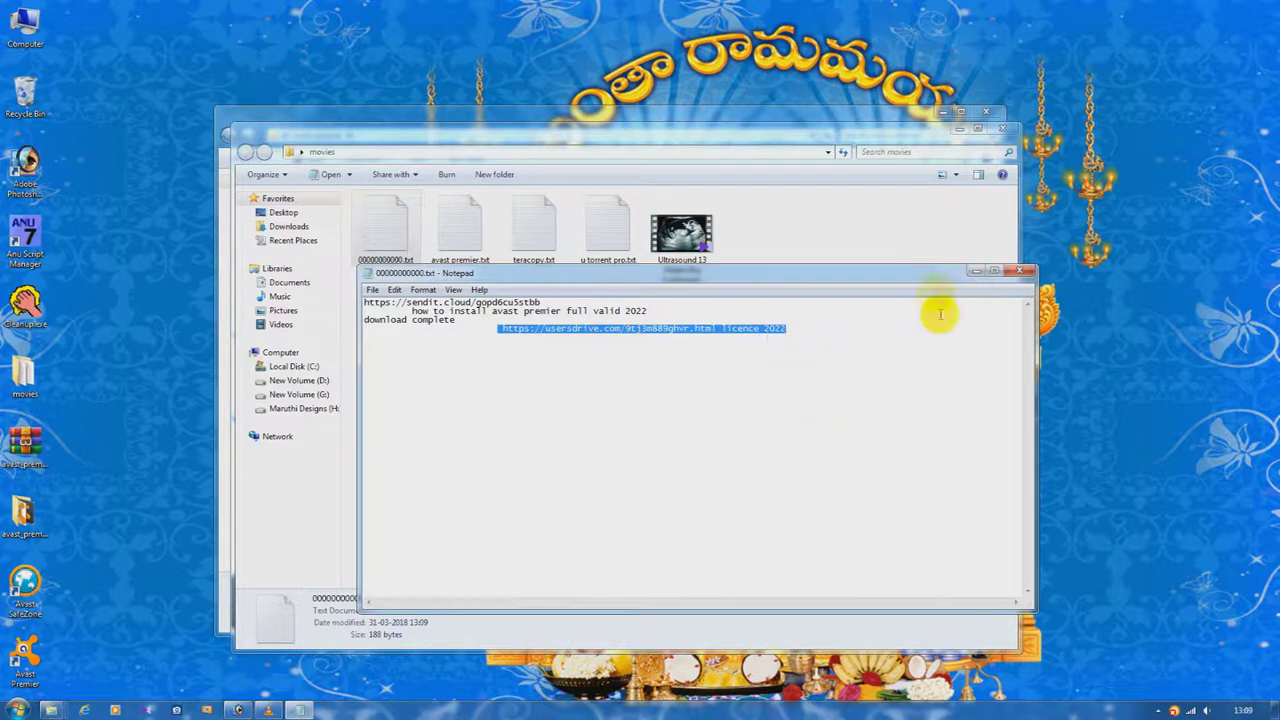
click(720, 330)
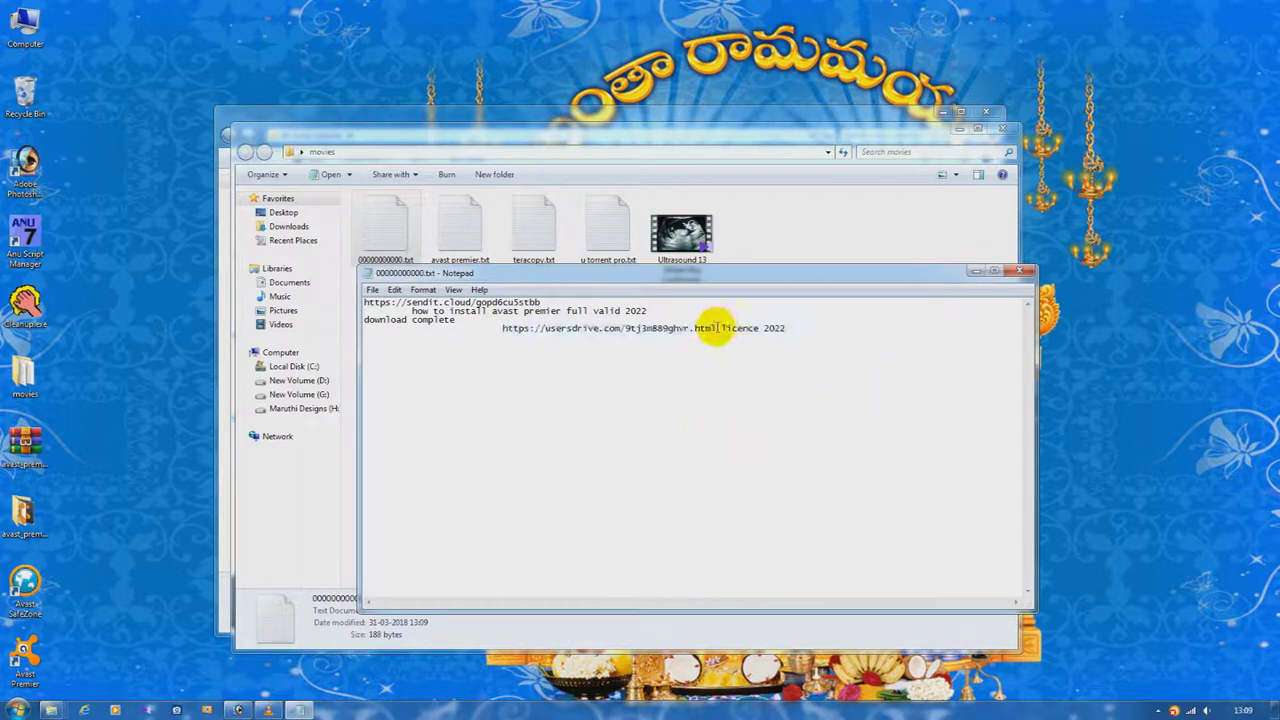
drag(716, 328, 502, 331)
right_click(598, 337)
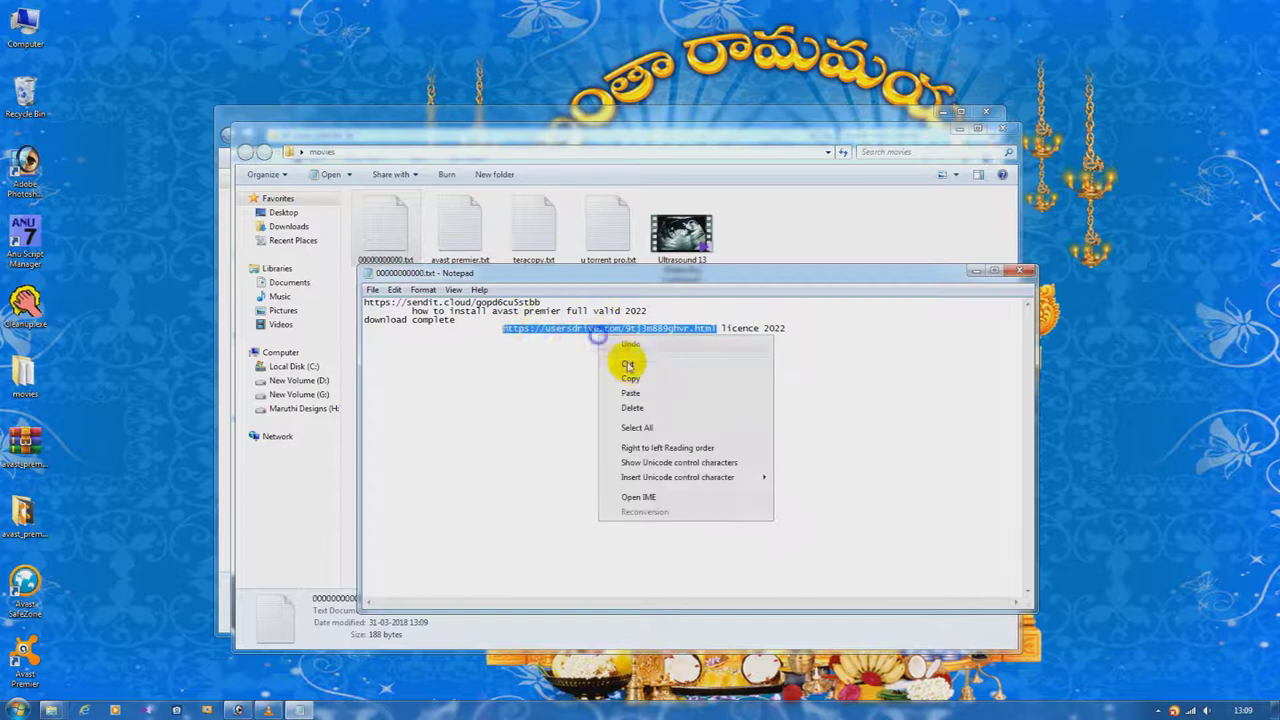
click(632, 380)
Launch Google Chrome from the Start menu and minimize it.
key(super)
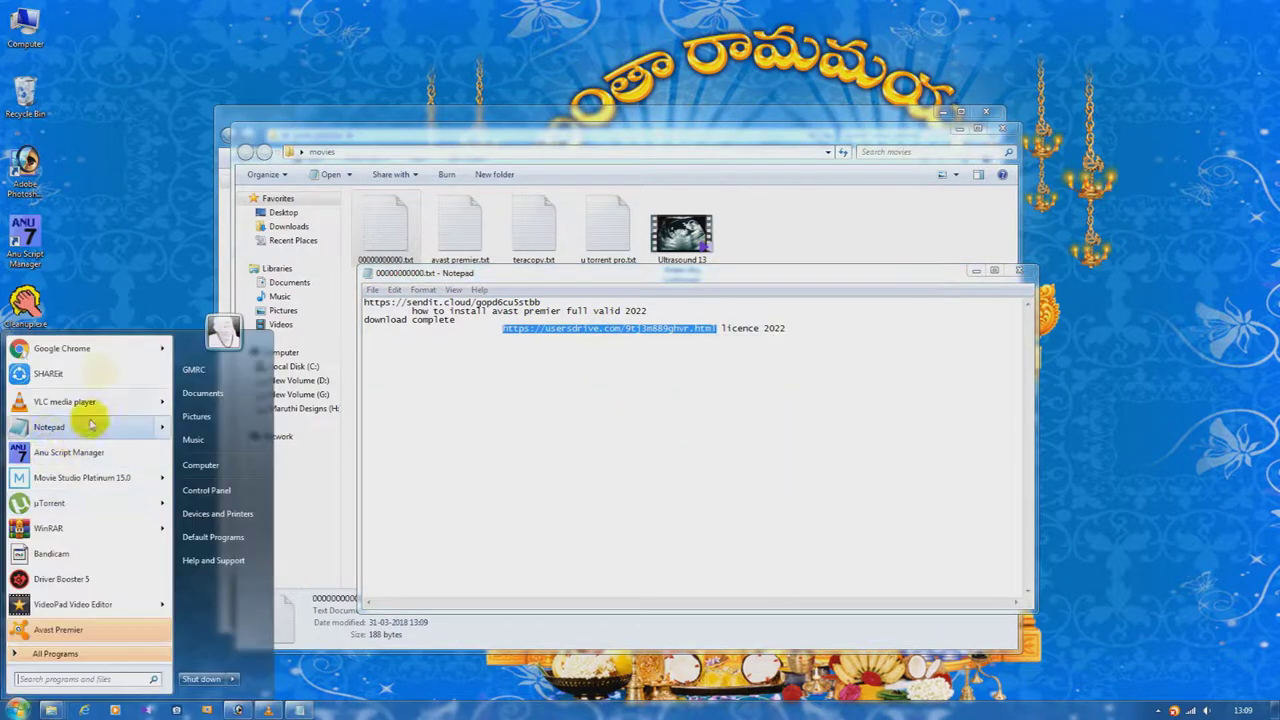
click(319, 400)
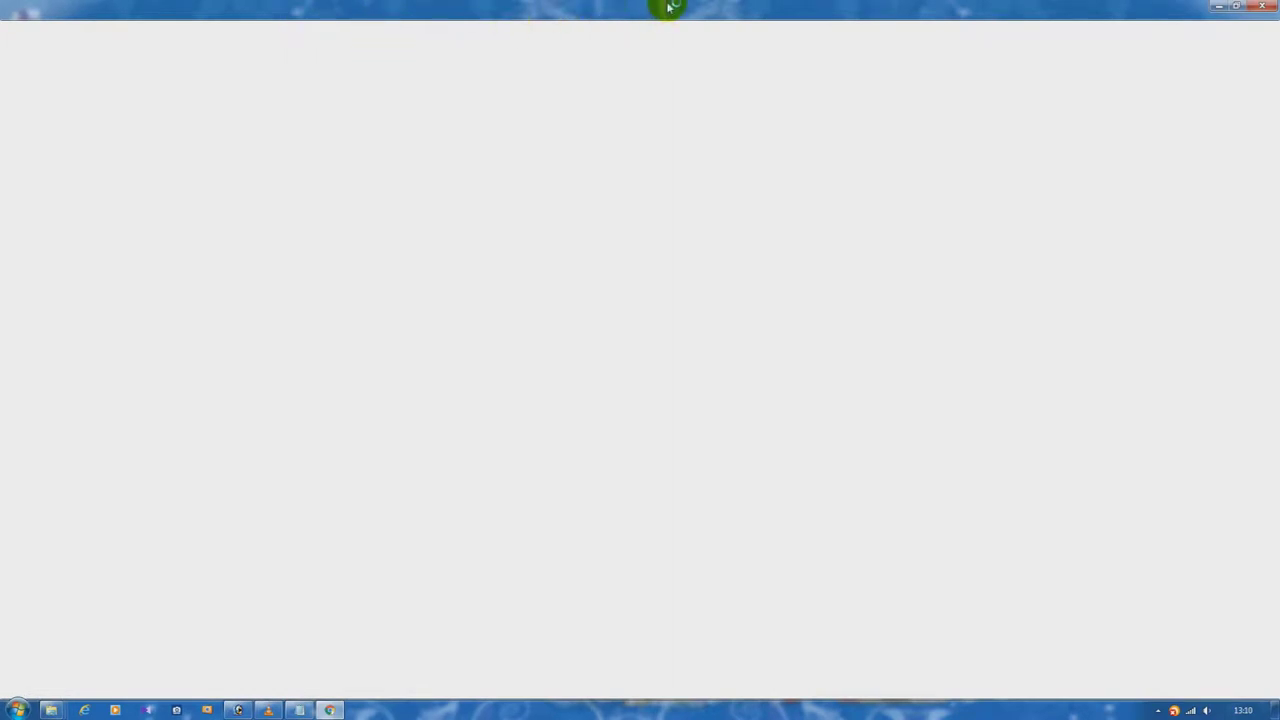
click(604, 5)
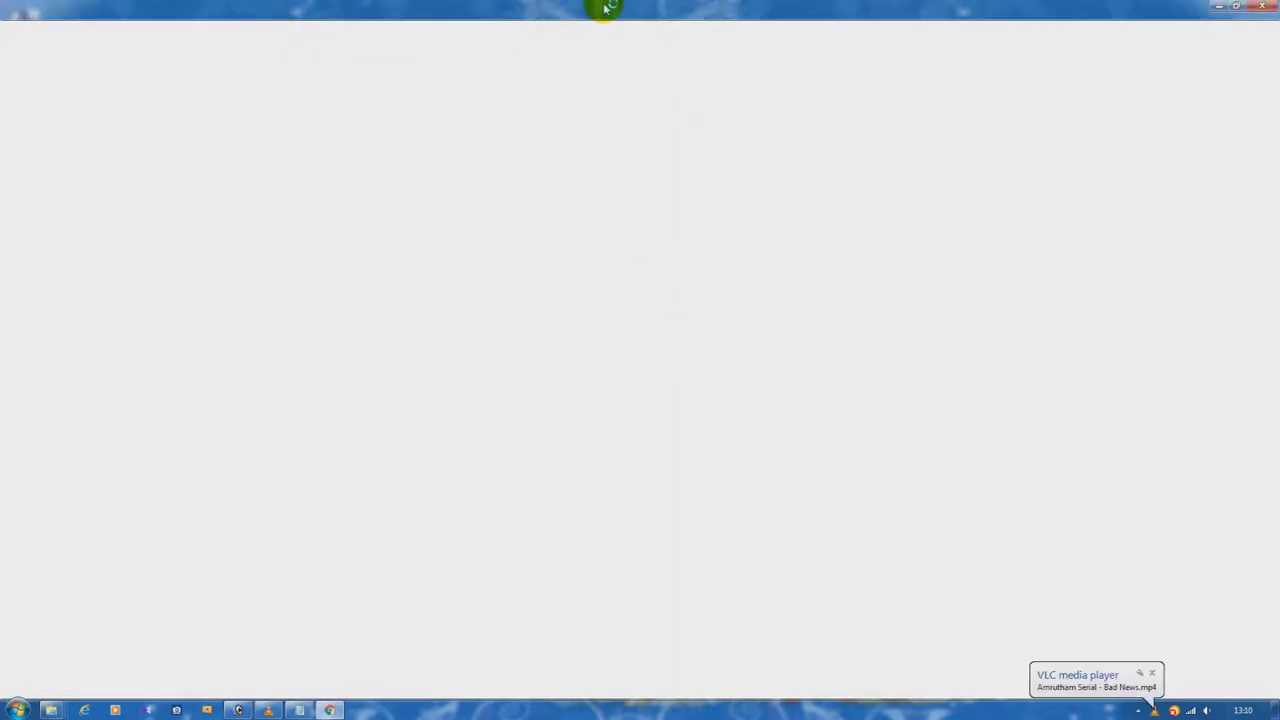
click(1219, 5)
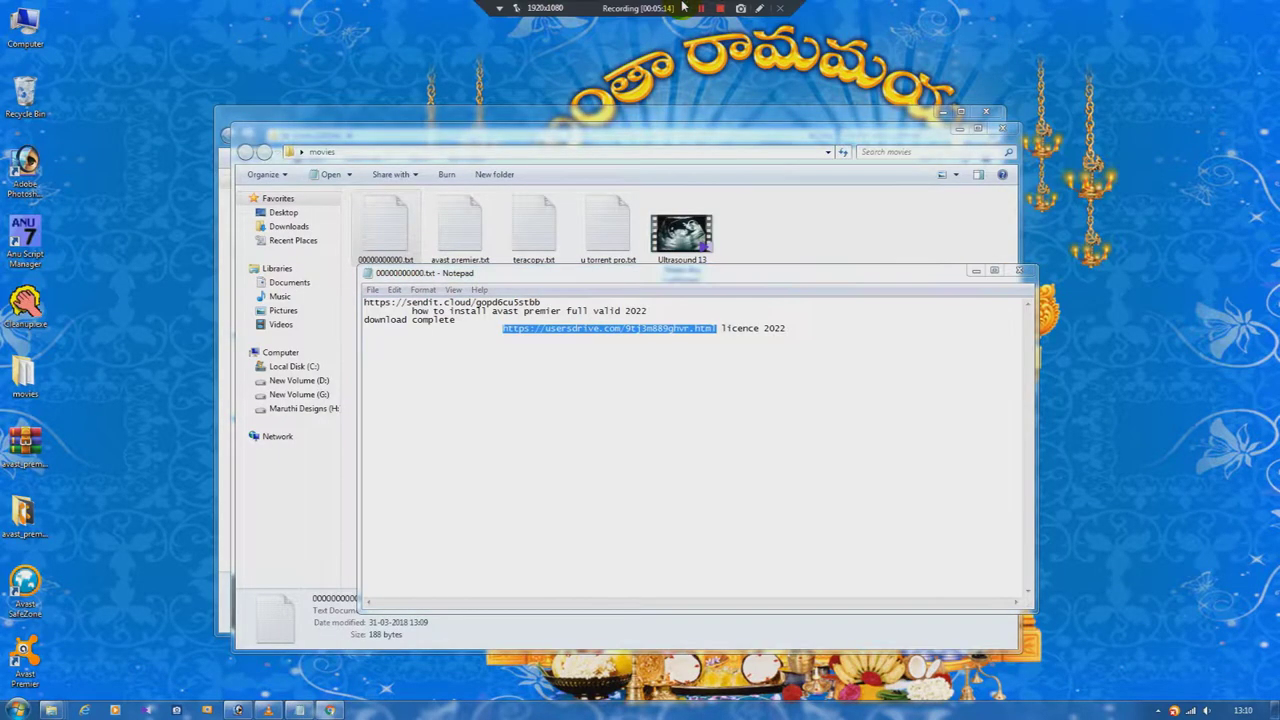
Load the copied UsersDrive link for the Avast licence file in Chrome.
click(330, 710)
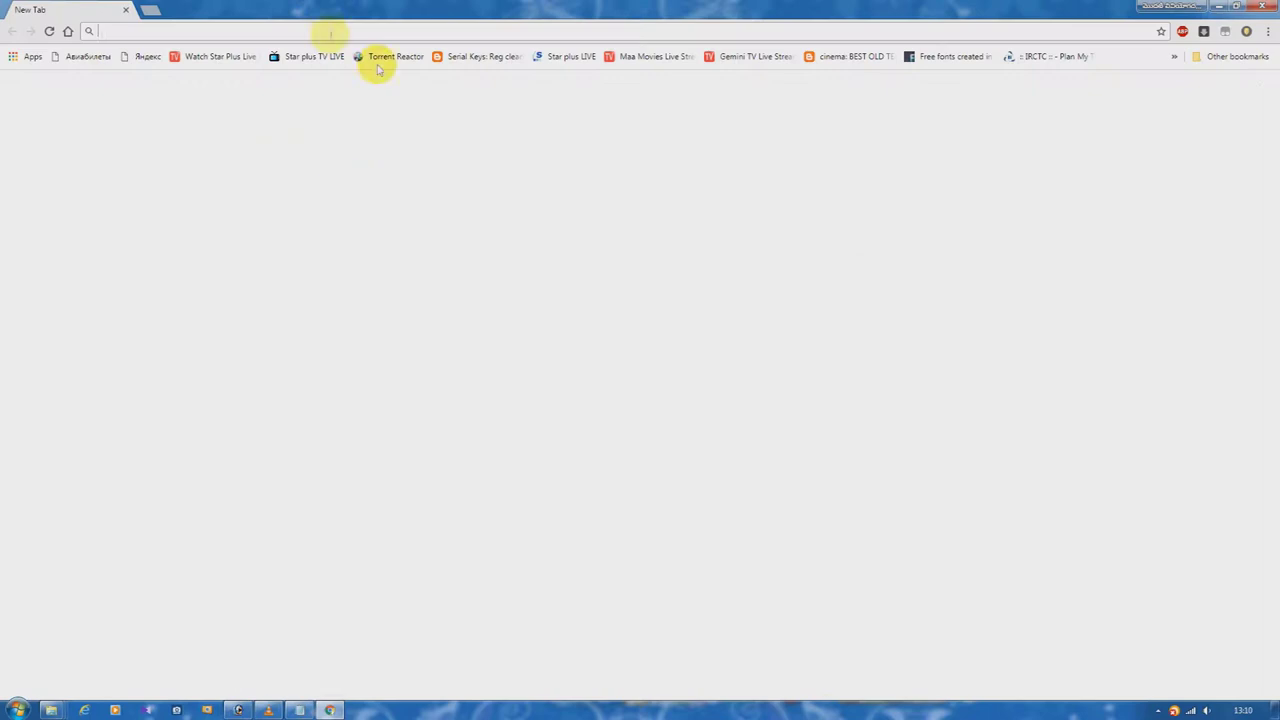
click(323, 30)
key(ctrl+v)
key(Return)
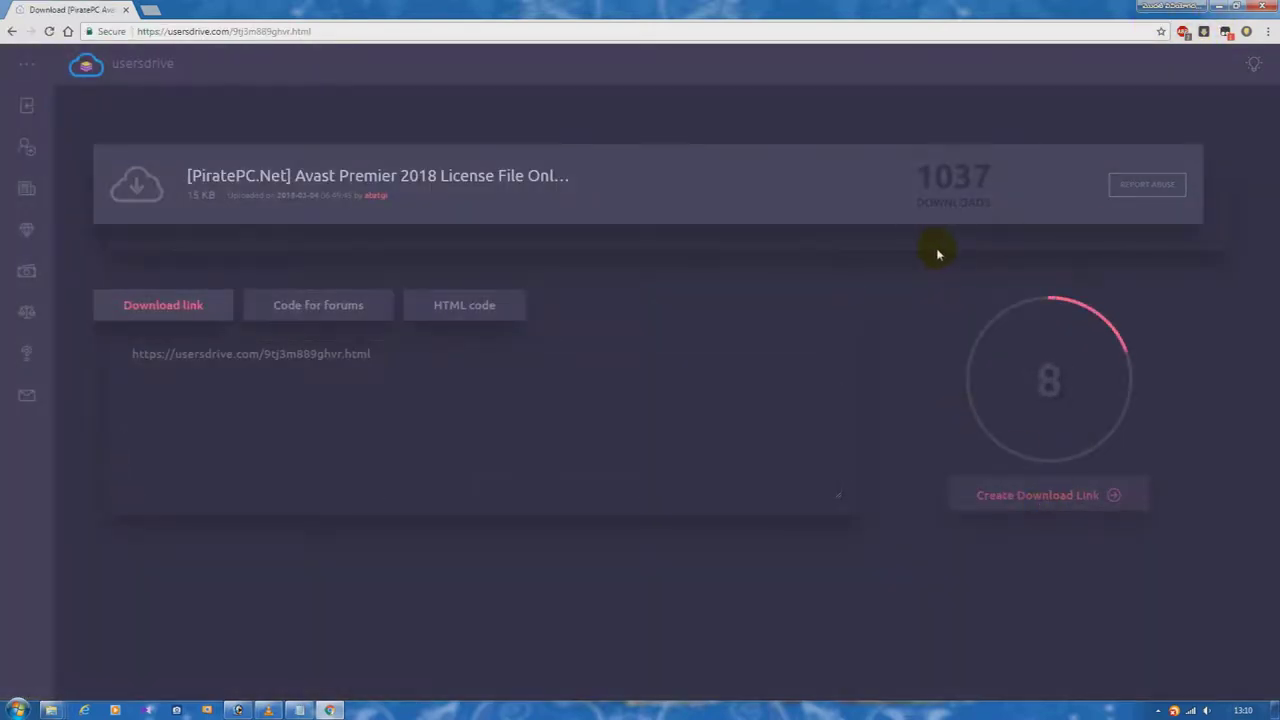
key(alt+Tab)
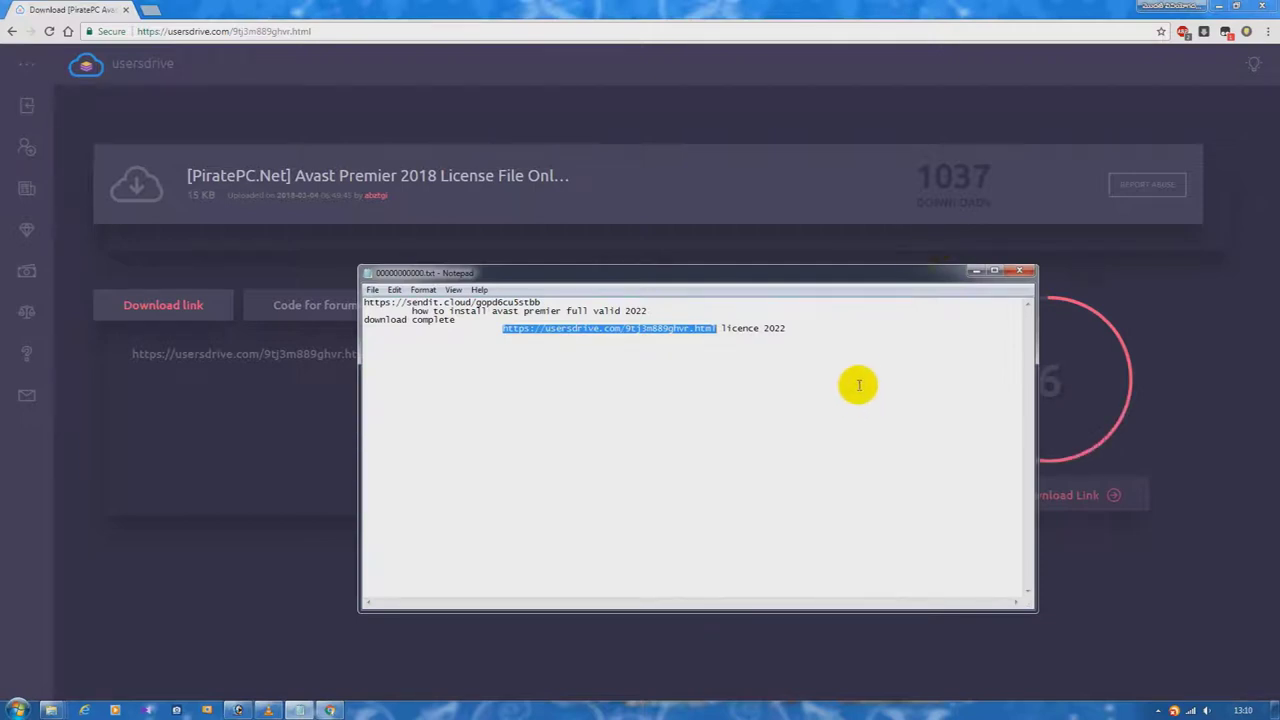
key(alt+Tab)
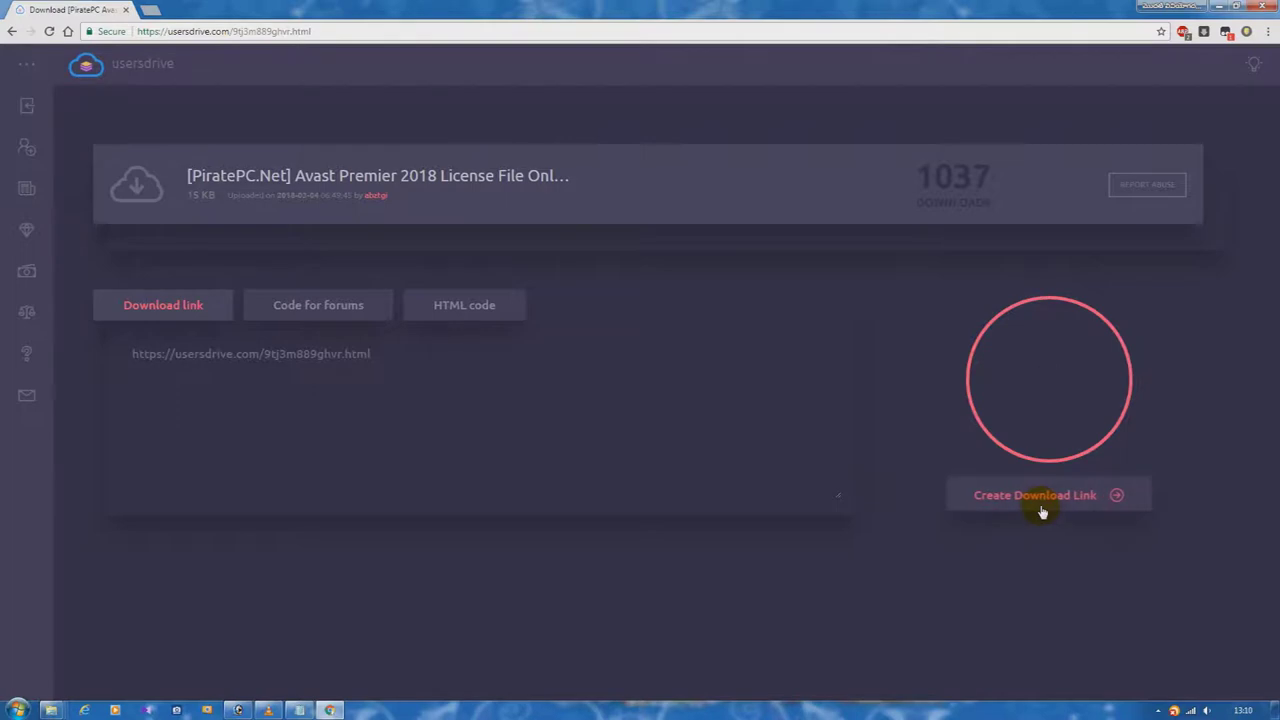
Download the Avast Premier 2018 License File Only zip, close the site tabs, and view Chrome's downloads.
click(1040, 509)
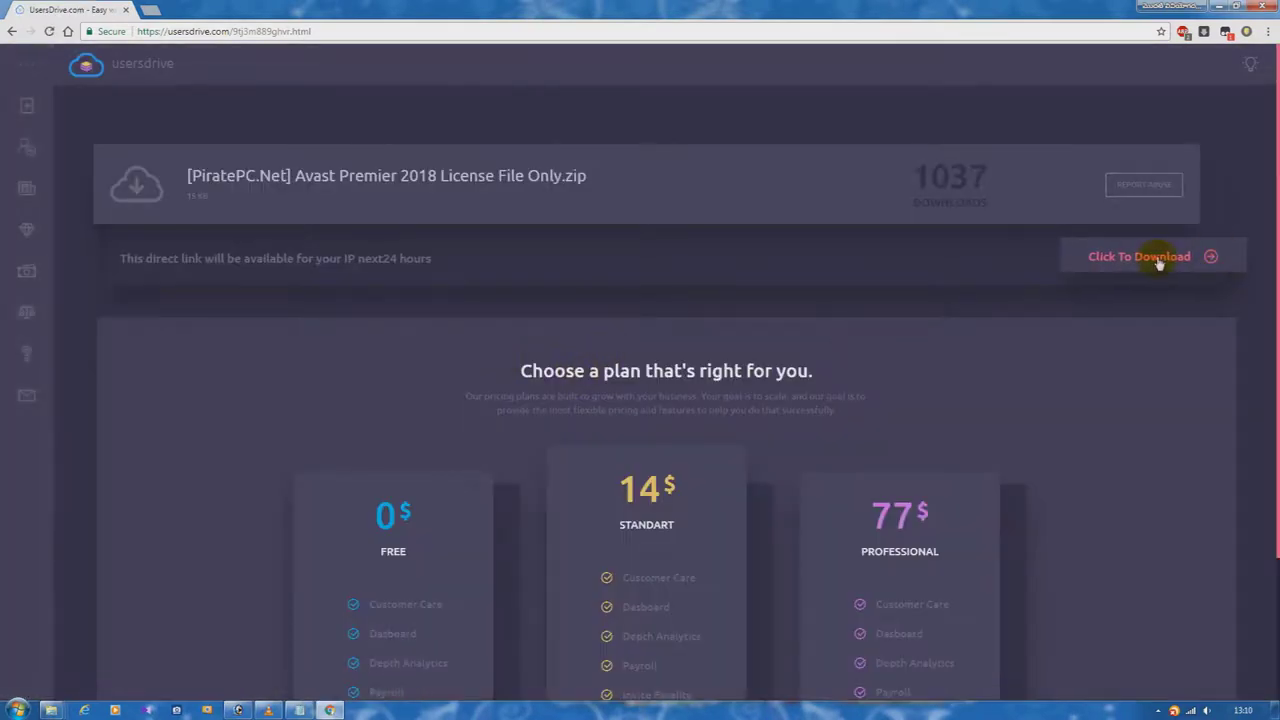
click(1158, 261)
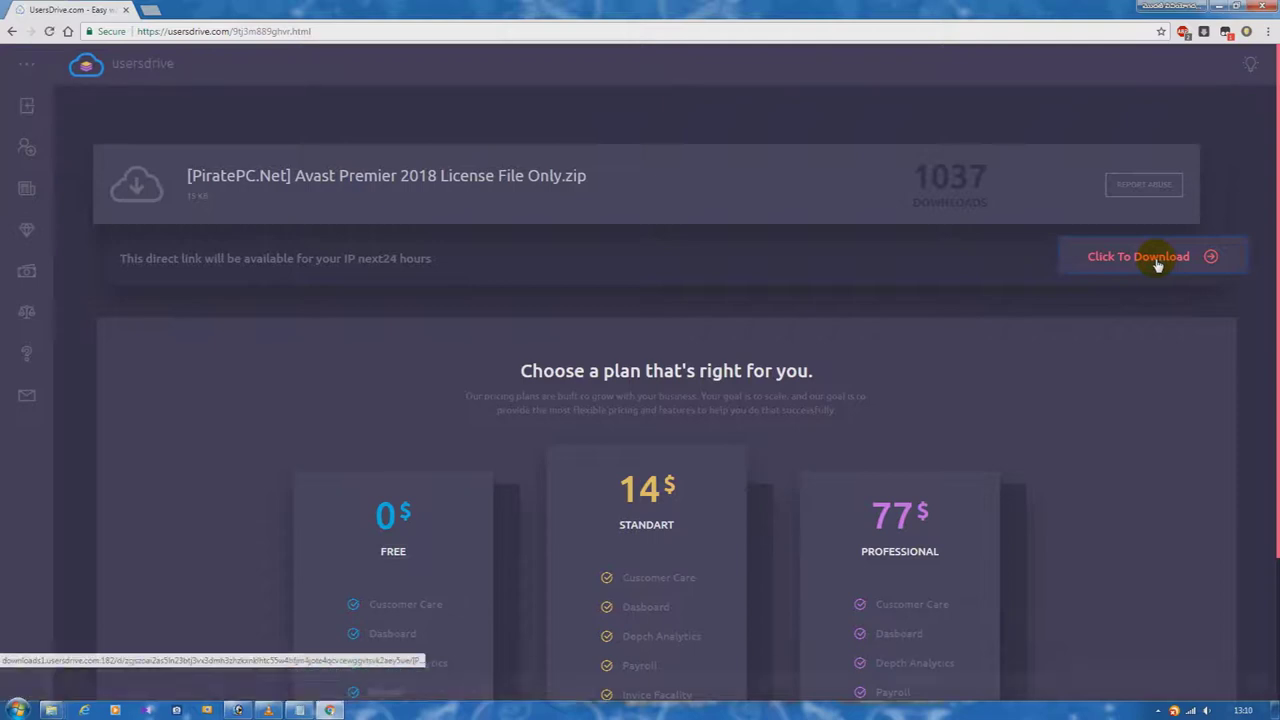
click(148, 9)
click(126, 10)
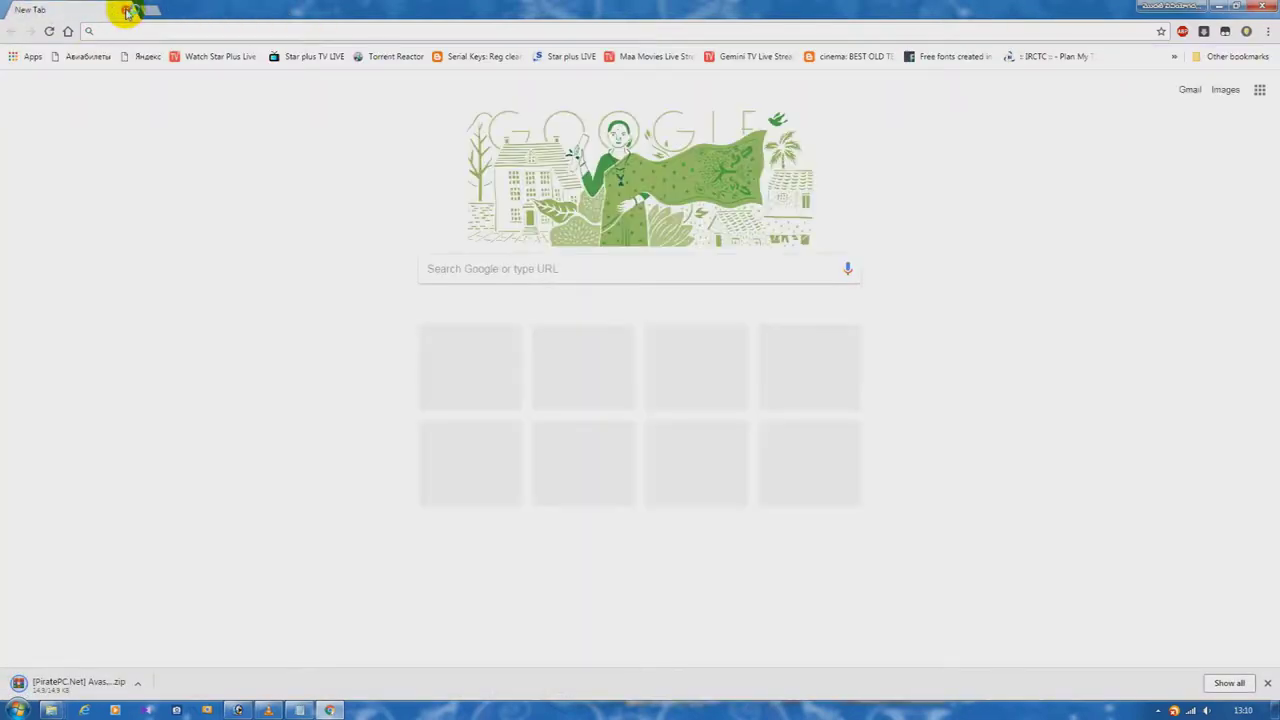
click(126, 10)
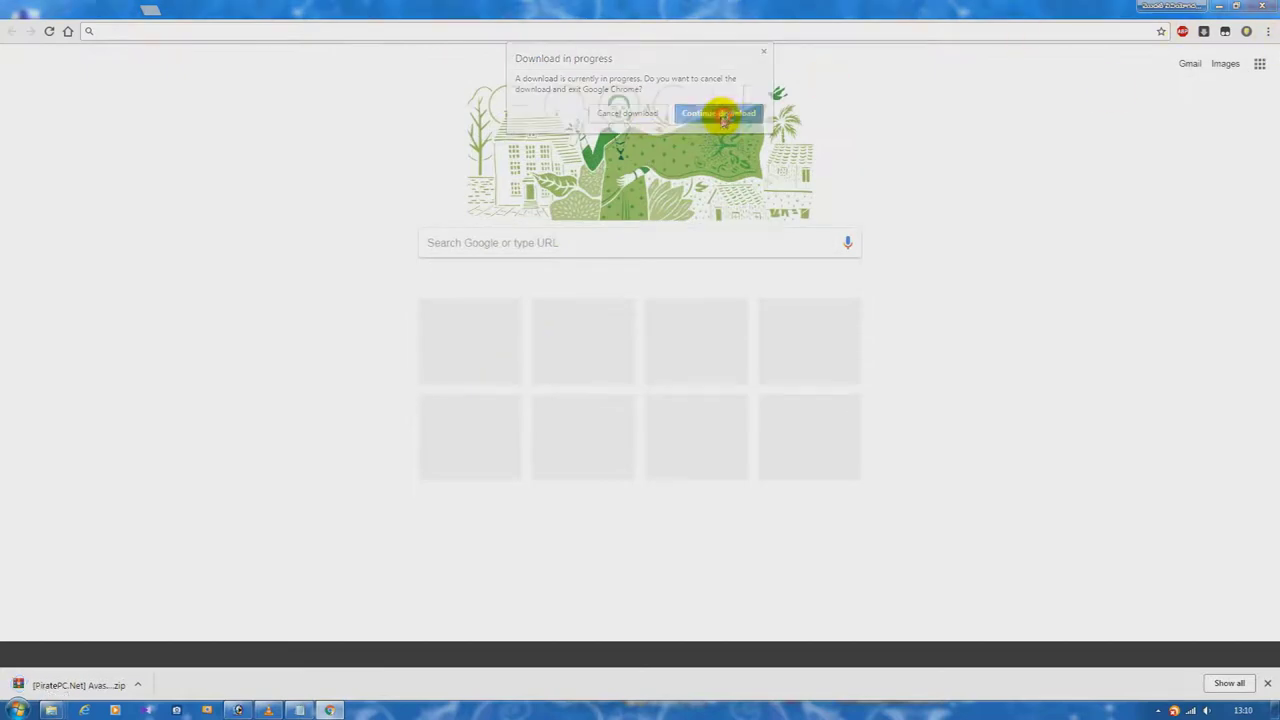
click(718, 113)
click(1268, 35)
Reveal the licence zip in the Downloads folder, close Chrome, and send the zip to the desktop.
click(998, 120)
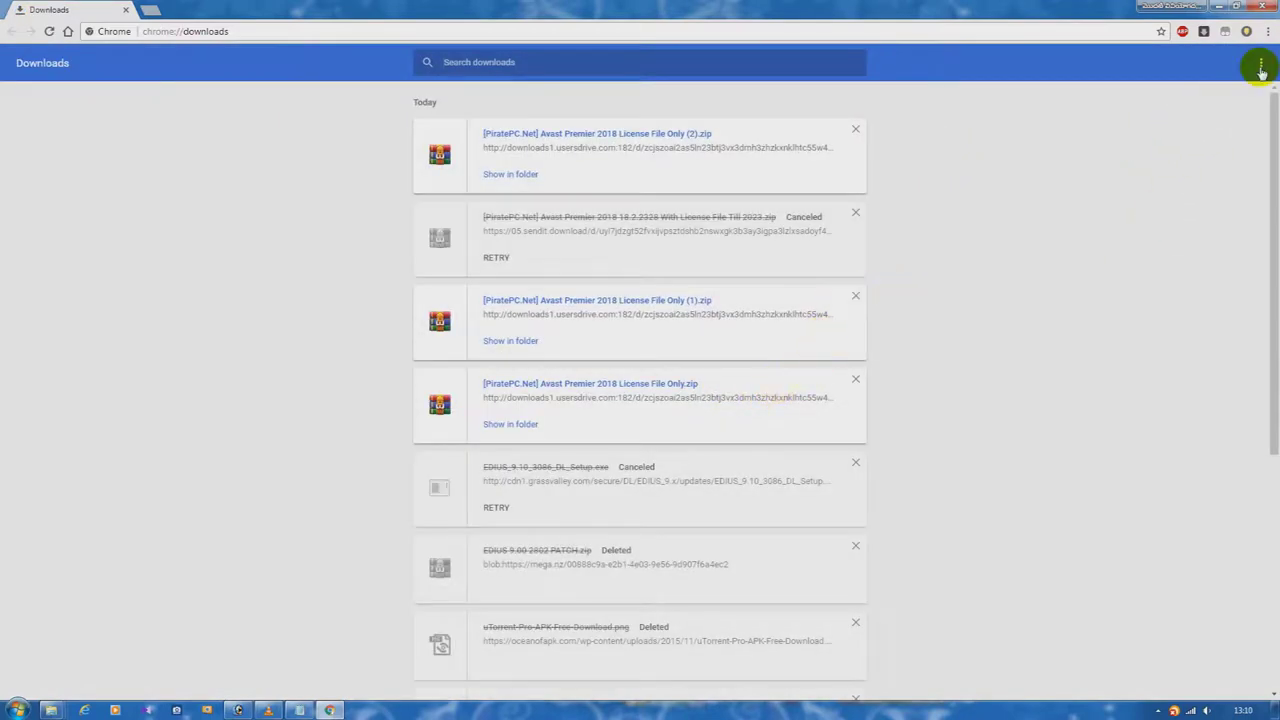
click(1261, 68)
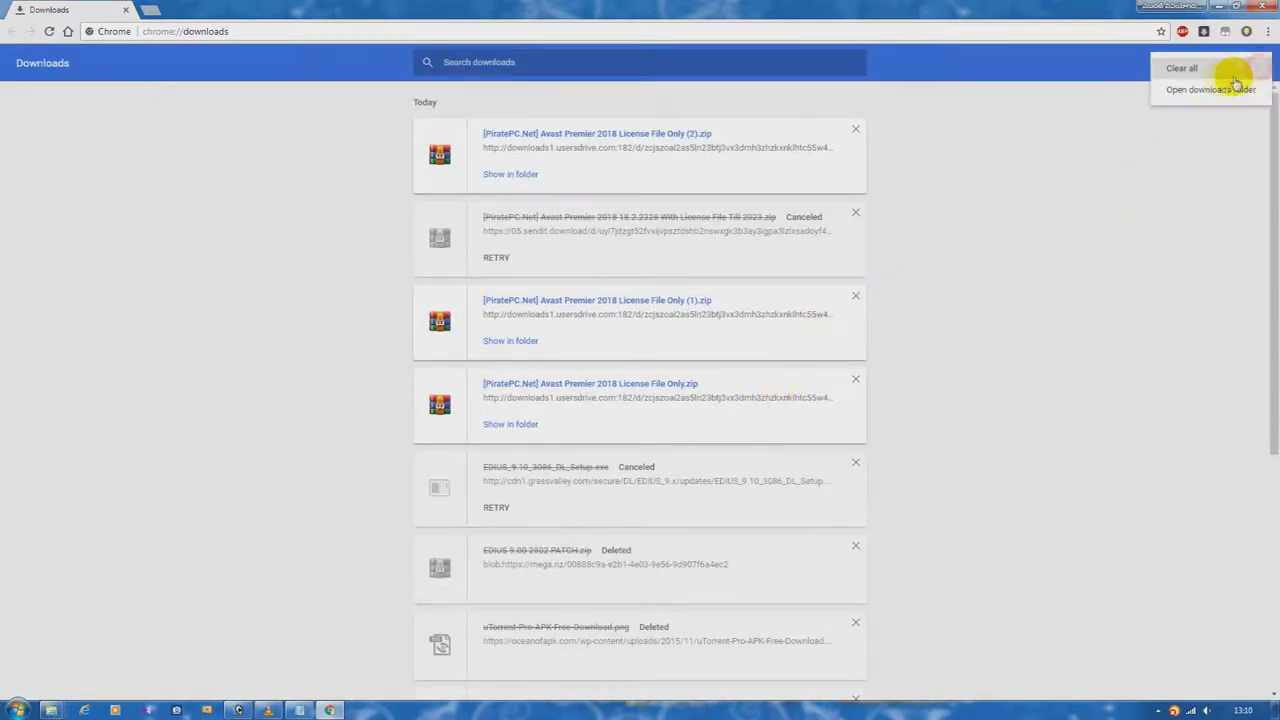
click(516, 178)
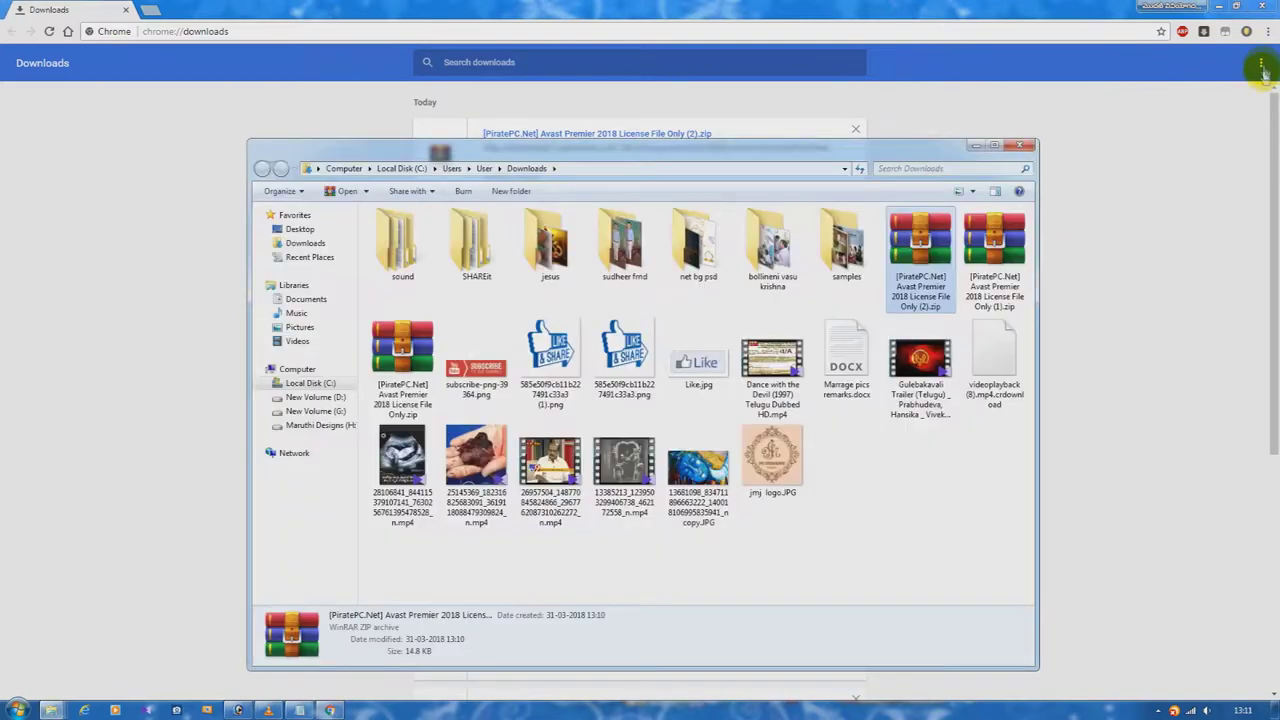
click(1261, 63)
click(1198, 60)
click(1262, 6)
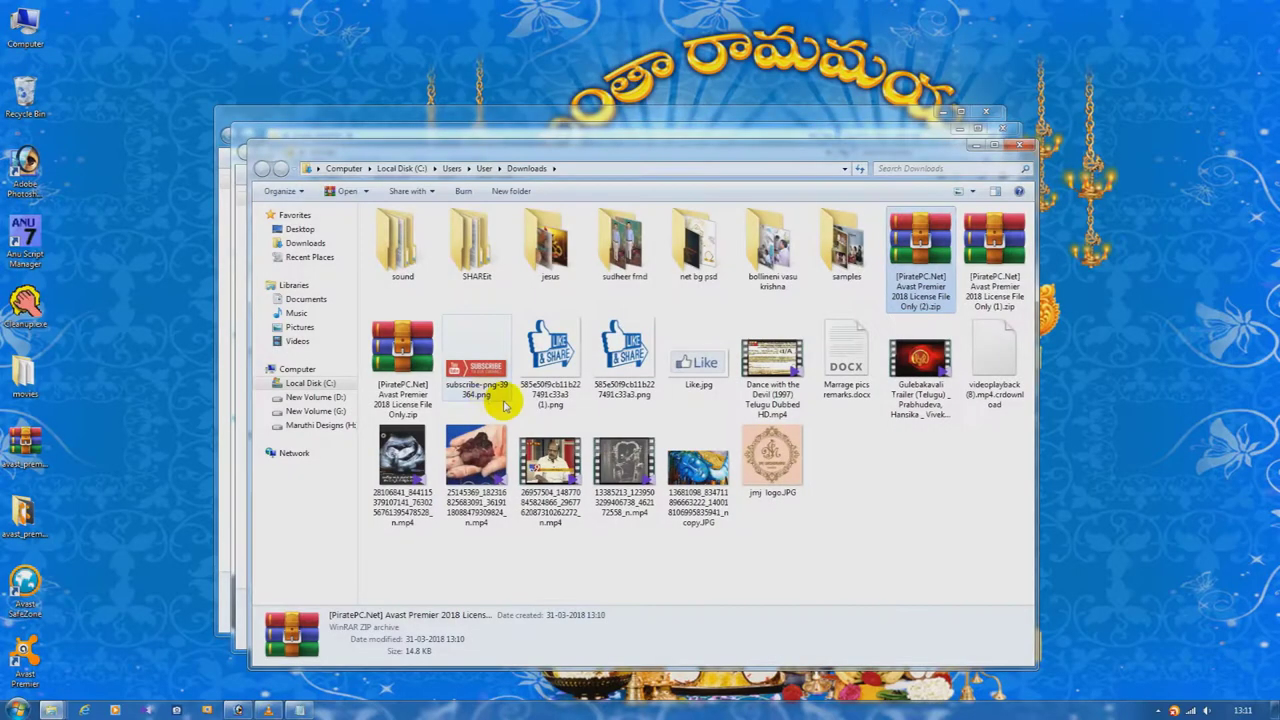
right_click(920, 248)
click(985, 460)
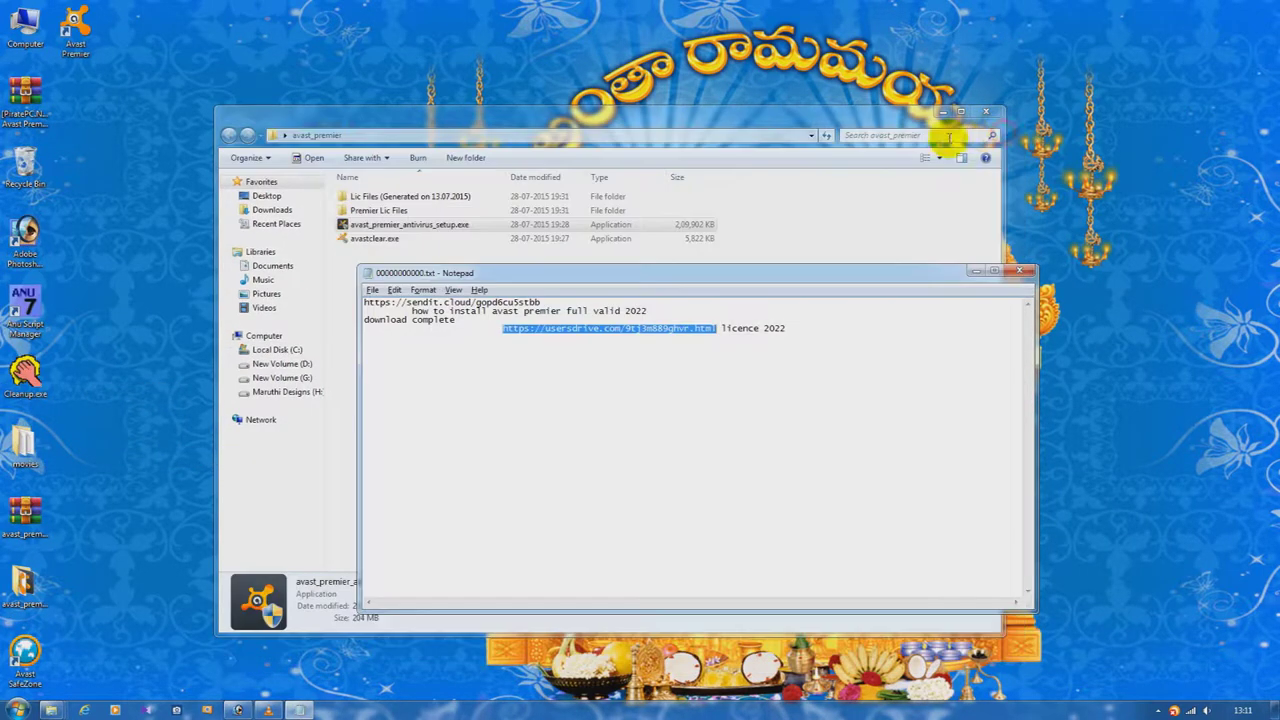
Extract the licence zip onto the desktop.
click(985, 128)
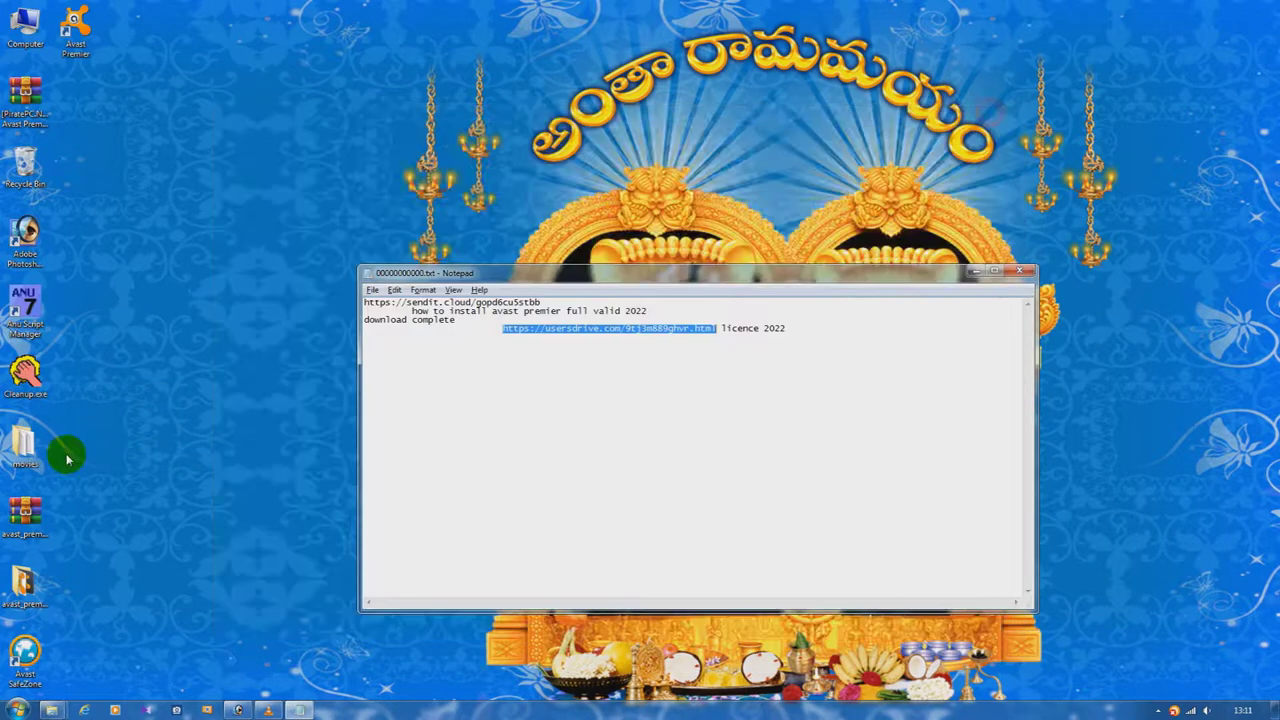
click(42, 524)
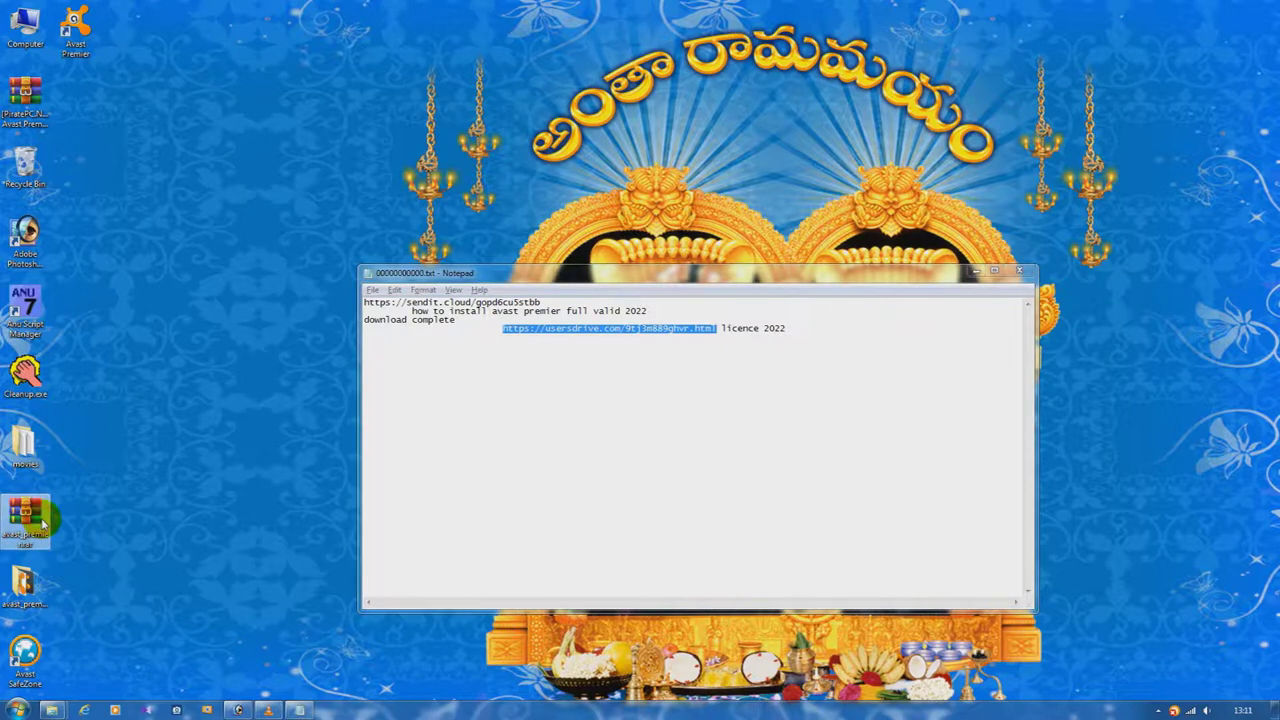
click(24, 96)
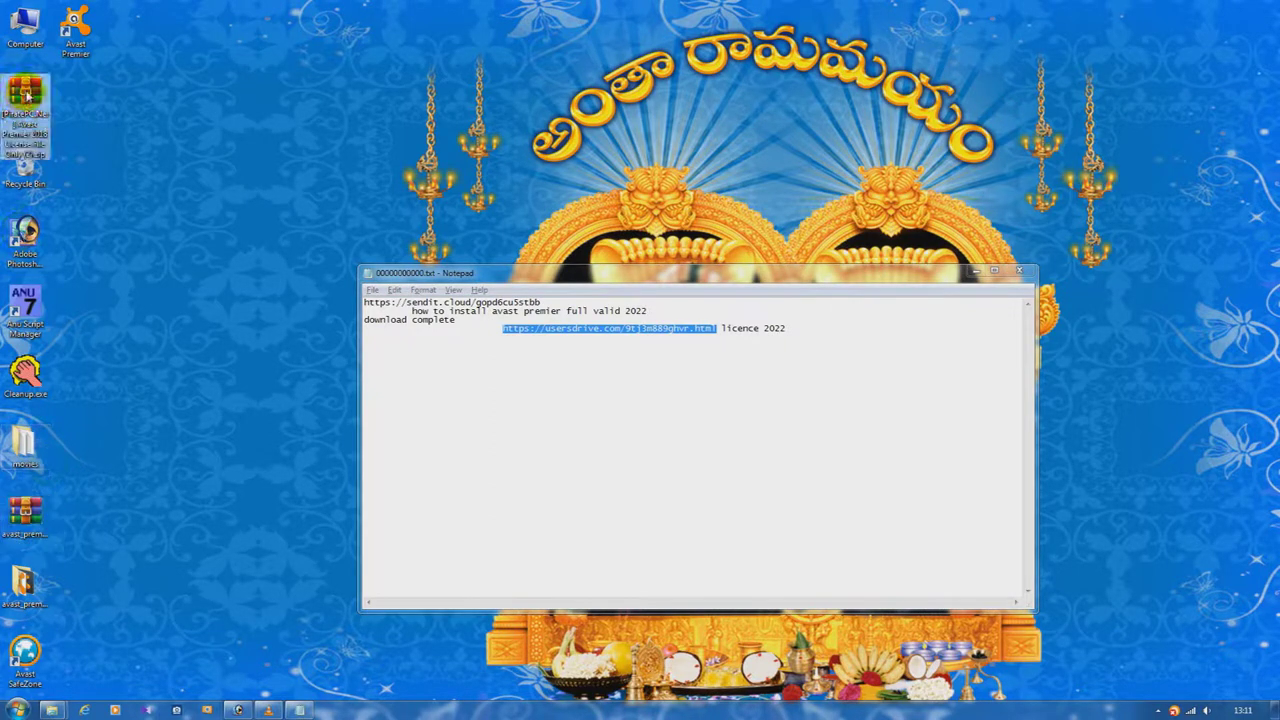
right_click(27, 95)
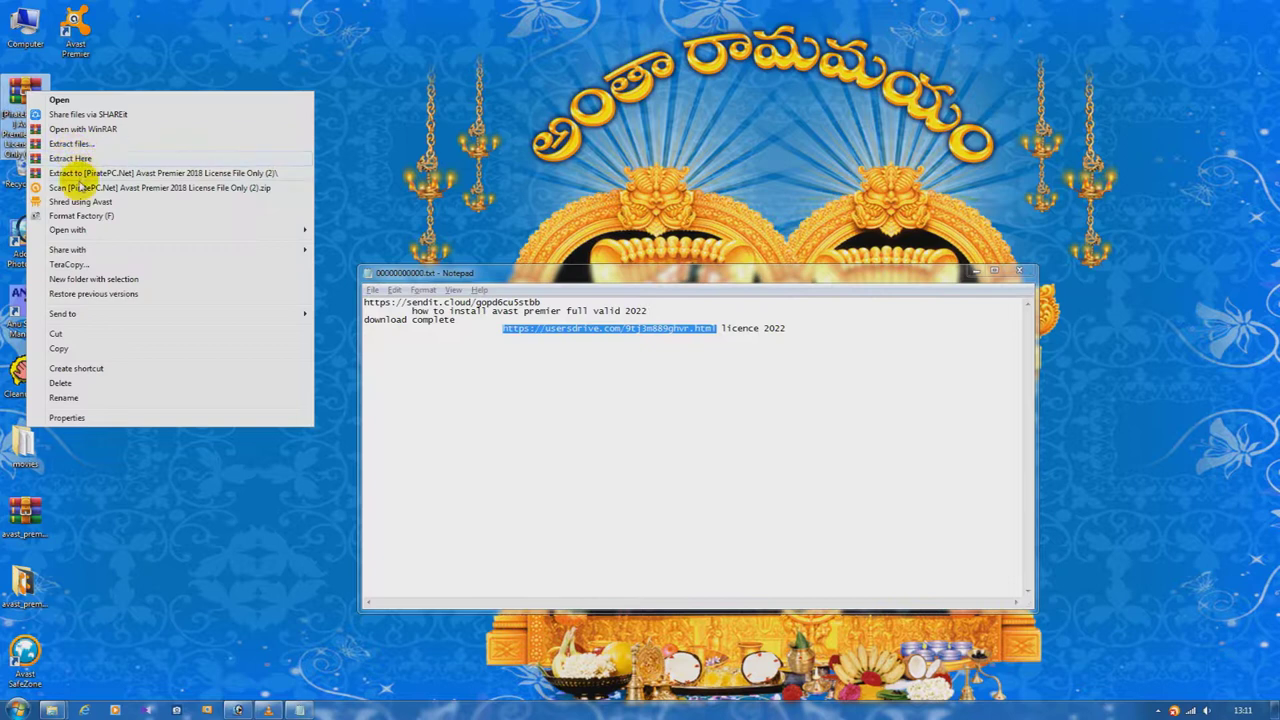
click(83, 173)
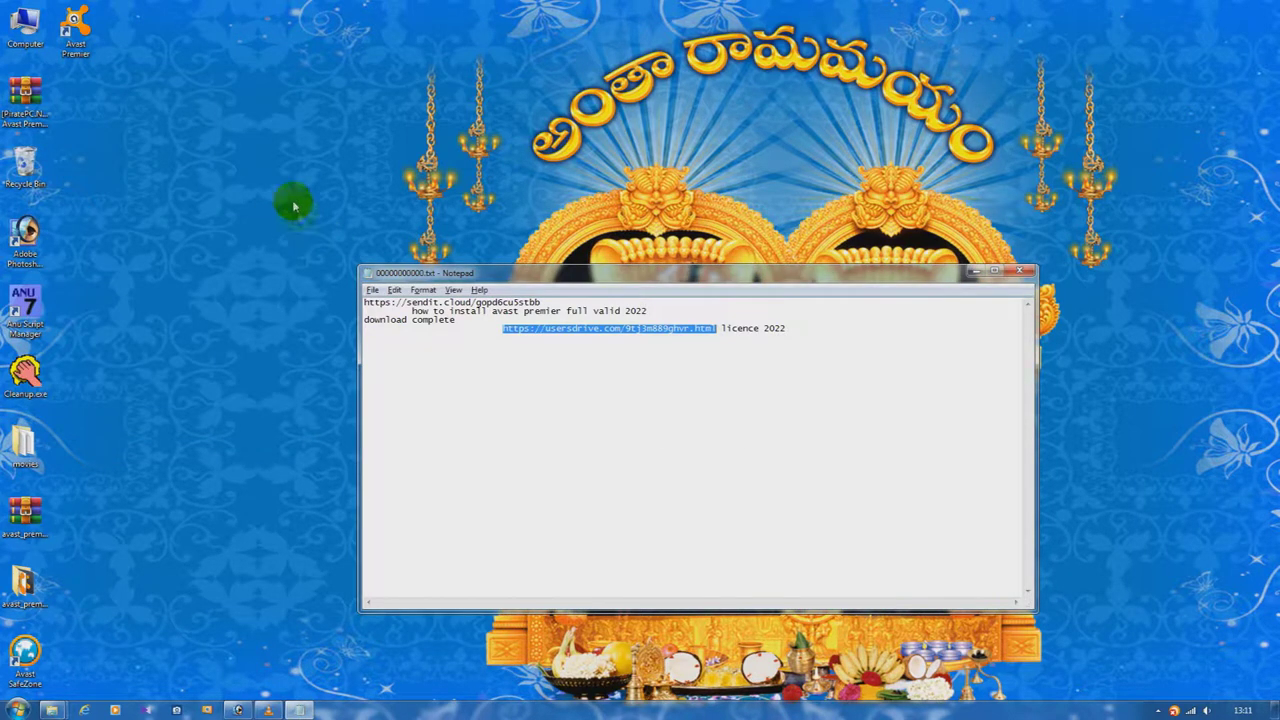
Browse into the extracted License File folder of .avastlic files, then launch Avast Premier.
double_click(72, 95)
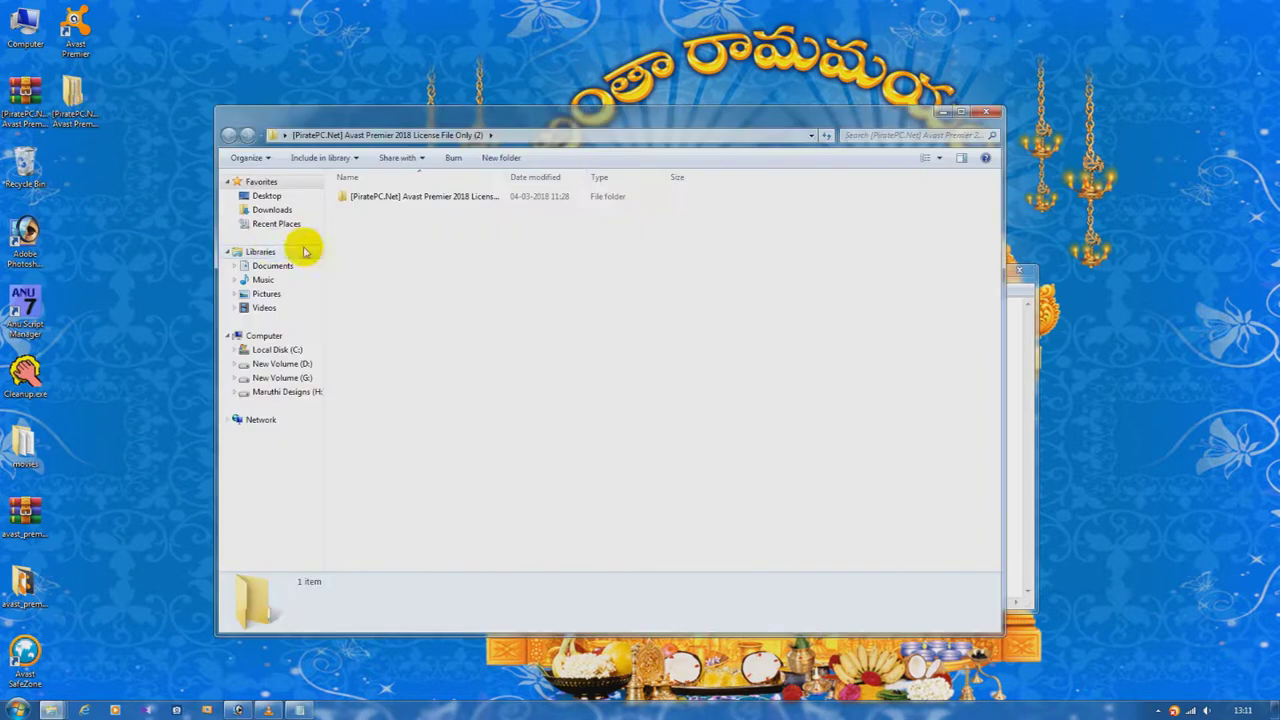
double_click(452, 198)
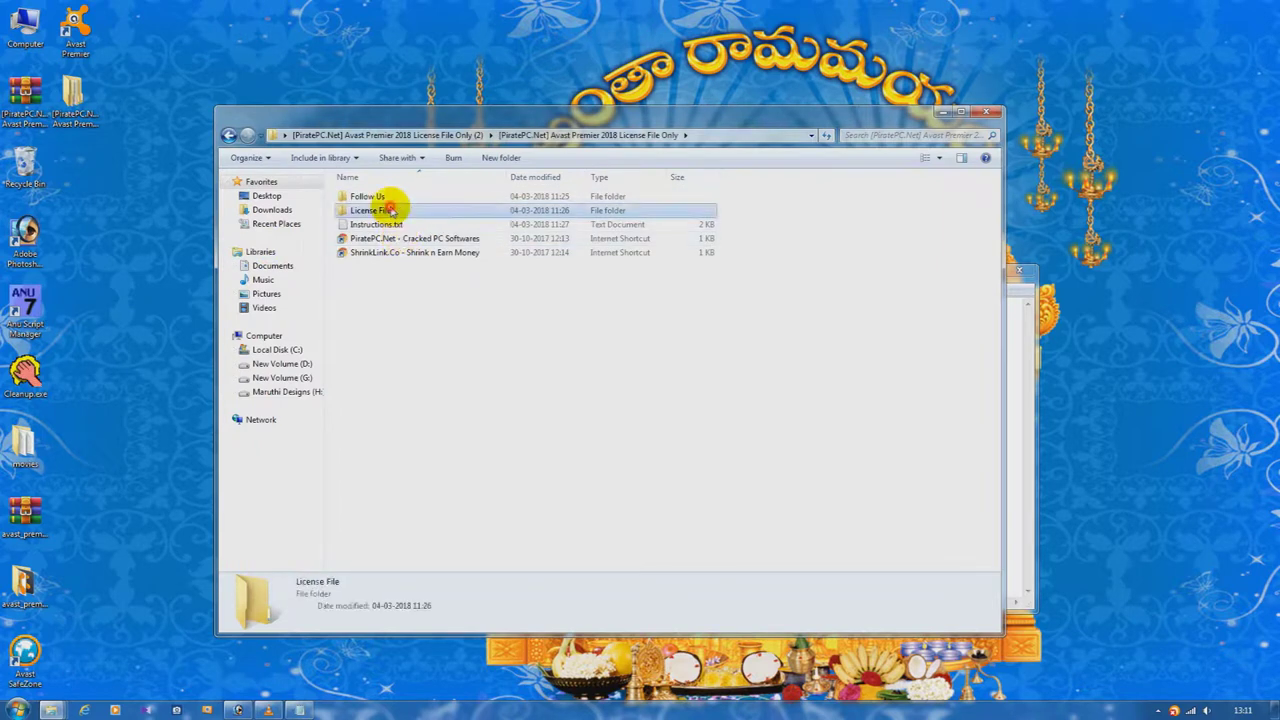
double_click(382, 210)
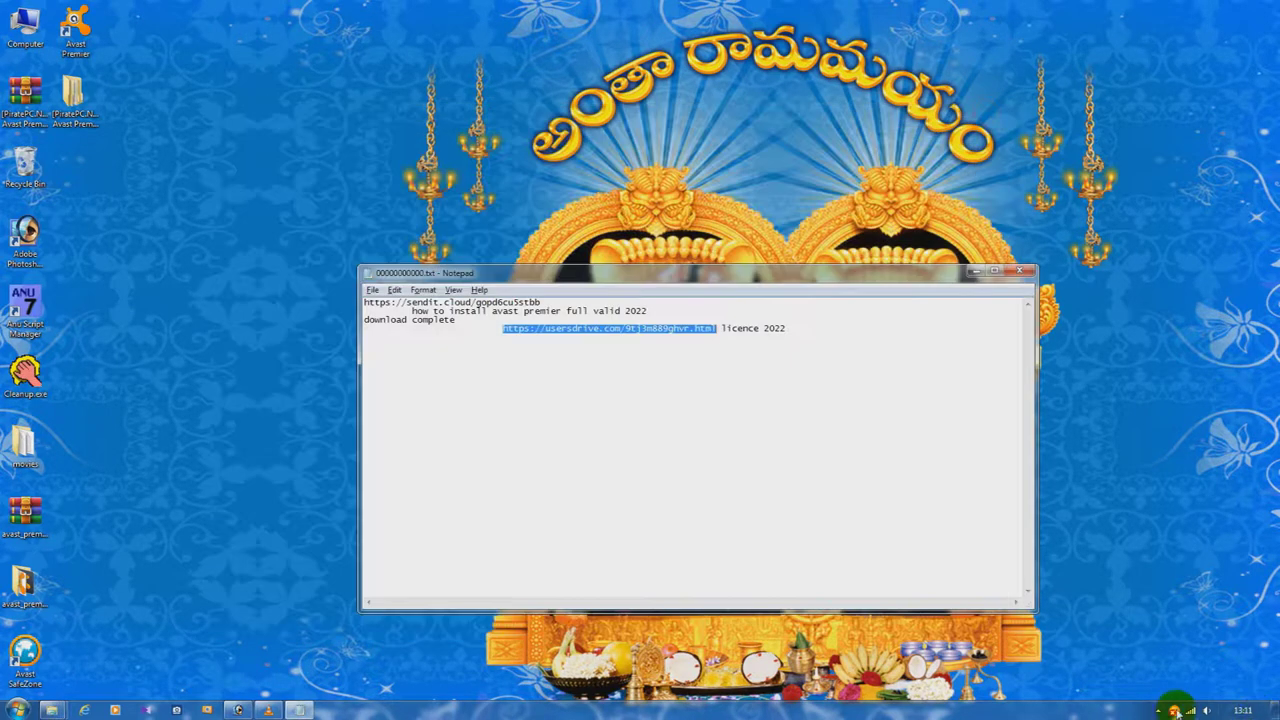
double_click(1174, 710)
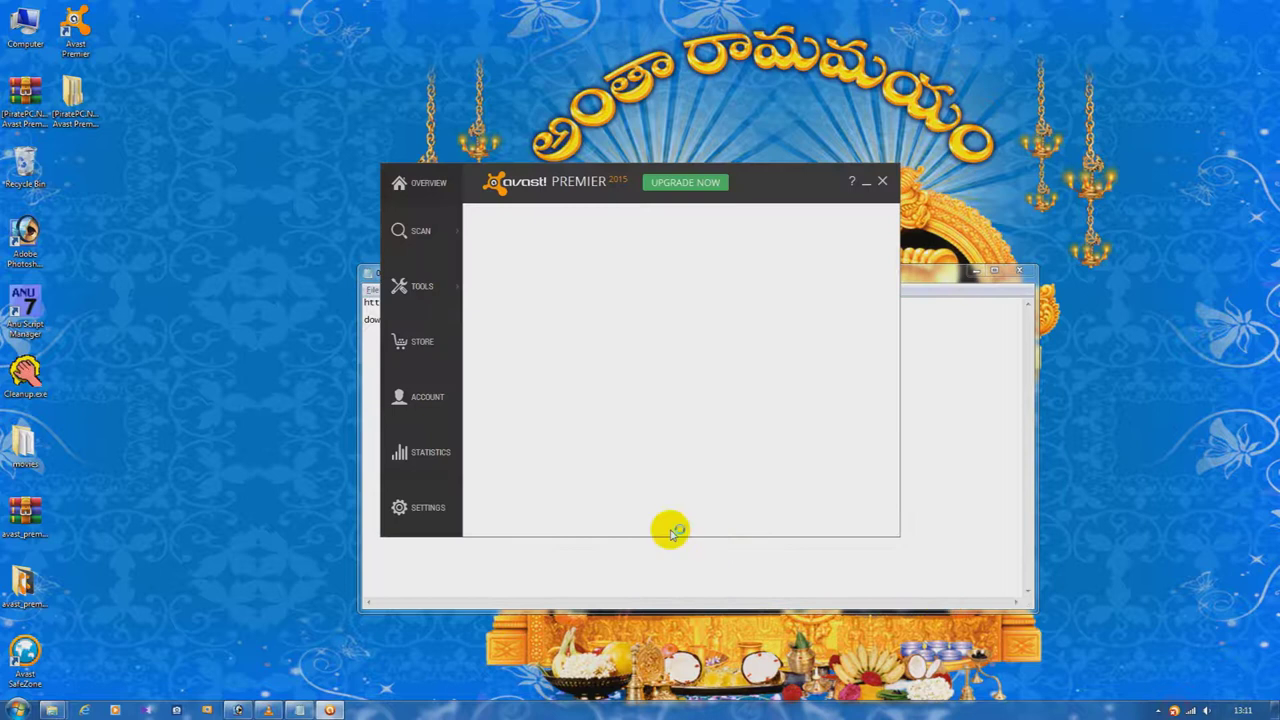
View the subscription details in Avast settings, reopening the settings once.
click(426, 510)
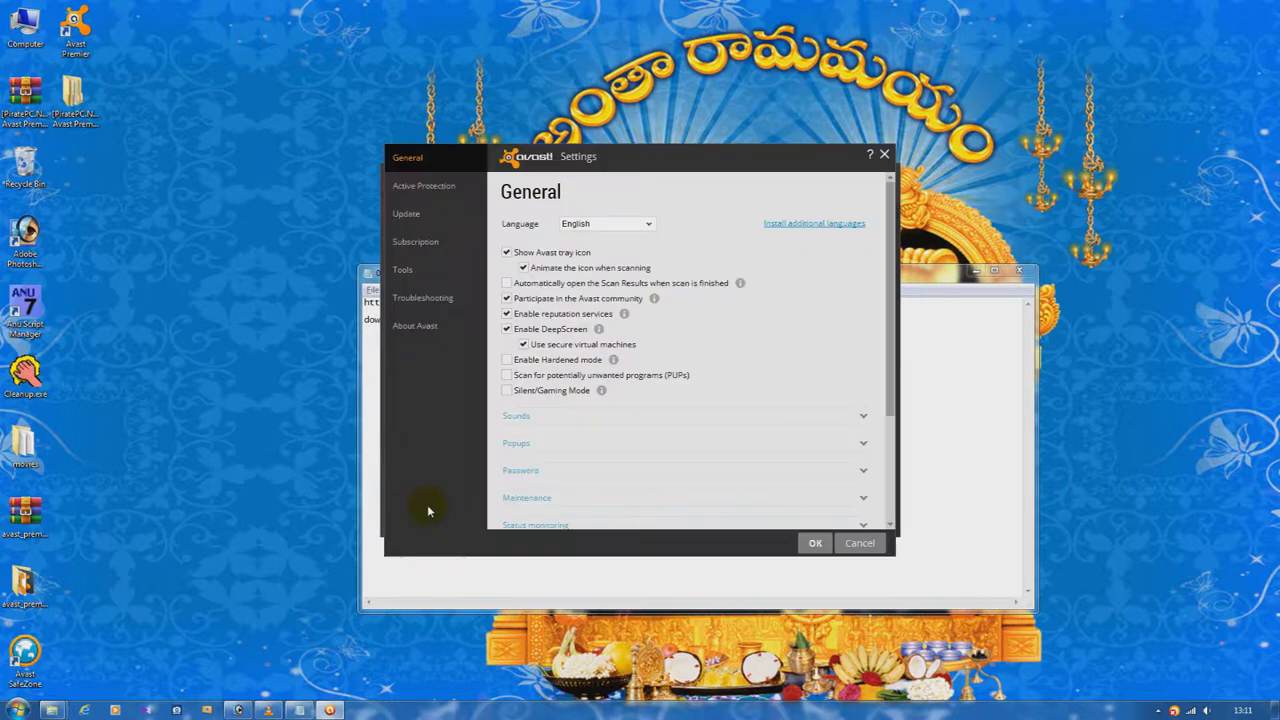
click(412, 246)
click(755, 322)
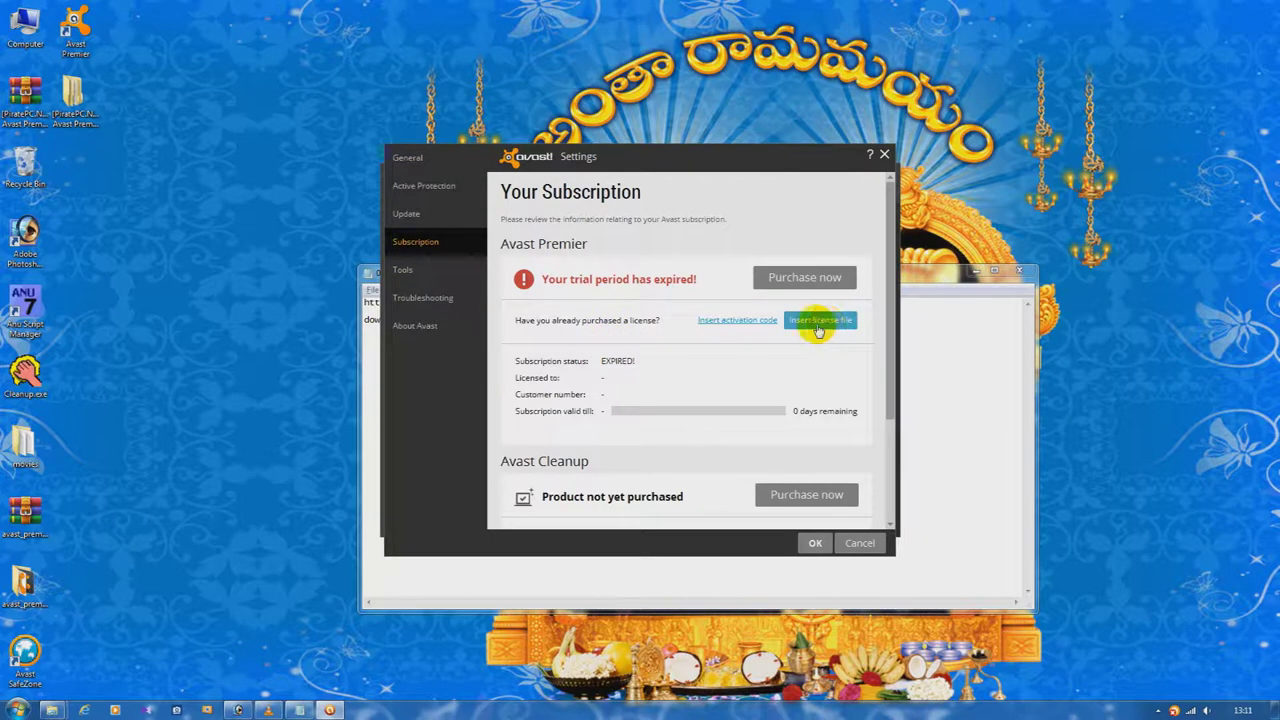
click(858, 543)
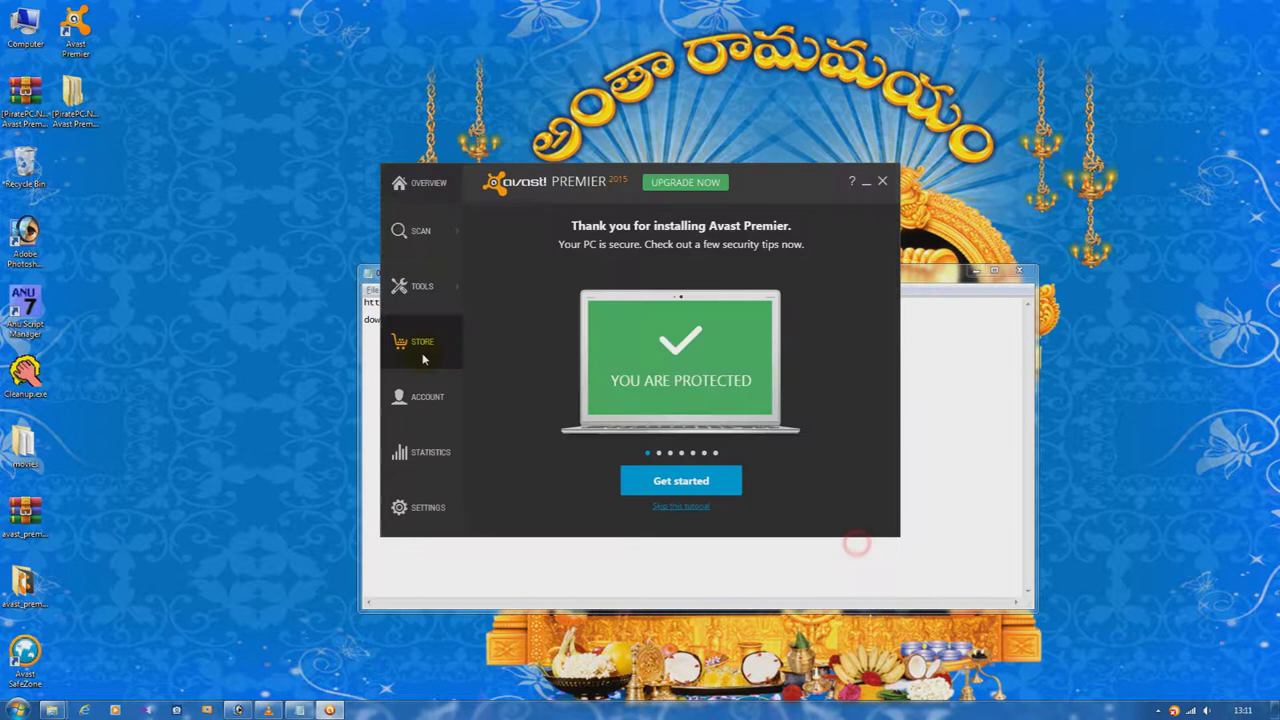
click(405, 230)
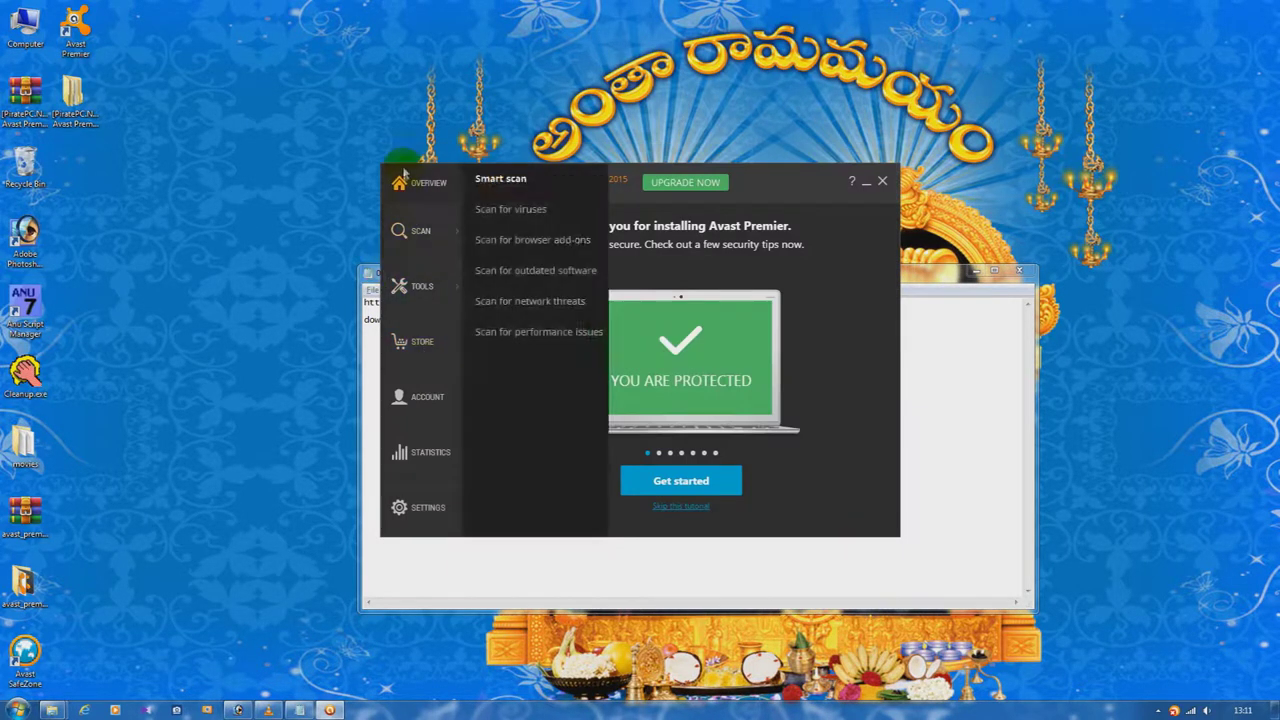
click(416, 512)
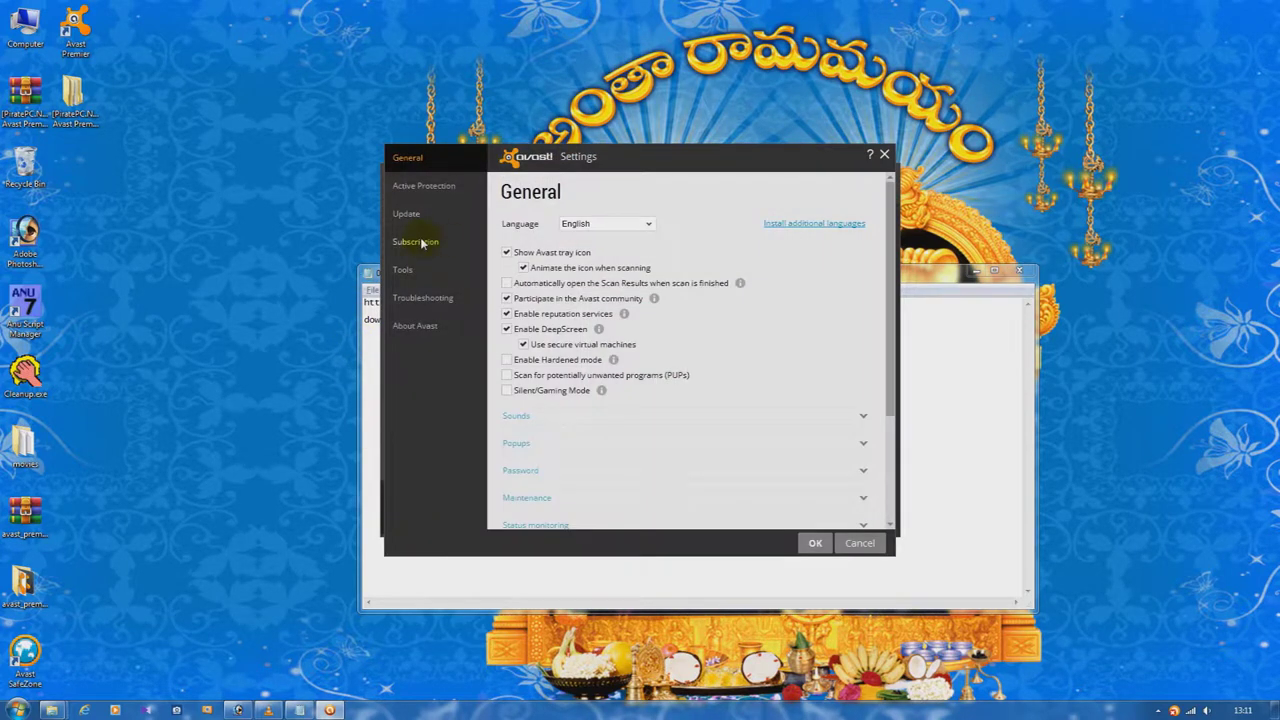
click(422, 243)
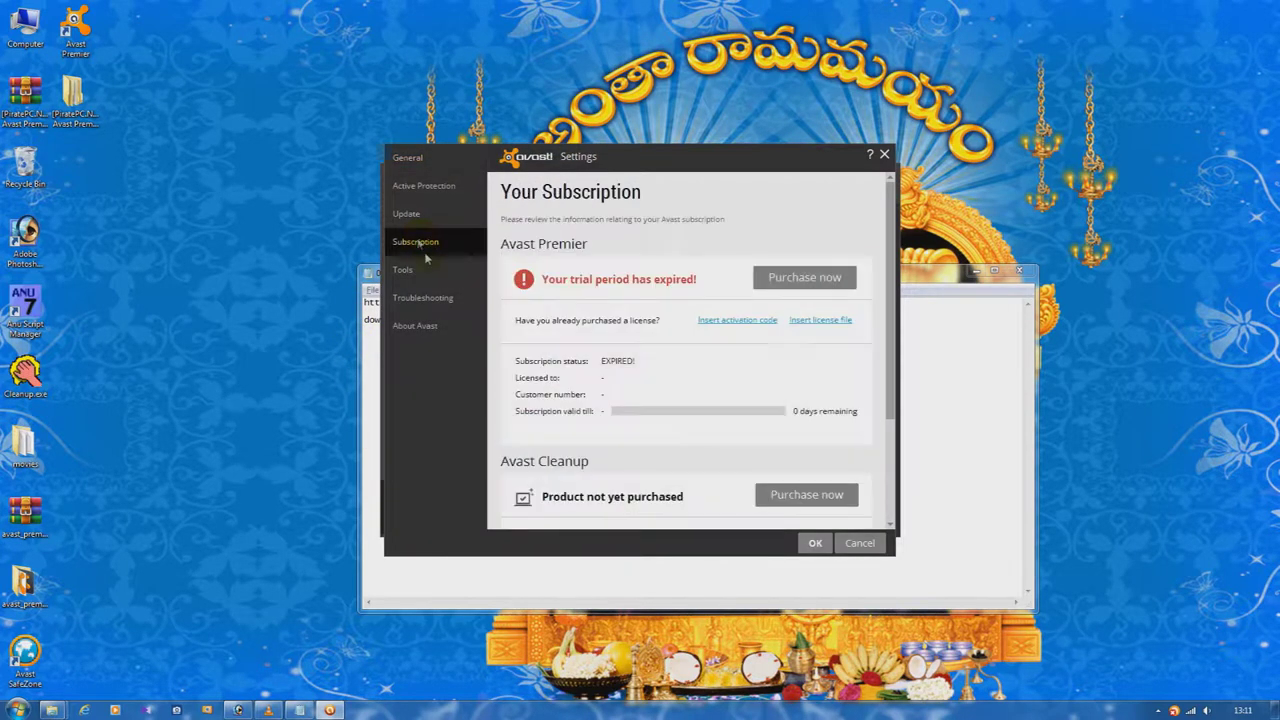
Insert a .avastlic file from the License File folder and activate it.
click(812, 321)
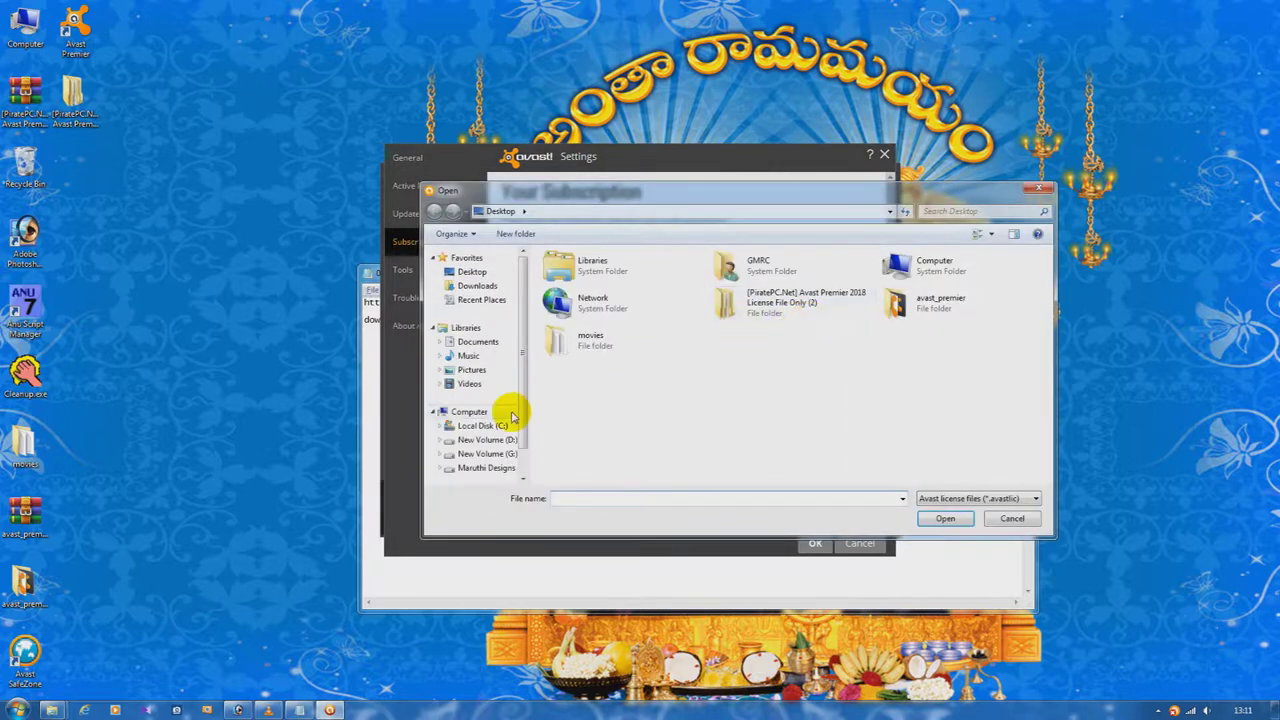
click(948, 305)
double_click(800, 308)
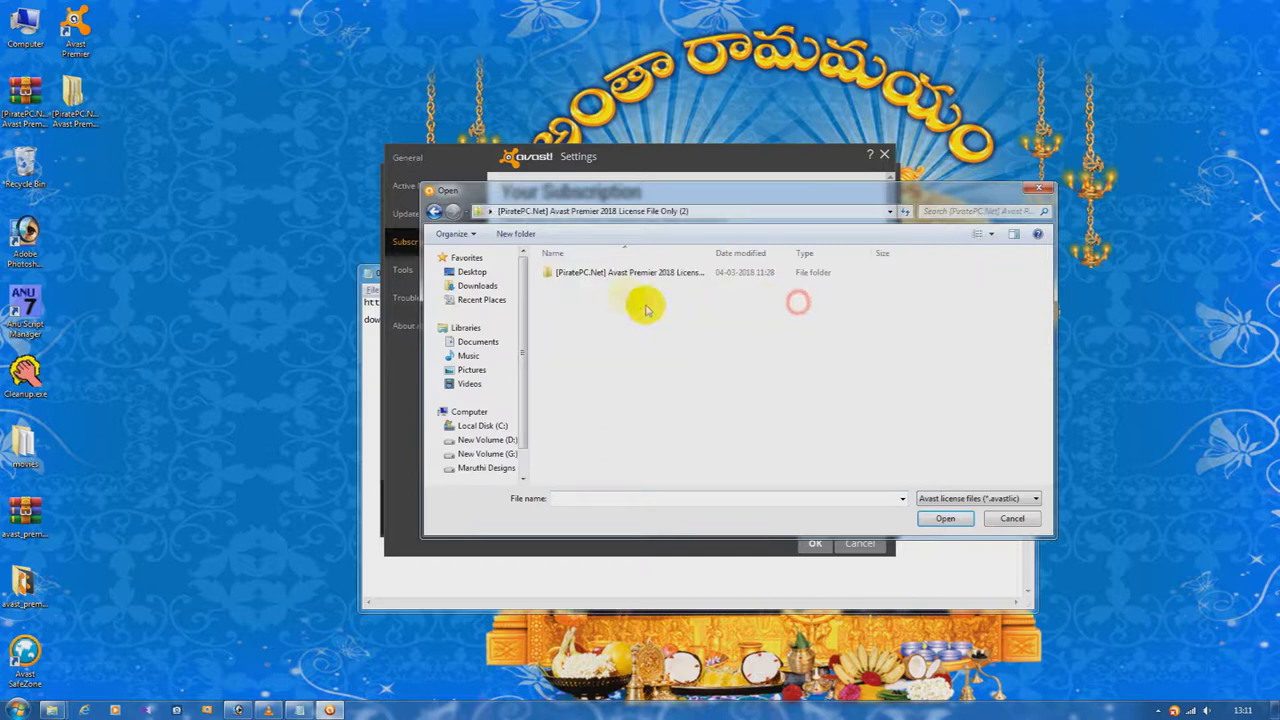
double_click(560, 275)
double_click(572, 287)
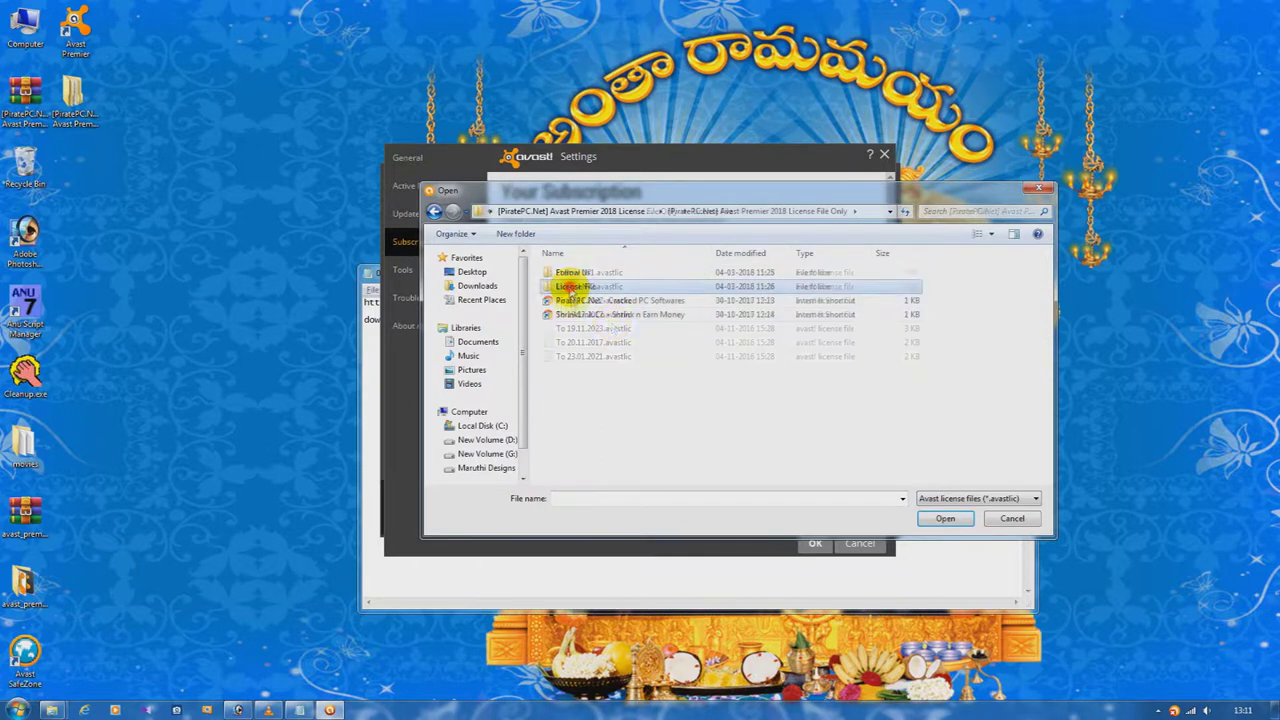
double_click(618, 301)
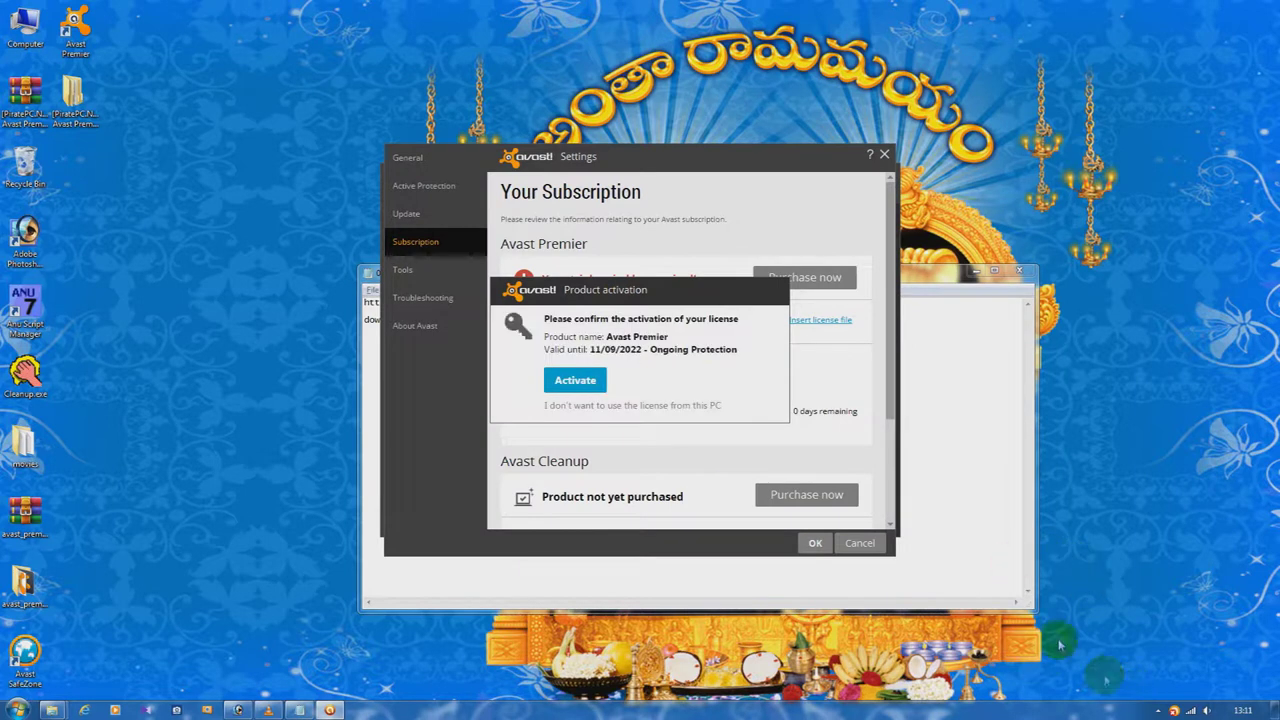
click(575, 380)
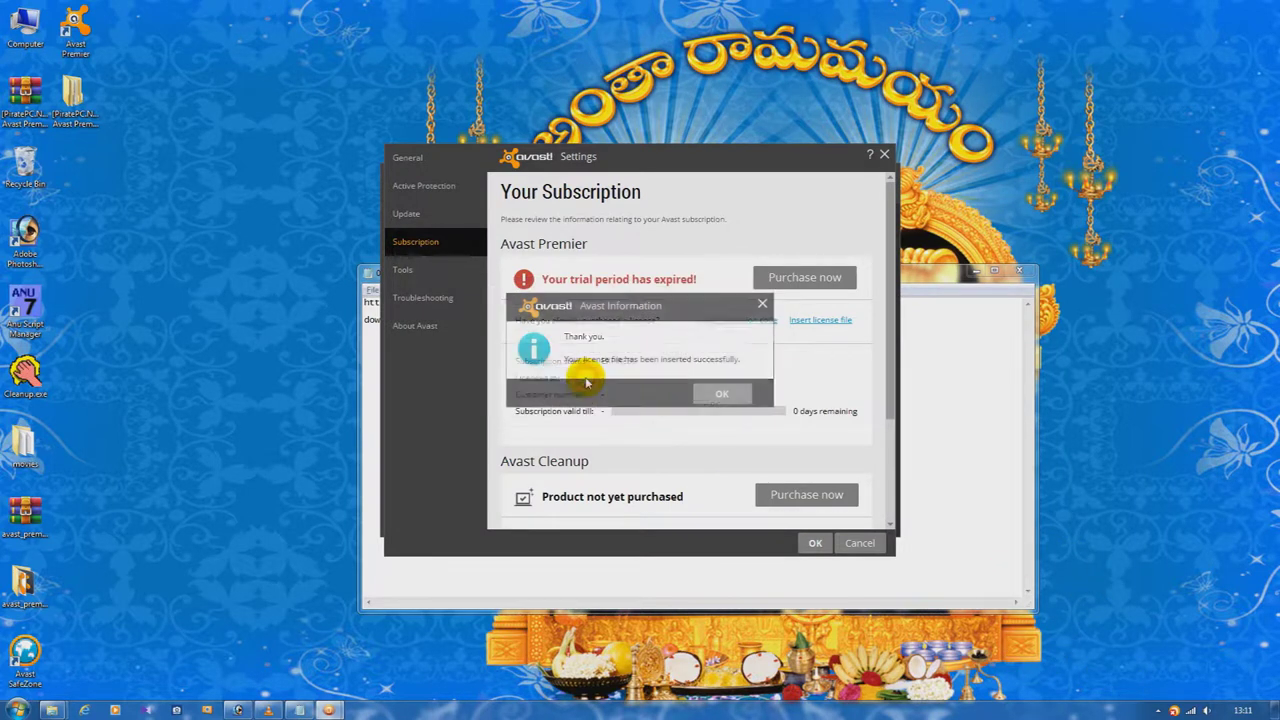
click(721, 393)
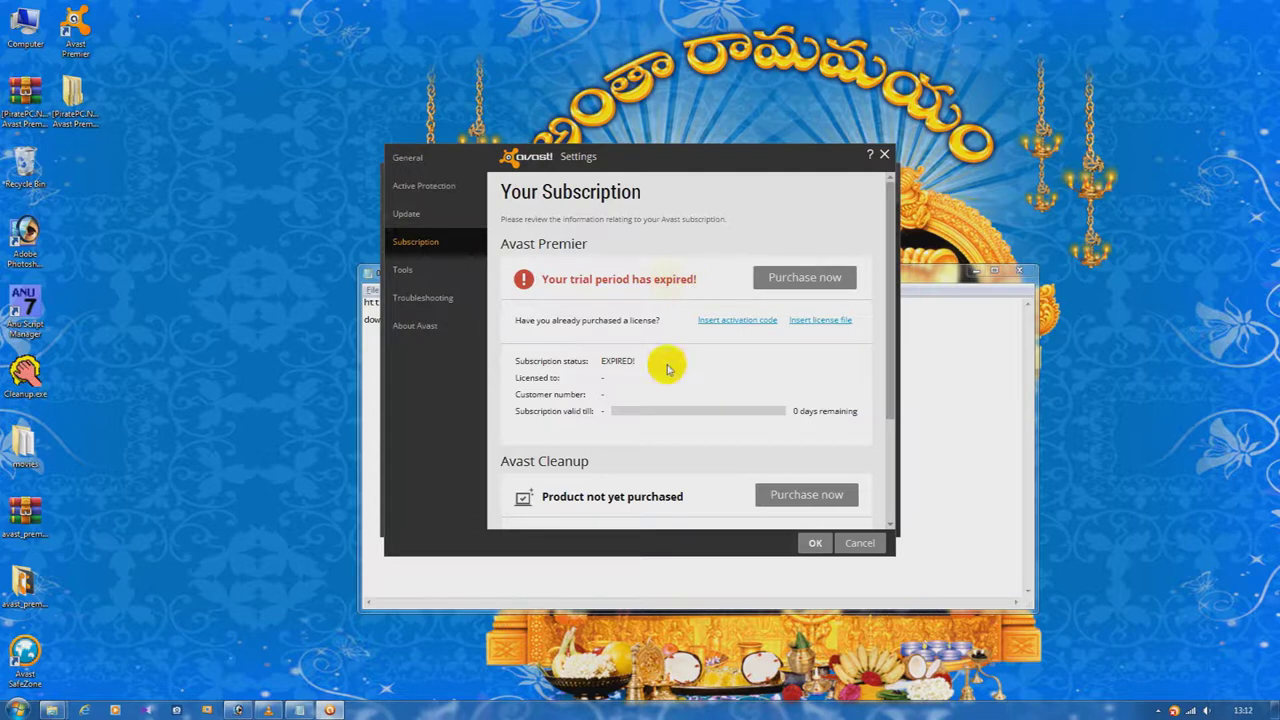
Close Avast settings and disconnect the computer from the network.
click(884, 156)
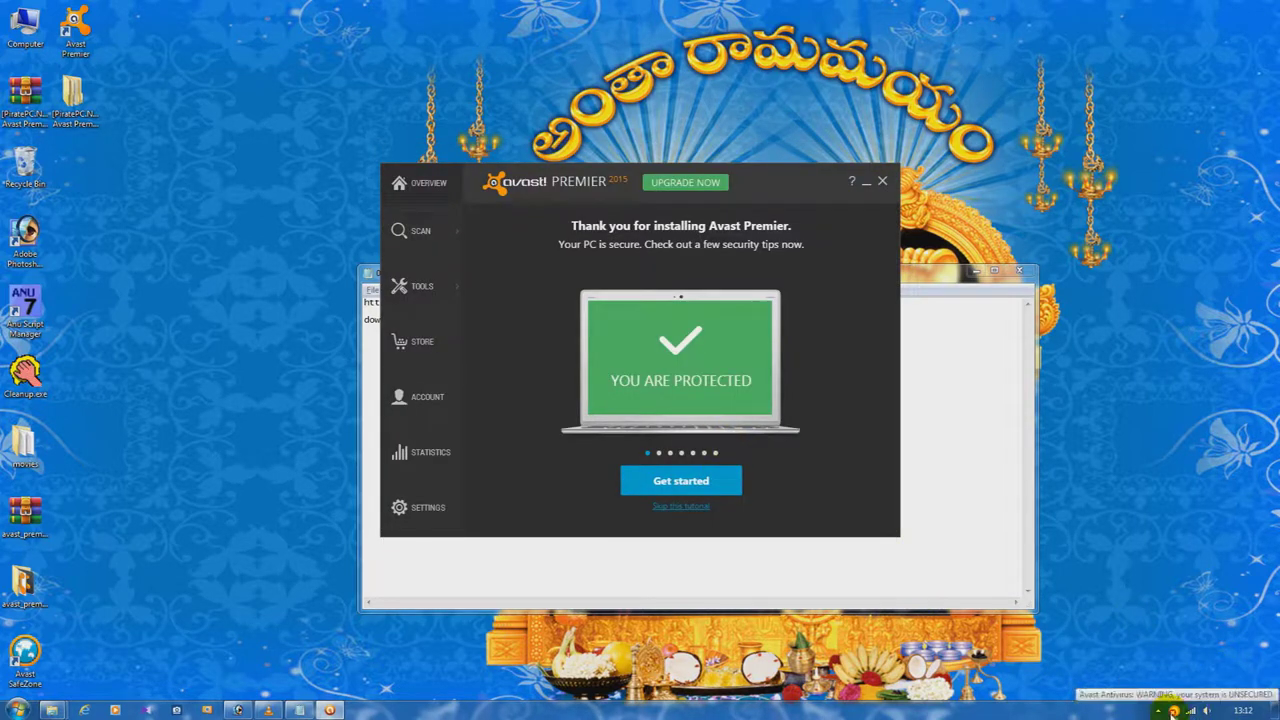
click(1190, 710)
click(1165, 512)
click(1232, 537)
Insert and activate To 10.11.2022.avastlic under Subscription, then return to the protection overview.
click(415, 508)
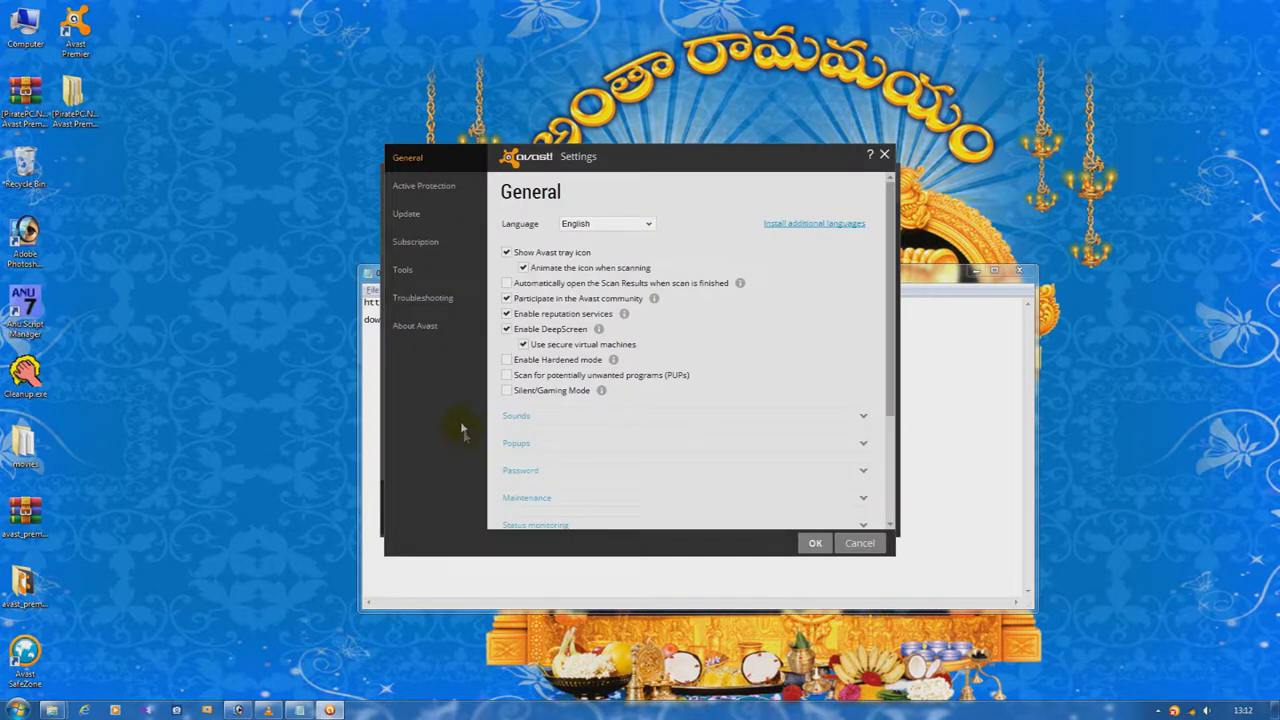
click(416, 243)
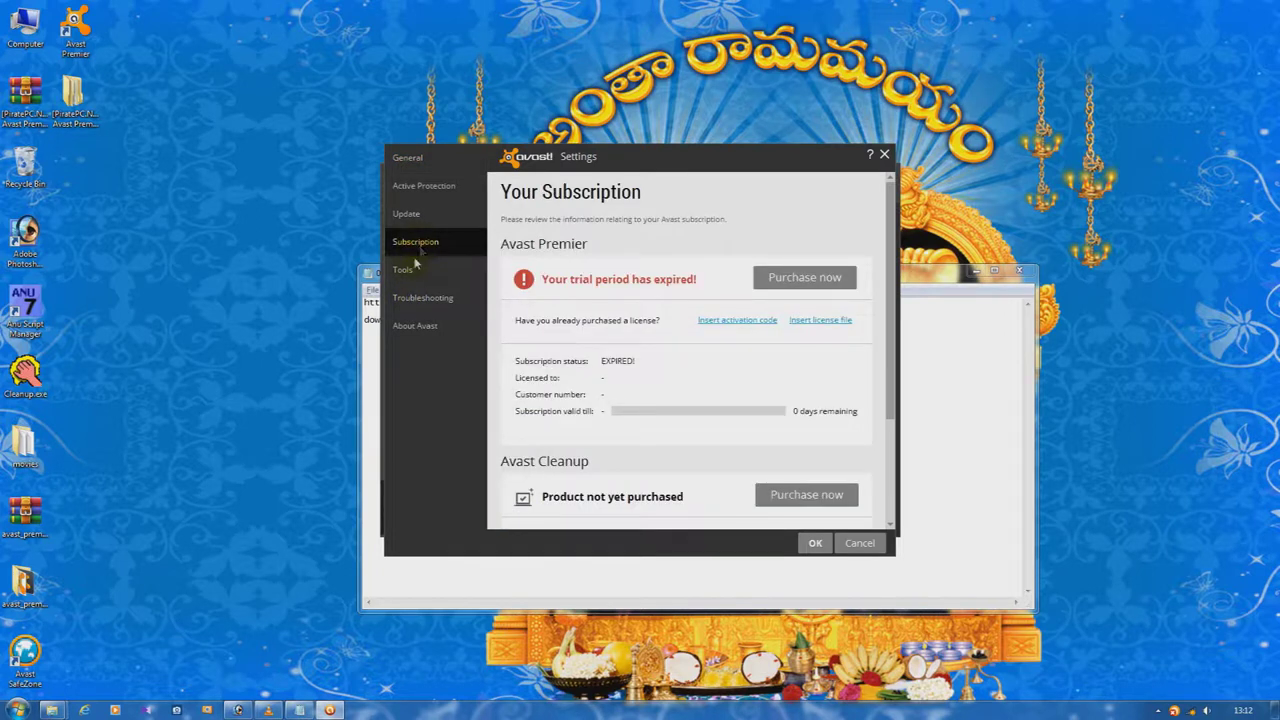
click(737, 328)
click(741, 322)
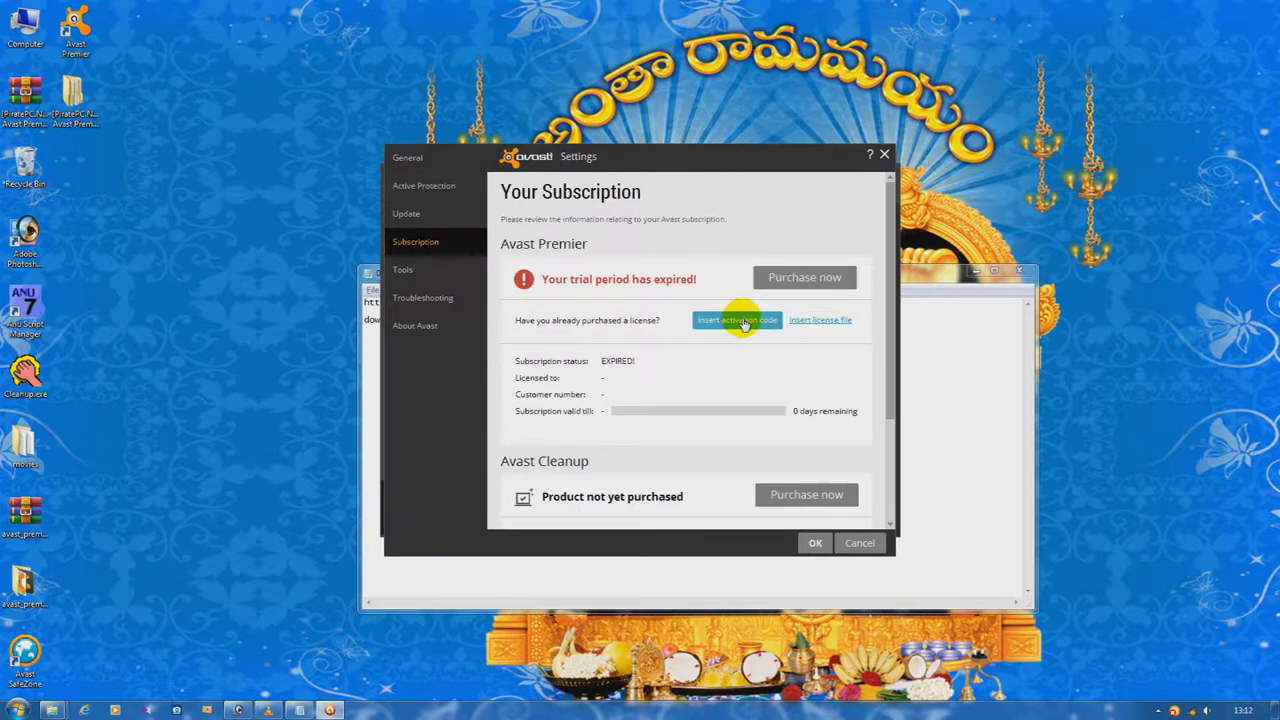
click(837, 320)
double_click(712, 305)
double_click(649, 271)
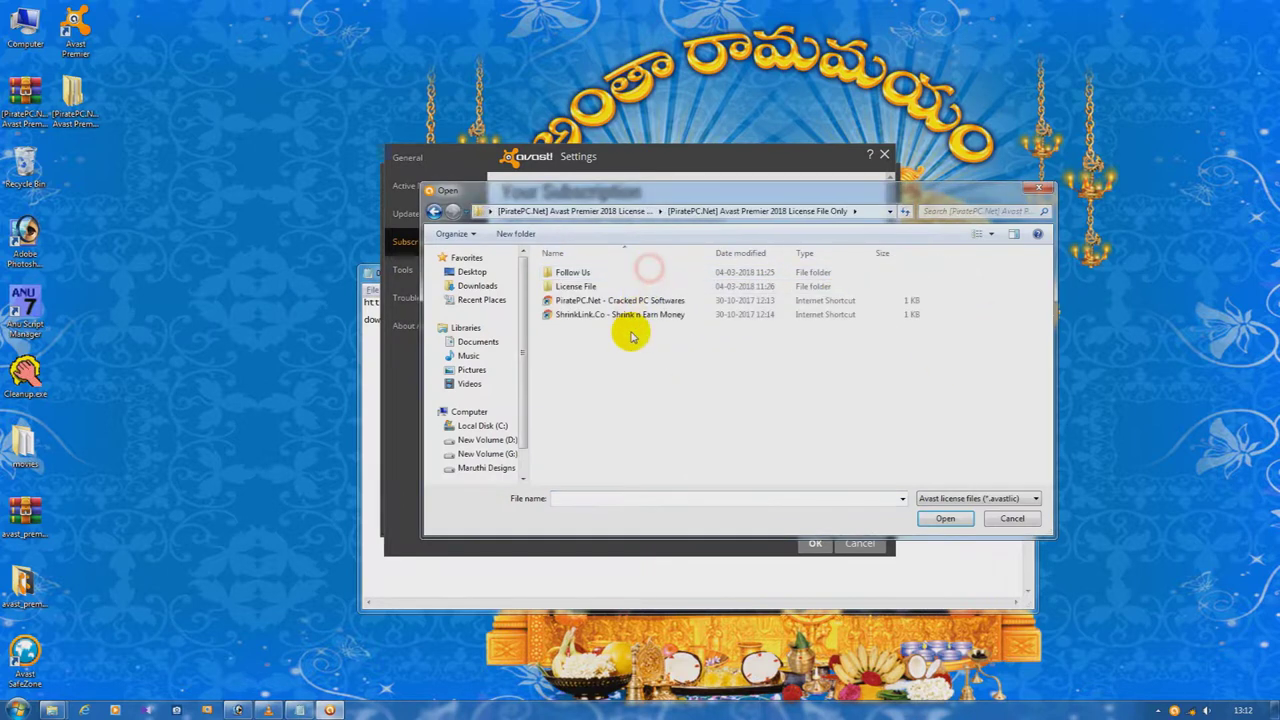
double_click(575, 287)
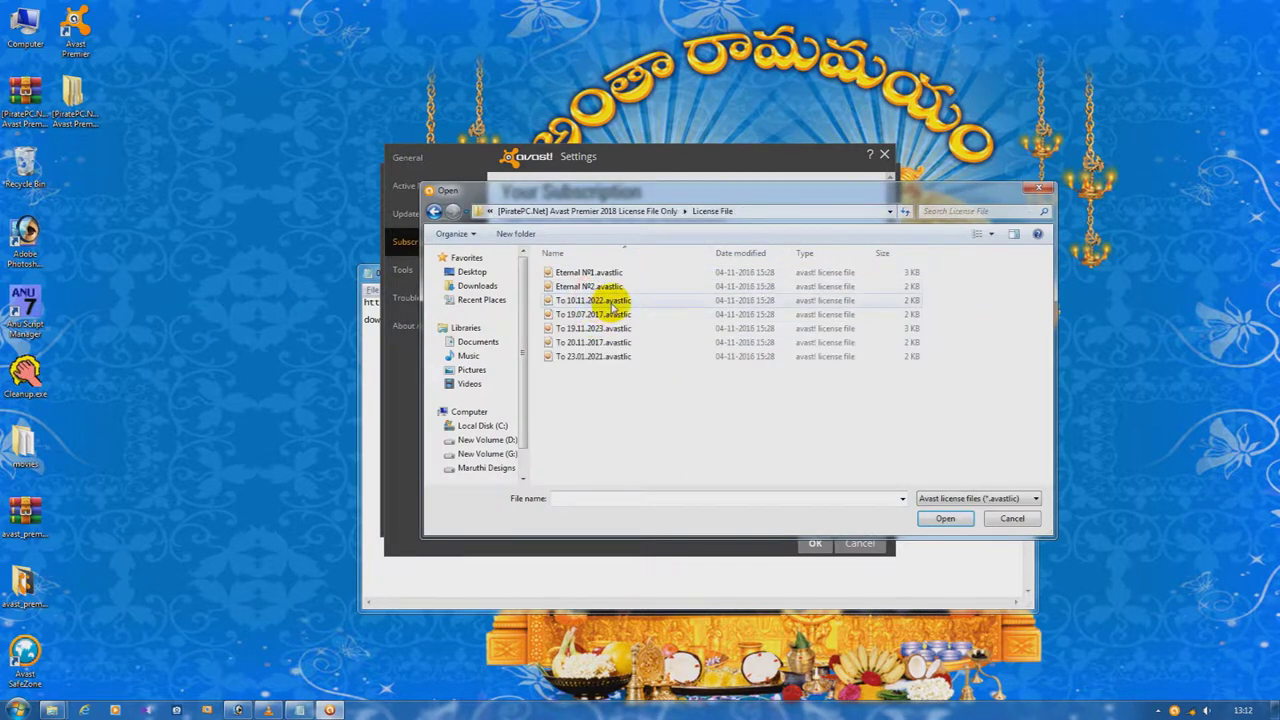
double_click(615, 302)
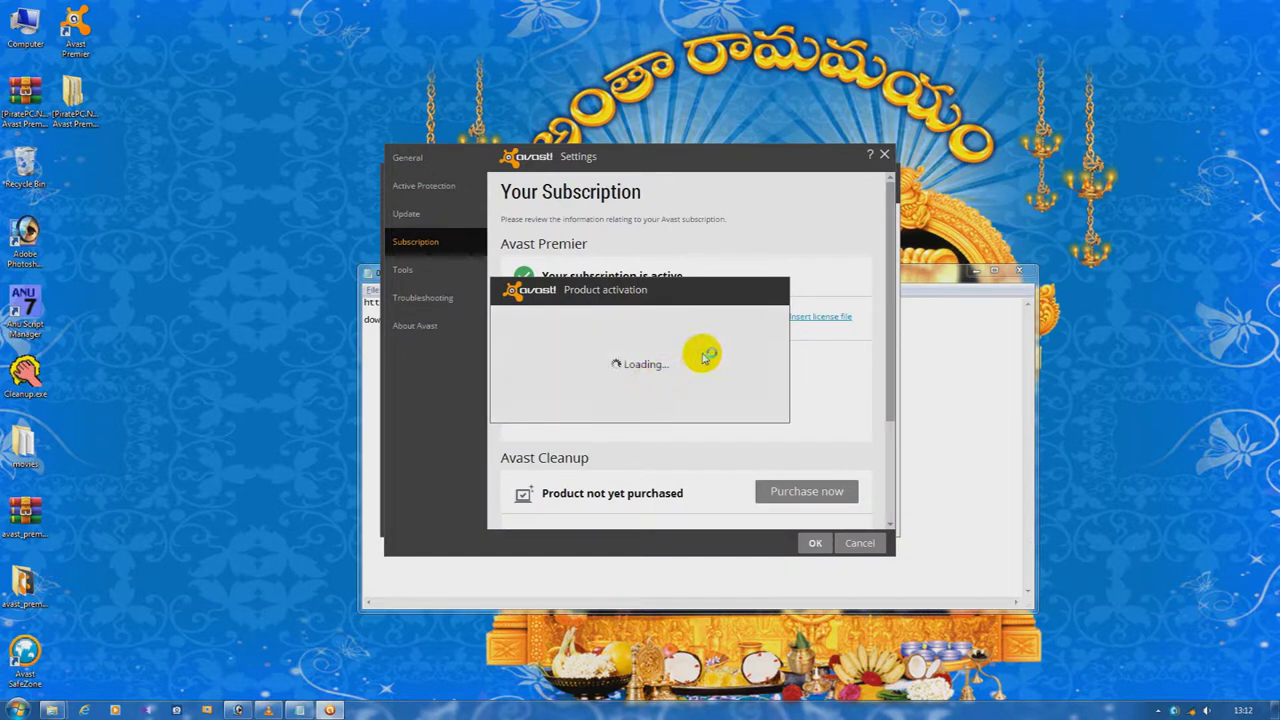
click(518, 378)
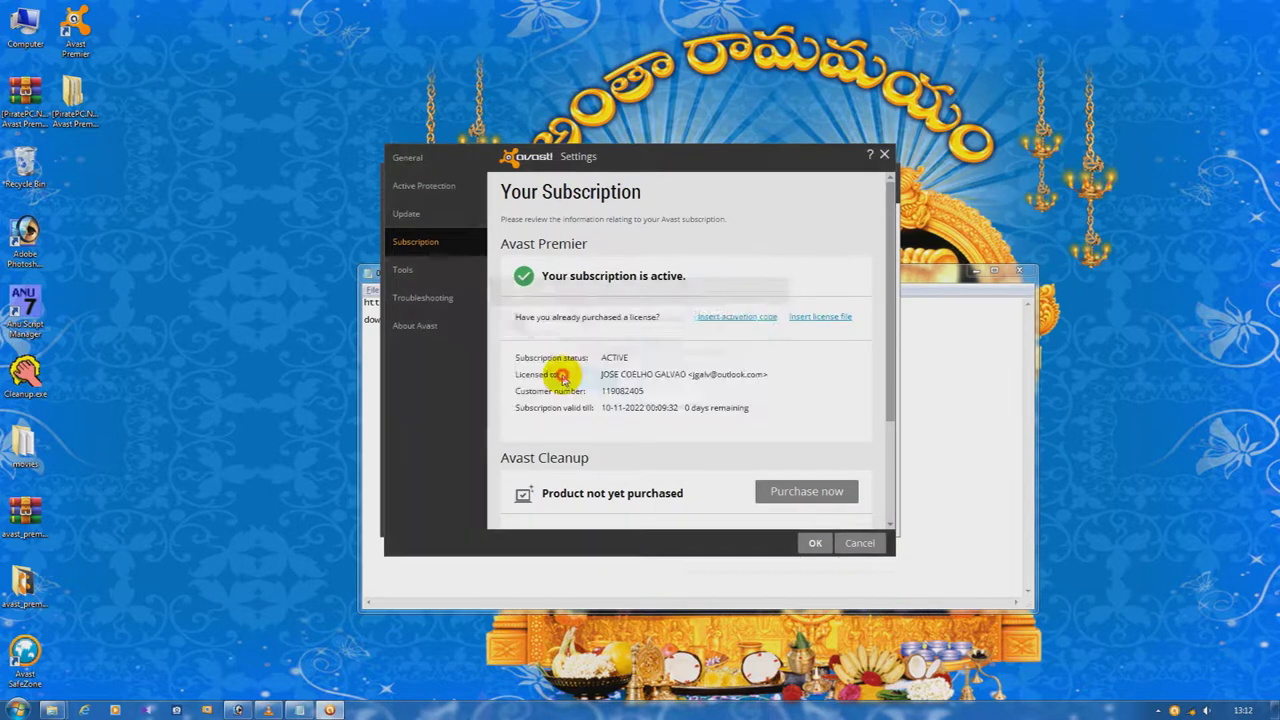
click(717, 392)
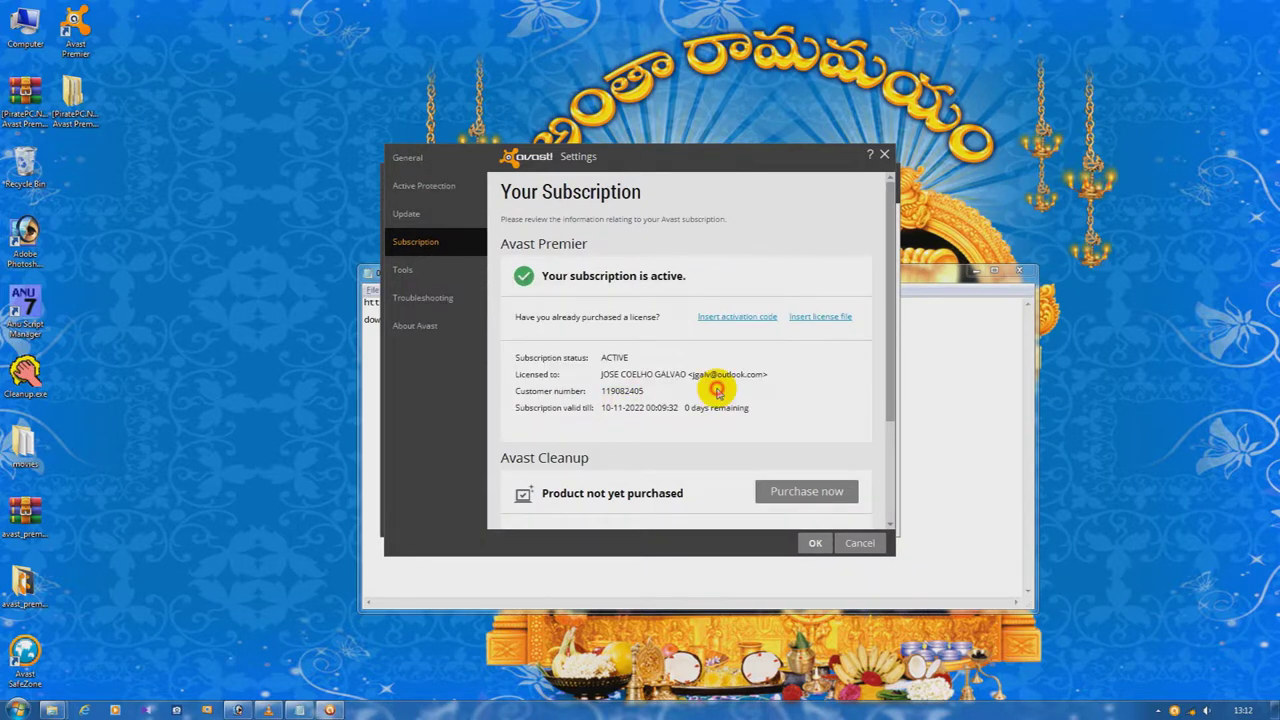
click(884, 154)
click(409, 184)
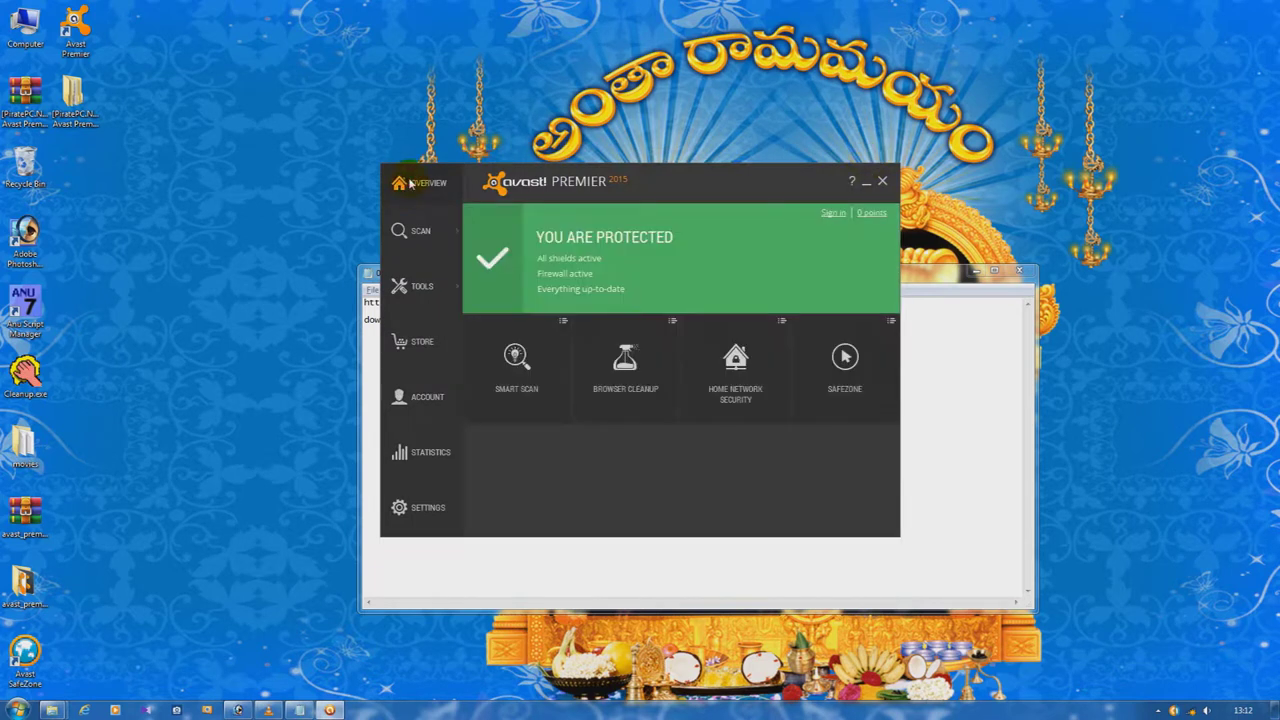
Start an Avast program update from Settings > Update, then close Avast and return to Notepad.
click(425, 511)
click(408, 222)
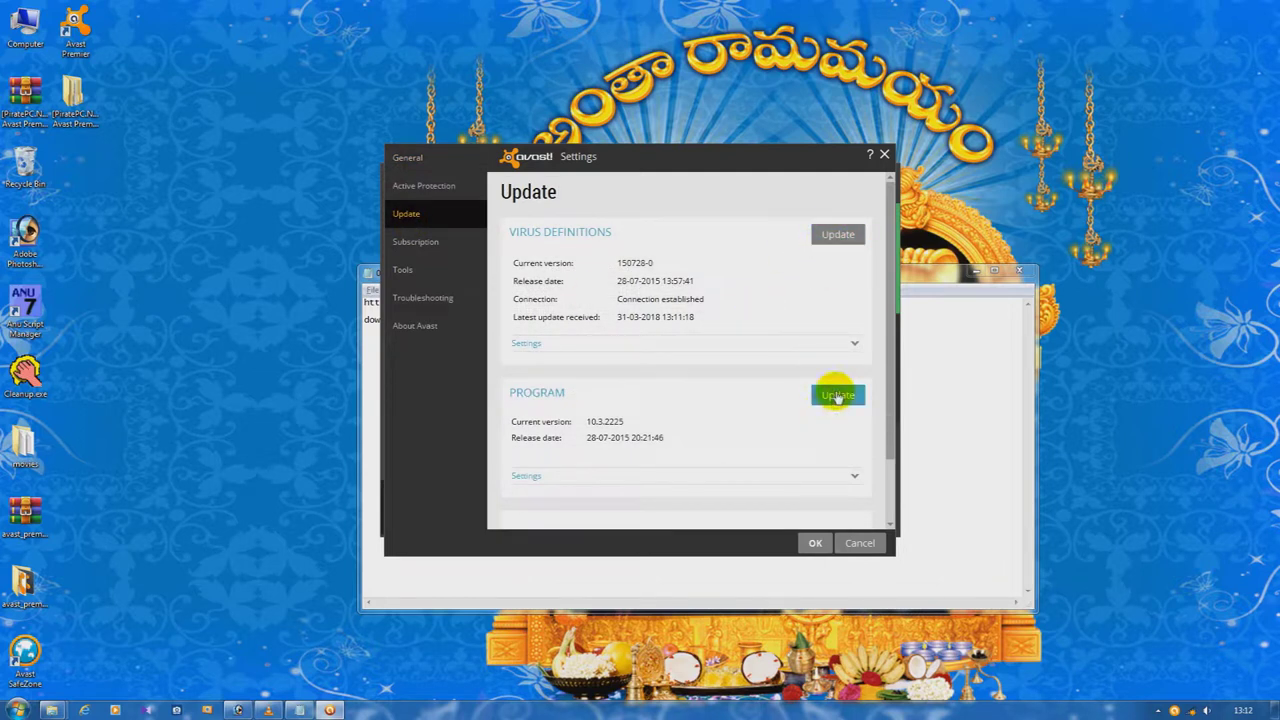
click(835, 394)
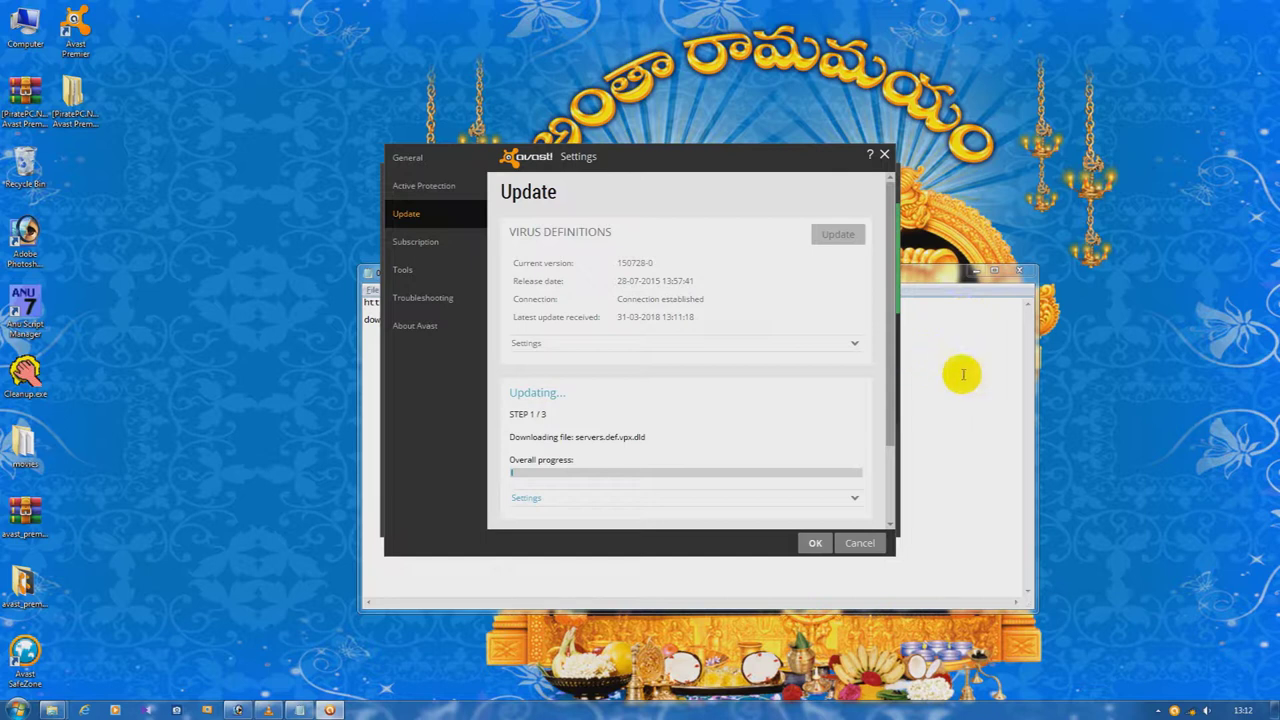
click(816, 544)
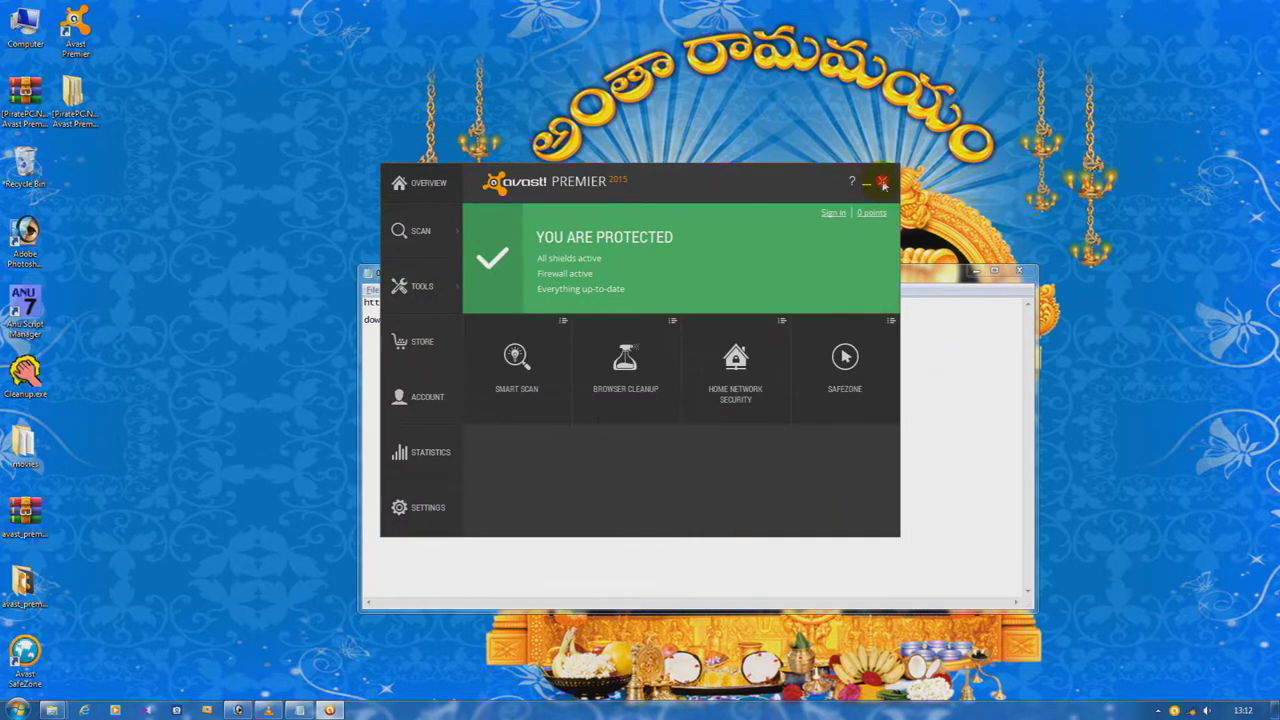
click(882, 184)
click(808, 328)
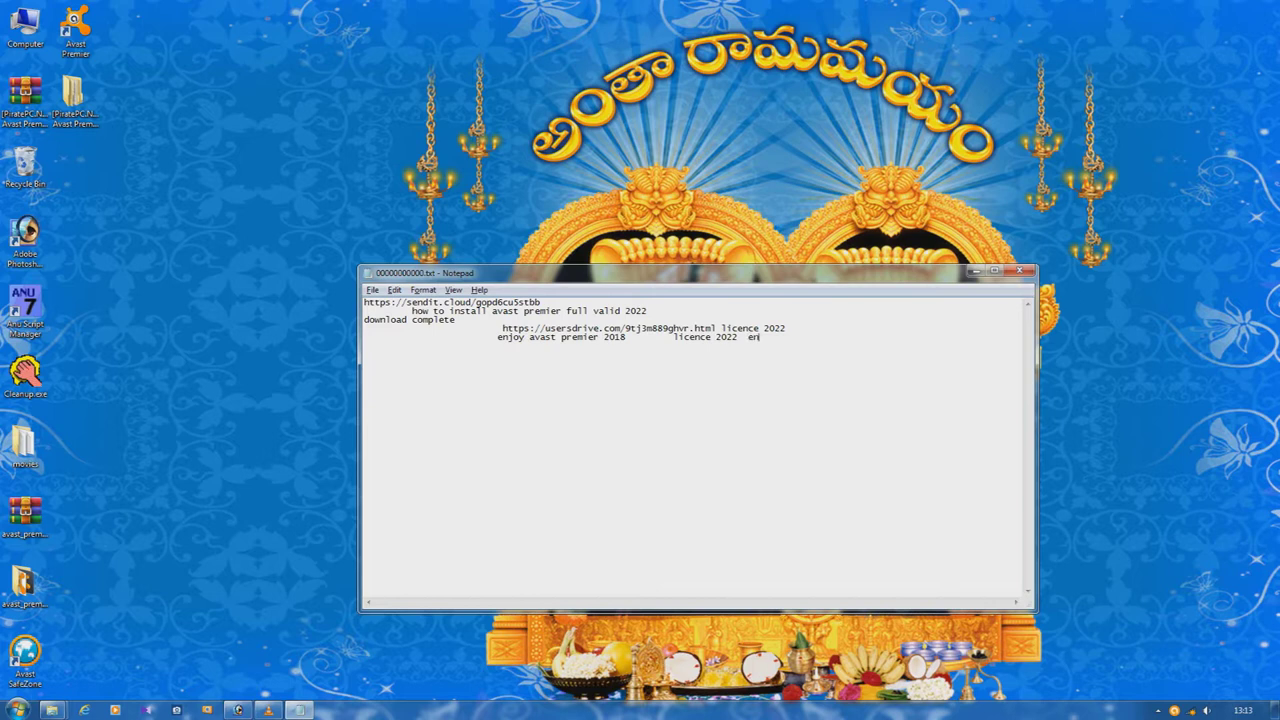
Complete the note's last line to read 'enjoy avast premier 2018 licence 2022 enjoy'.
text(y)
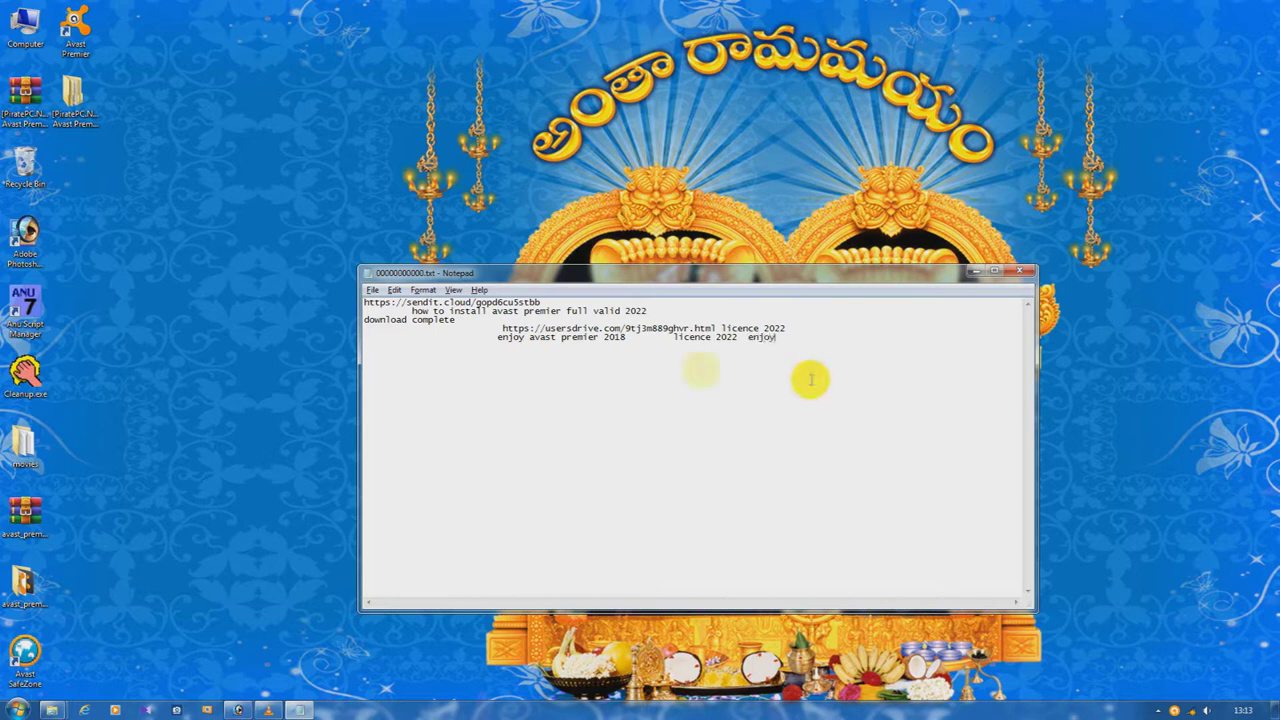
click(648, 8)
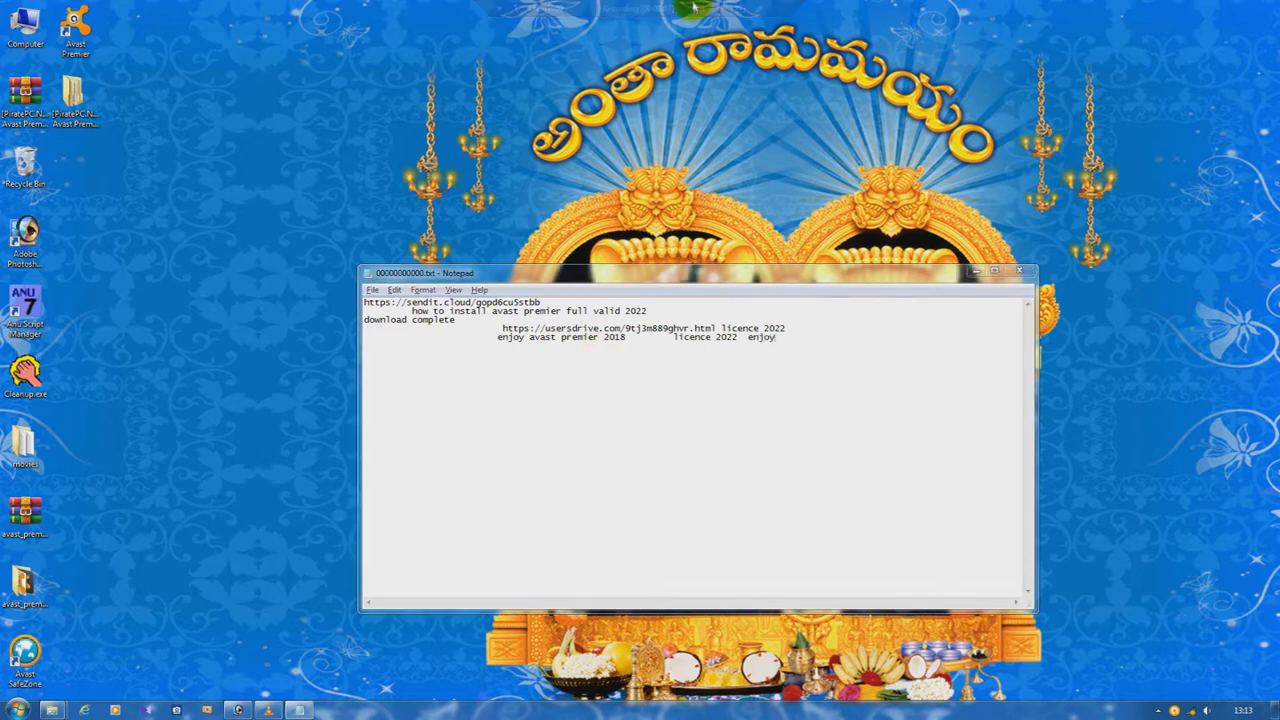